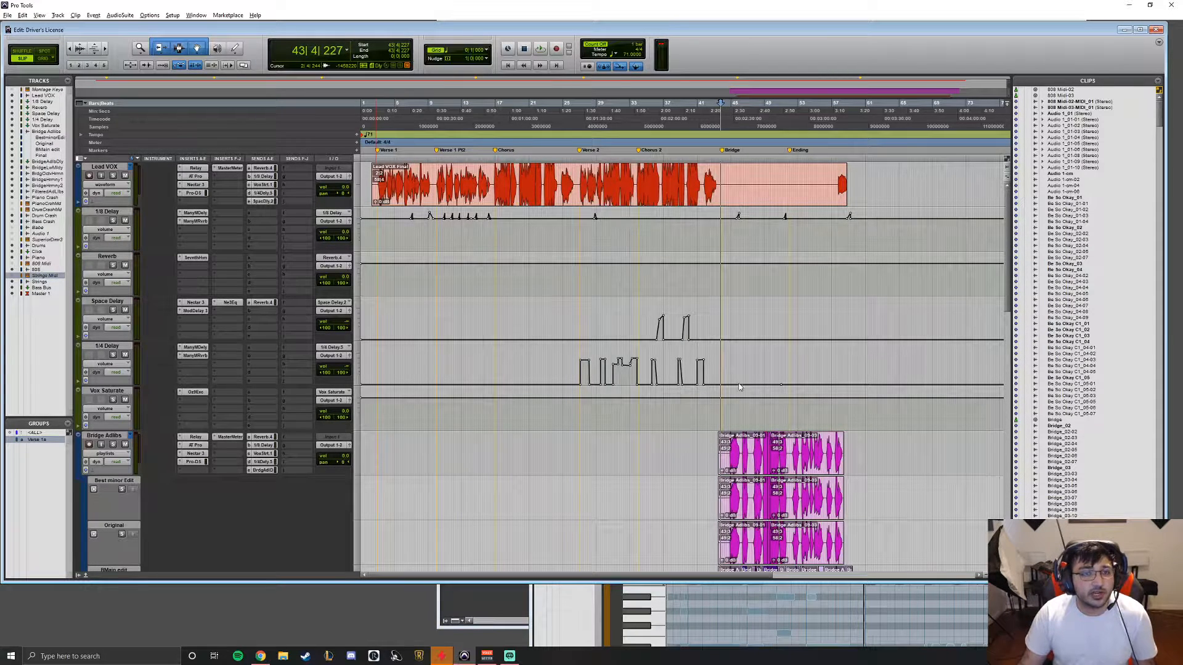
Step: Inspect the EQ 1 module of Nectar 3 on the Lead VOX track and close the plug-in window
{"action": "left_click", "coordinate": [195, 184]}
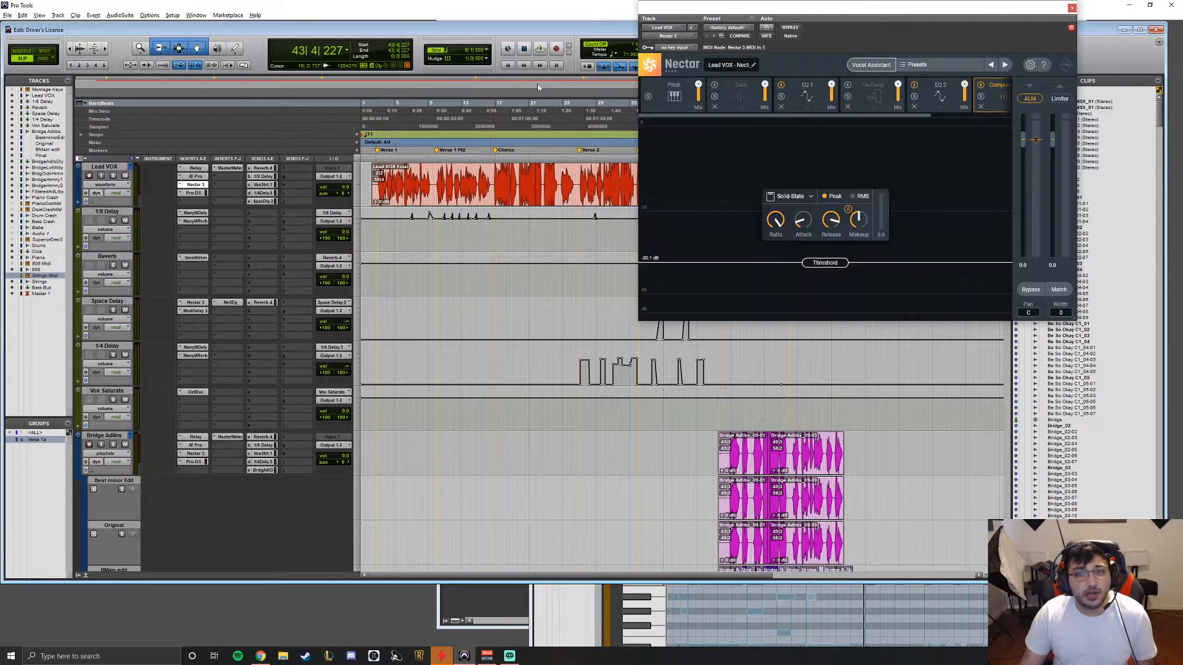
{"action": "left_click", "coordinate": [822, 104]}
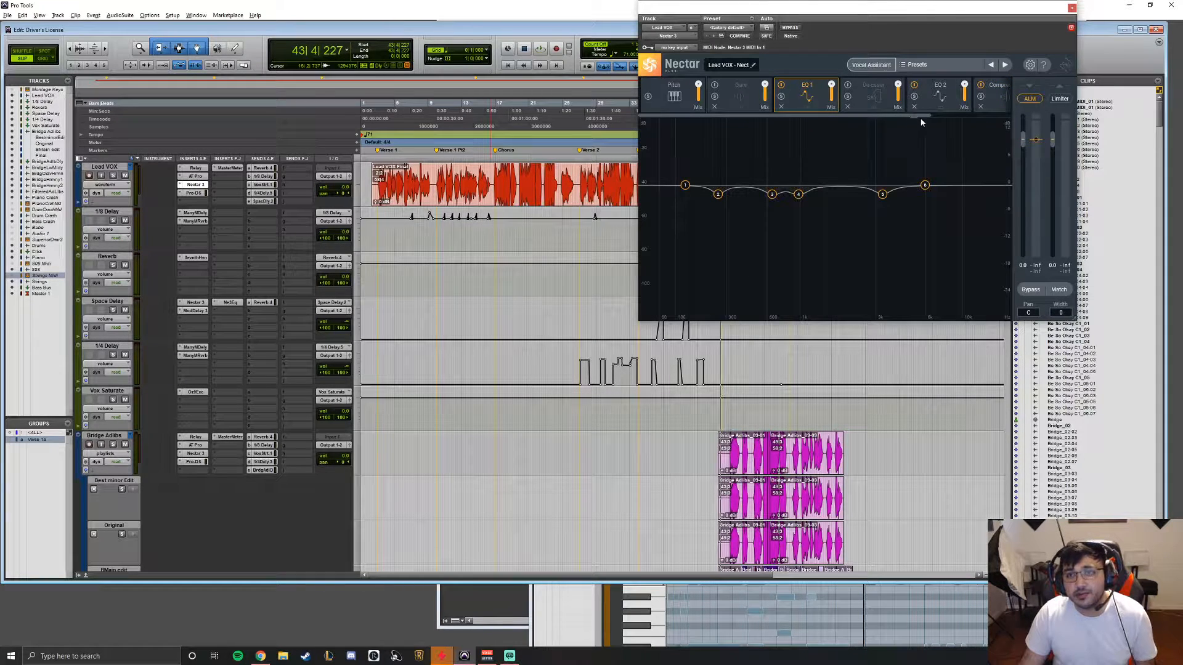
{"action": "left_click", "coordinate": [1072, 7]}
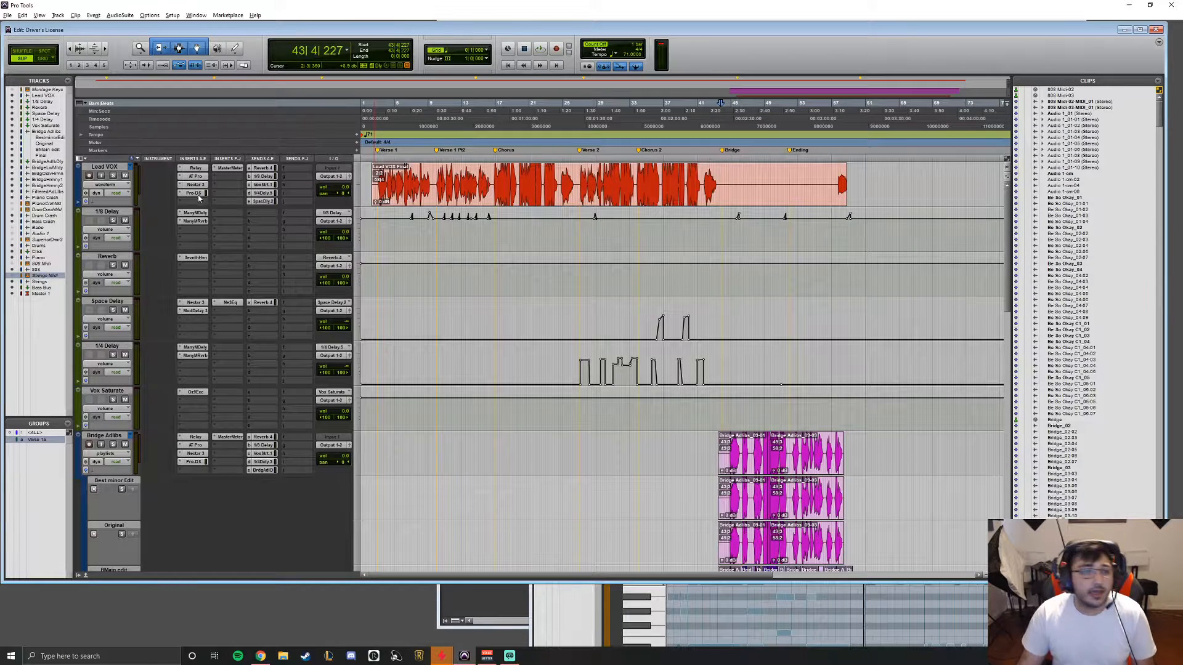
Step: Look through the session's tracks and their inserts from Lead VOX down to Master 1 and back
{"action": "scroll", "coordinate": [204, 190], "scroll_direction": "down", "scroll_amount": 3}
{"action": "scroll", "coordinate": [205, 285], "scroll_direction": "down", "scroll_amount": 3}
{"action": "scroll", "coordinate": [205, 285], "scroll_direction": "down", "scroll_amount": 3}
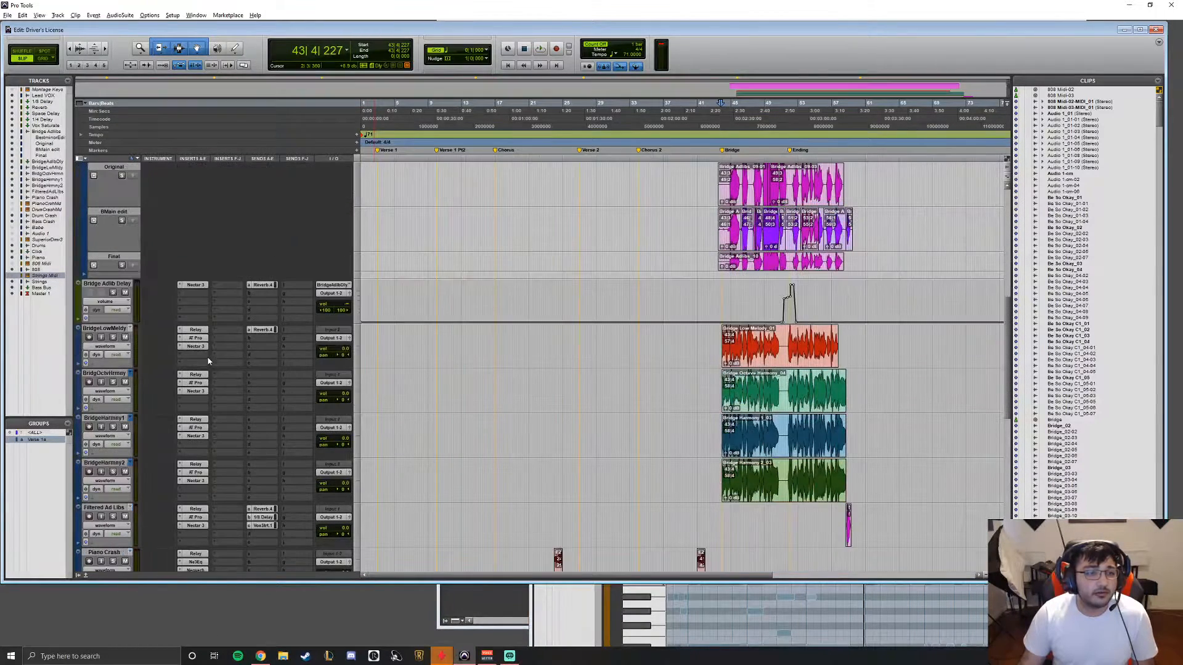
{"action": "scroll", "coordinate": [201, 350], "scroll_direction": "down", "scroll_amount": 7}
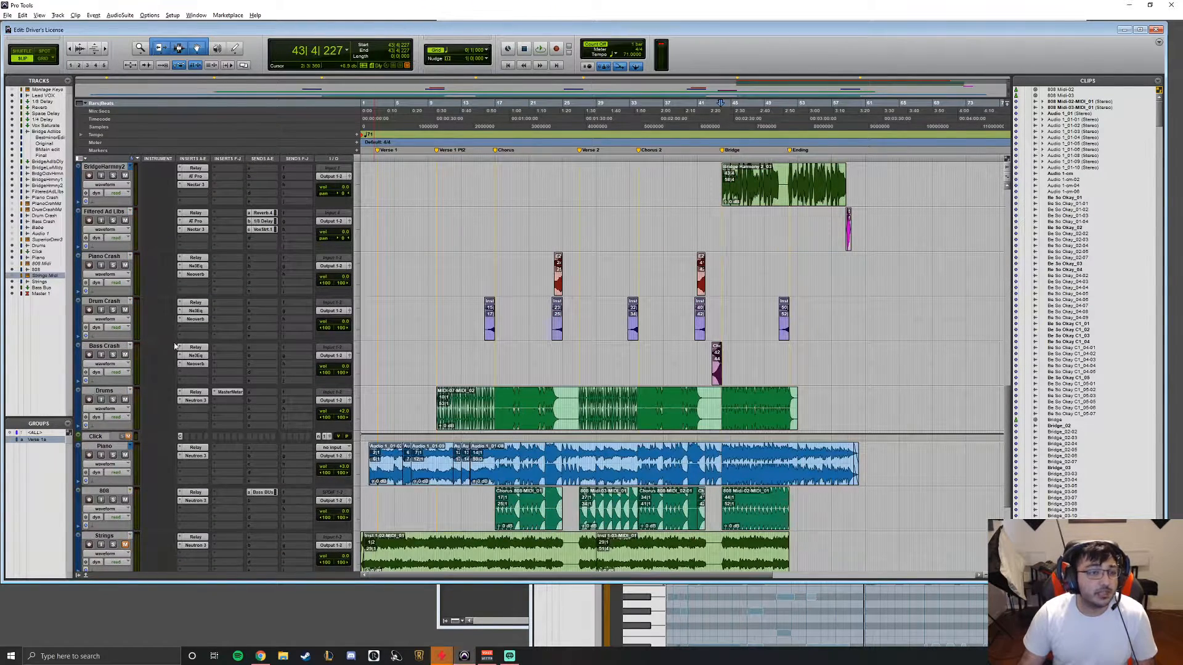
{"action": "scroll", "coordinate": [186, 286], "scroll_direction": "down", "scroll_amount": 3}
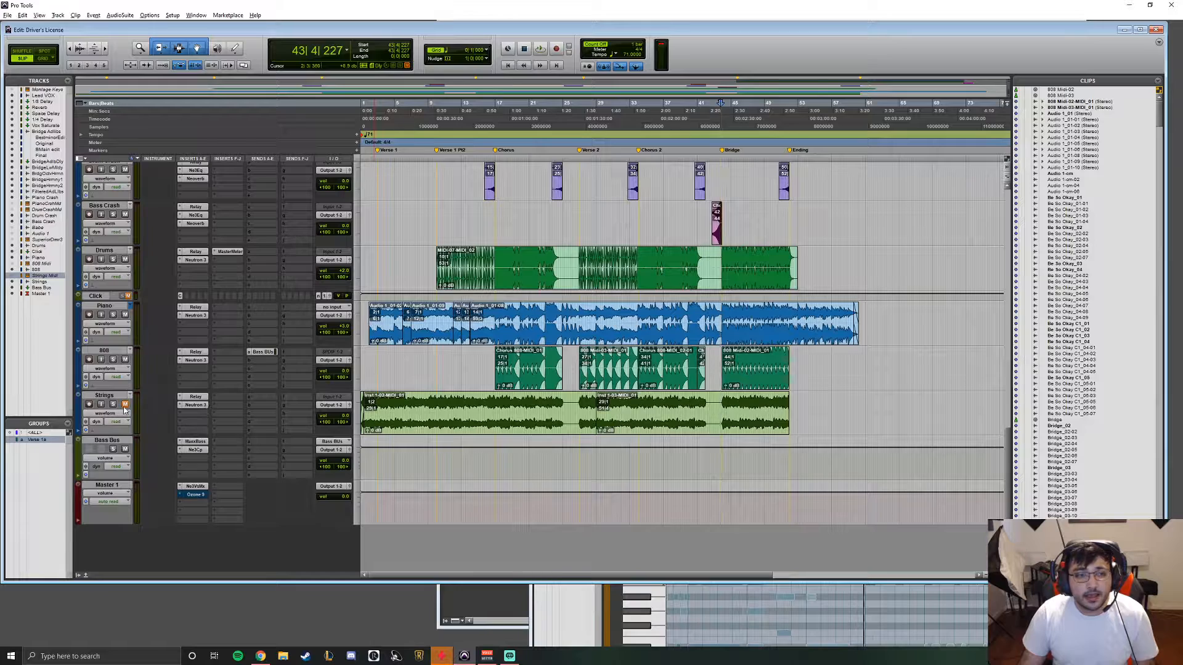
{"action": "scroll", "coordinate": [222, 406], "scroll_direction": "up", "scroll_amount": 10}
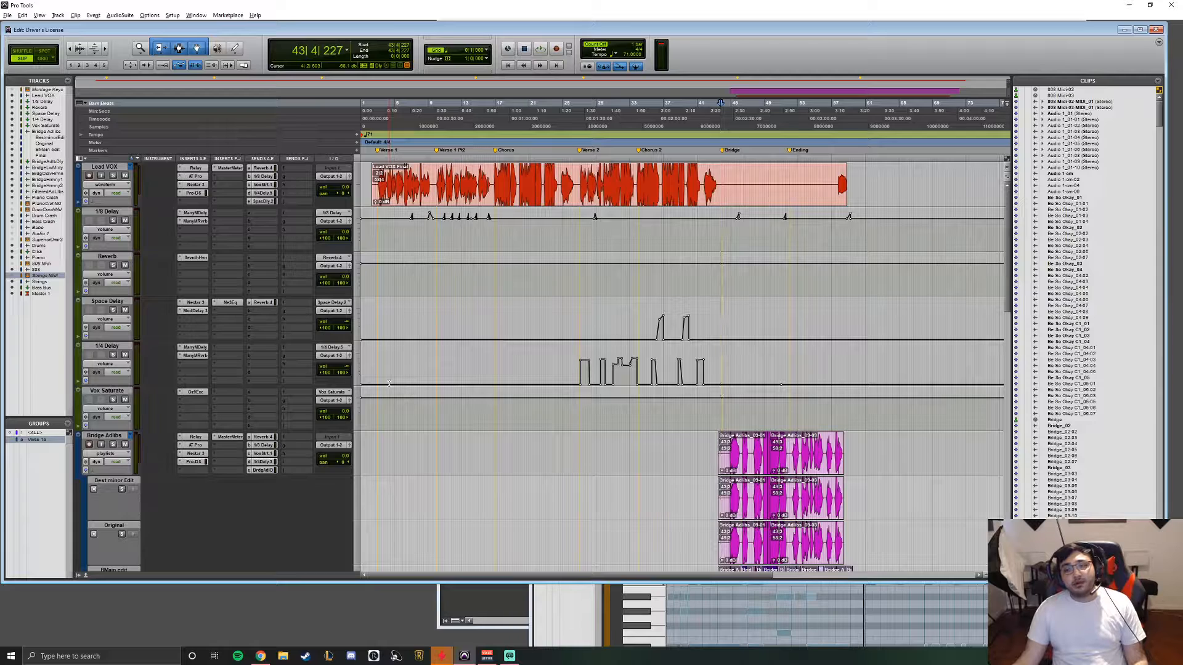
{"action": "key", "text": "alt"}
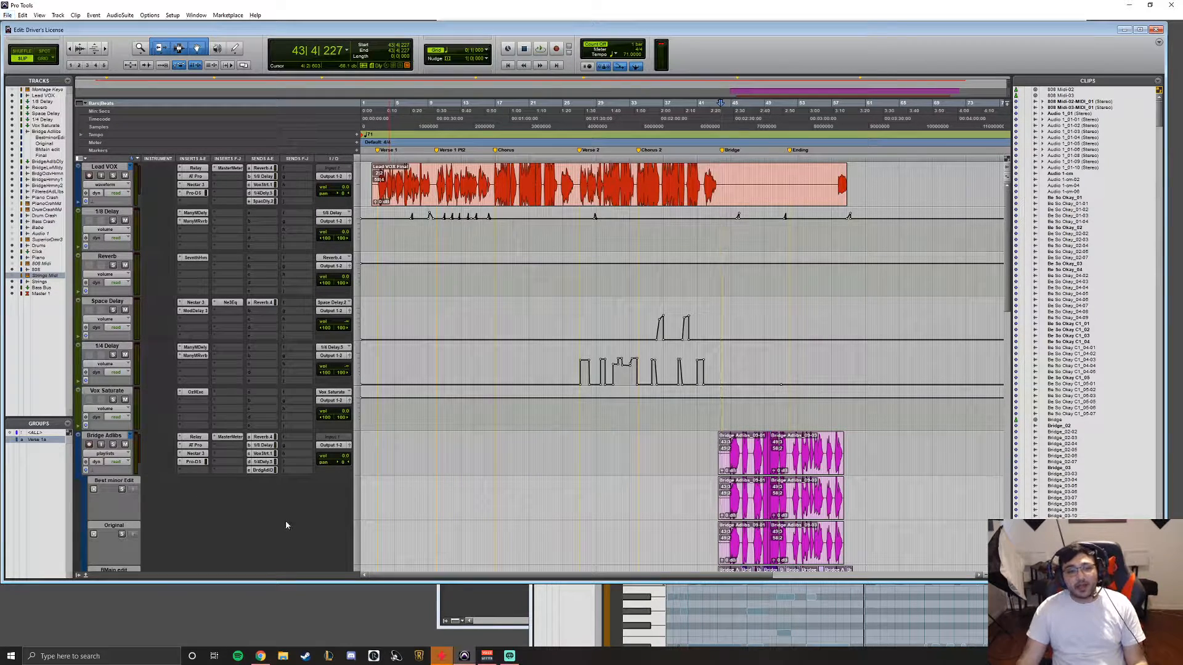
Step: Browse the iZotope multichannel plug-ins offered for the empty insert below Ozone 9 on the Master 1 track
{"action": "scroll", "coordinate": [286, 520], "scroll_direction": "down", "scroll_amount": 12}
{"action": "scroll", "coordinate": [273, 316], "scroll_direction": "down", "scroll_amount": 3}
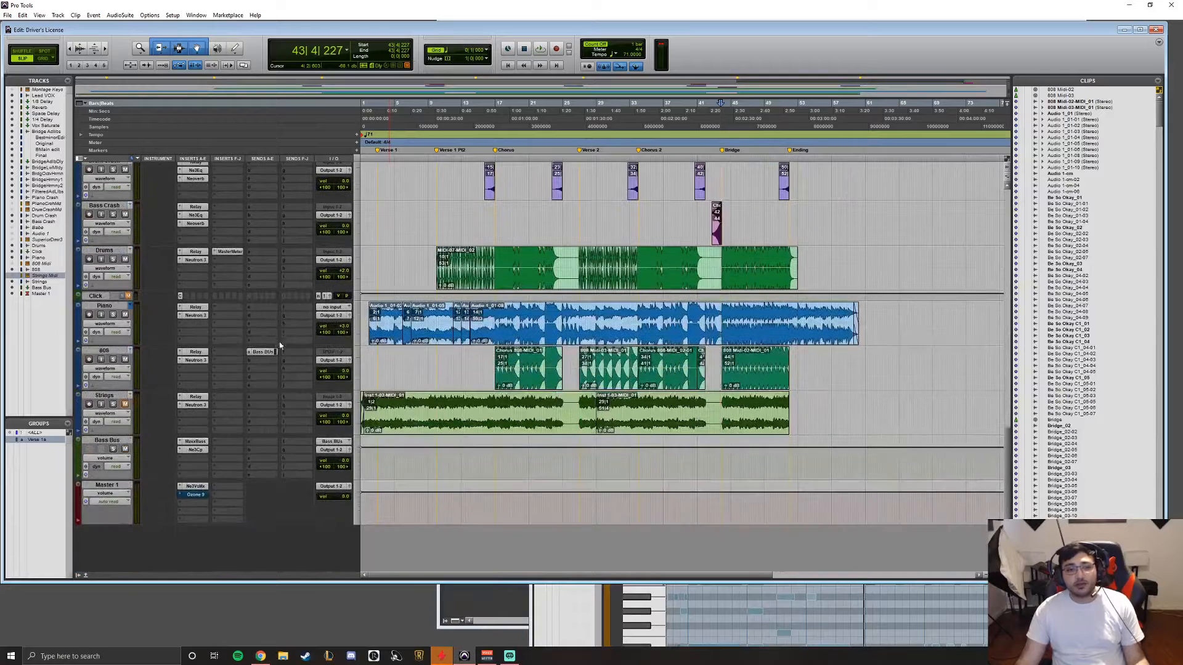
{"action": "left_click", "coordinate": [190, 503]}
{"action": "mouse_move", "coordinate": [273, 528]}
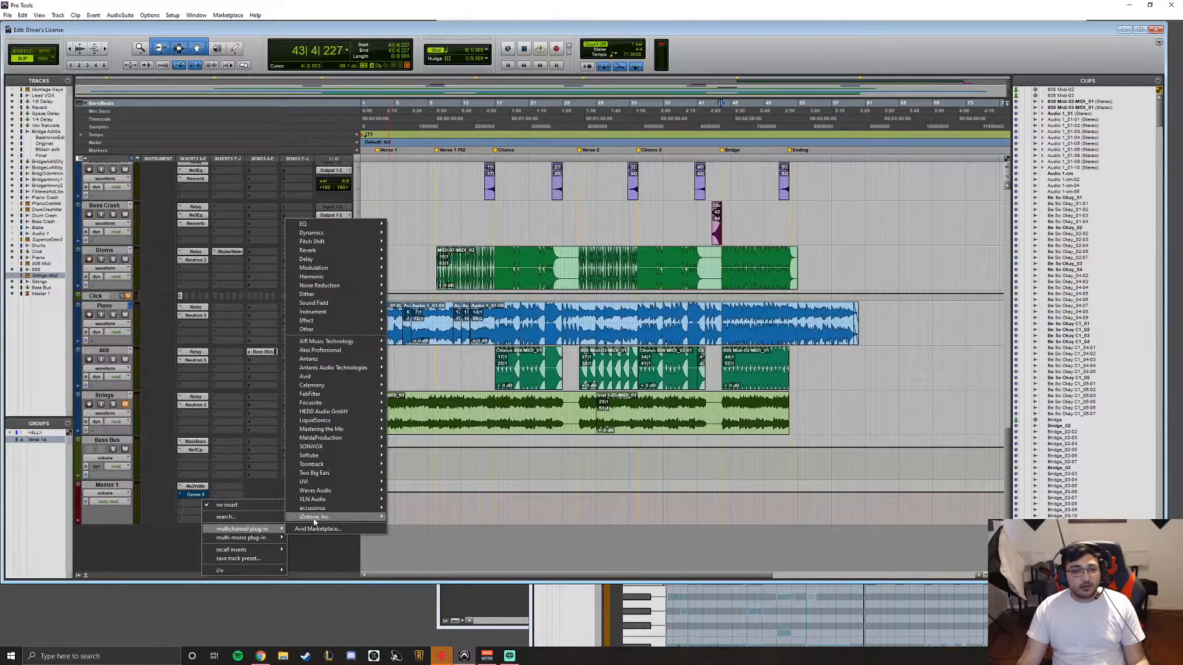
{"action": "mouse_move", "coordinate": [314, 518]}
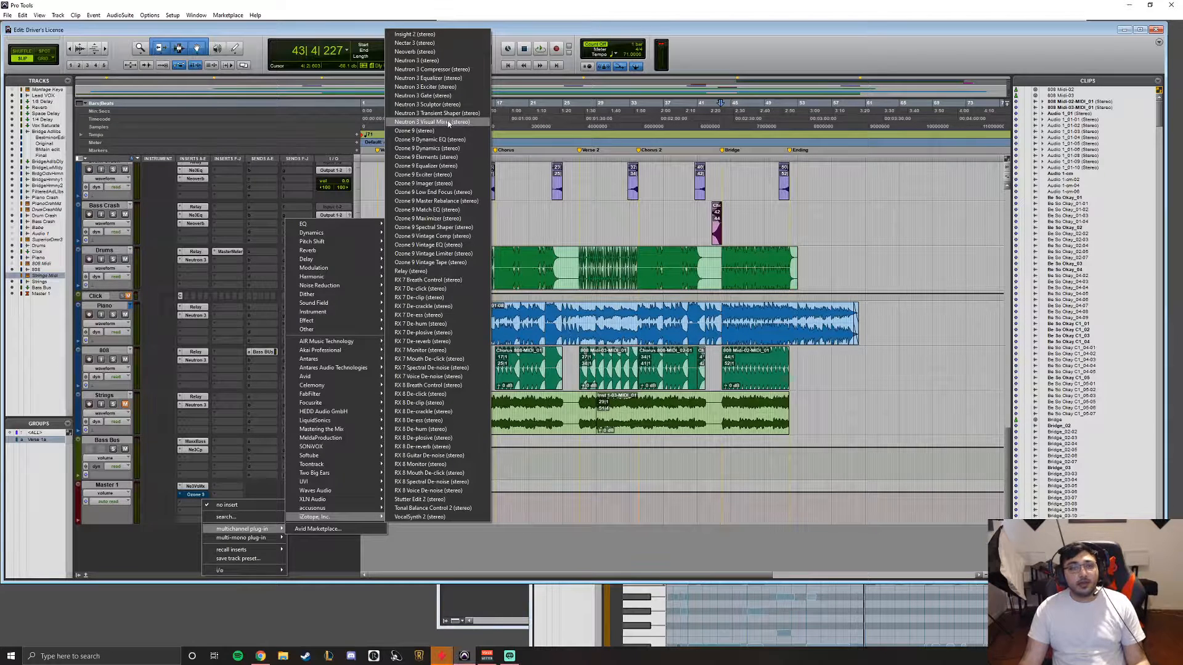
Step: Open Ozone 9 on the Master 1 track, move its window clear of the upper tracks and turn off its bypass
{"action": "left_click", "coordinate": [192, 496]}
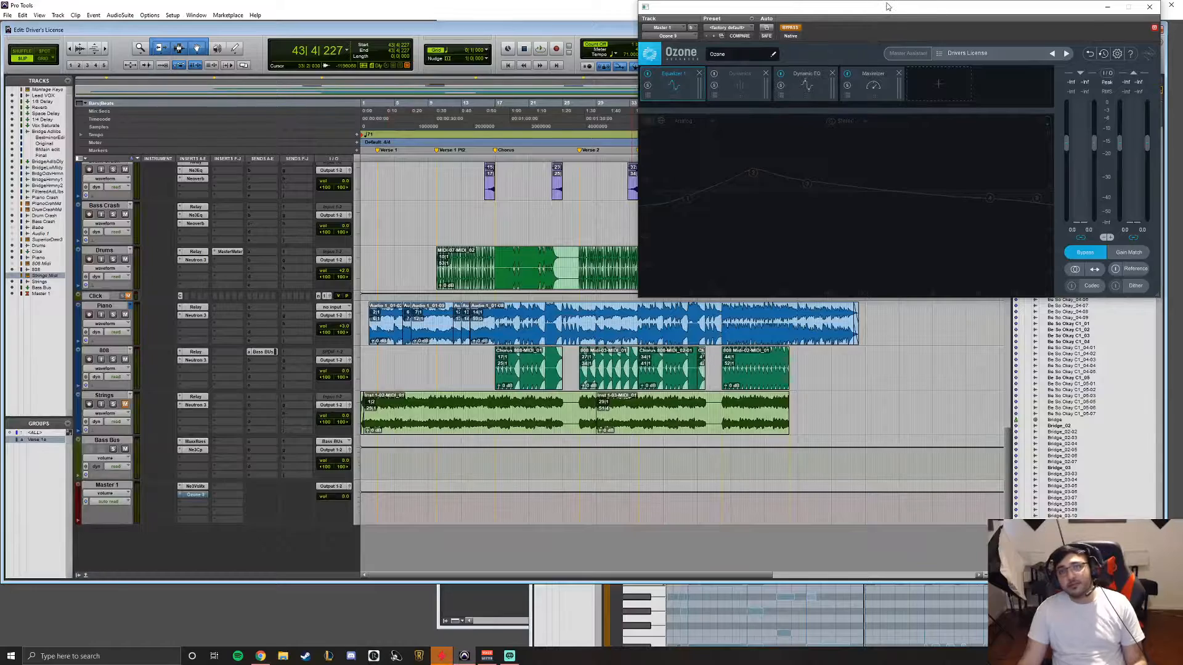
{"action": "left_click_drag", "start_coordinate": [887, 6], "coordinate": [774, 341]}
{"action": "scroll", "coordinate": [779, 208], "scroll_direction": "up", "scroll_amount": 3}
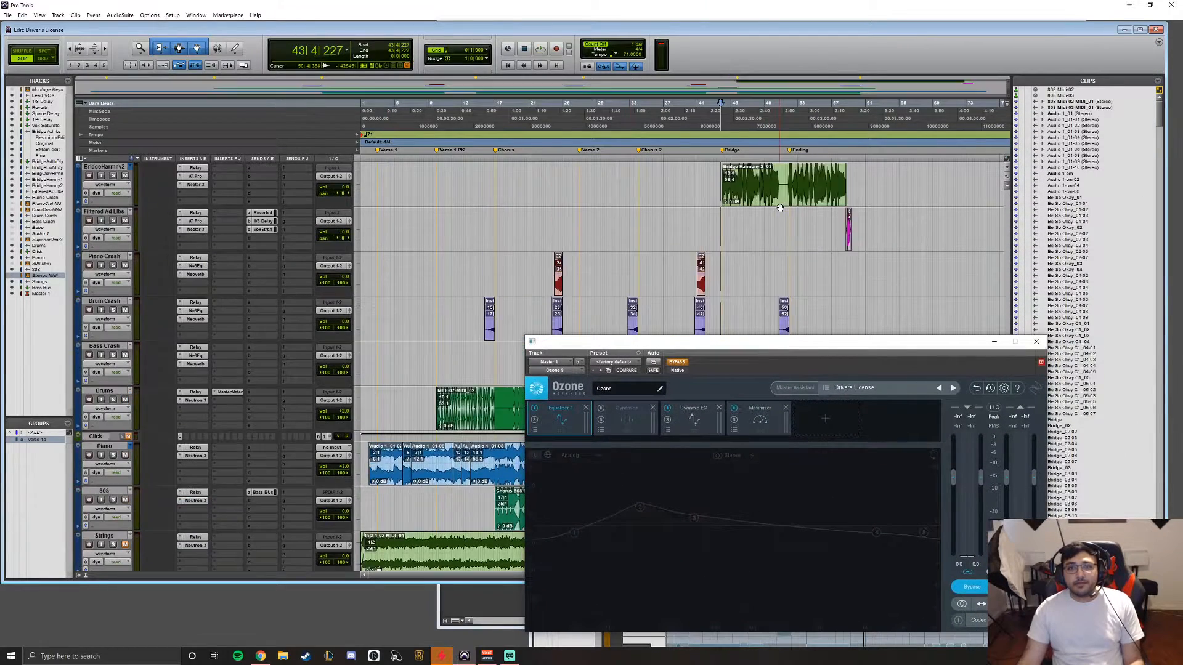
{"action": "scroll", "coordinate": [779, 209], "scroll_direction": "up", "scroll_amount": 10}
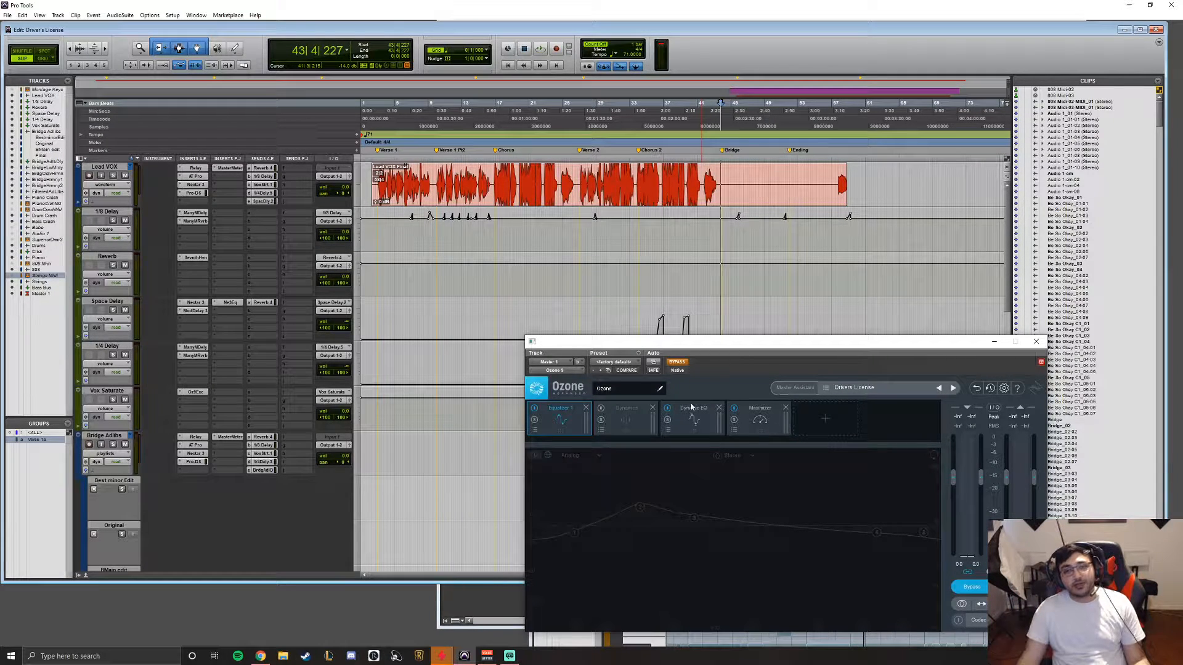
{"action": "left_click", "coordinate": [677, 363]}
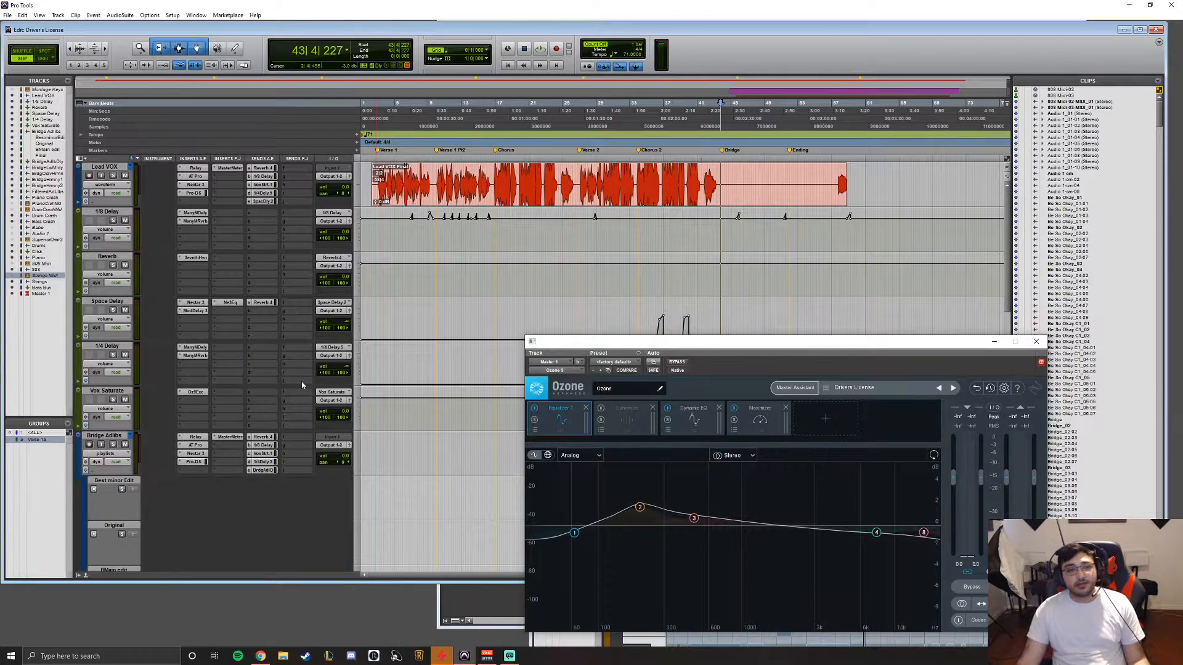
Step: View Ozone's Dynamics module and its Dynamic EQ module
{"action": "scroll", "coordinate": [302, 385], "scroll_direction": "down", "scroll_amount": 15}
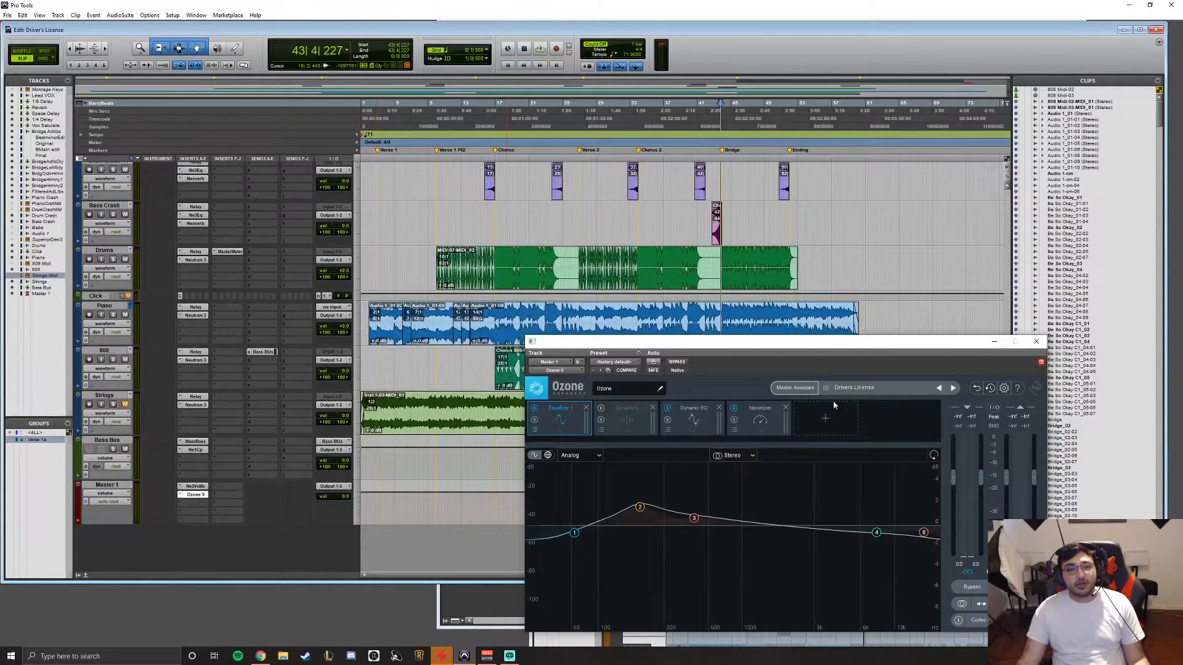
{"action": "scroll", "coordinate": [770, 223], "scroll_direction": "up", "scroll_amount": 15}
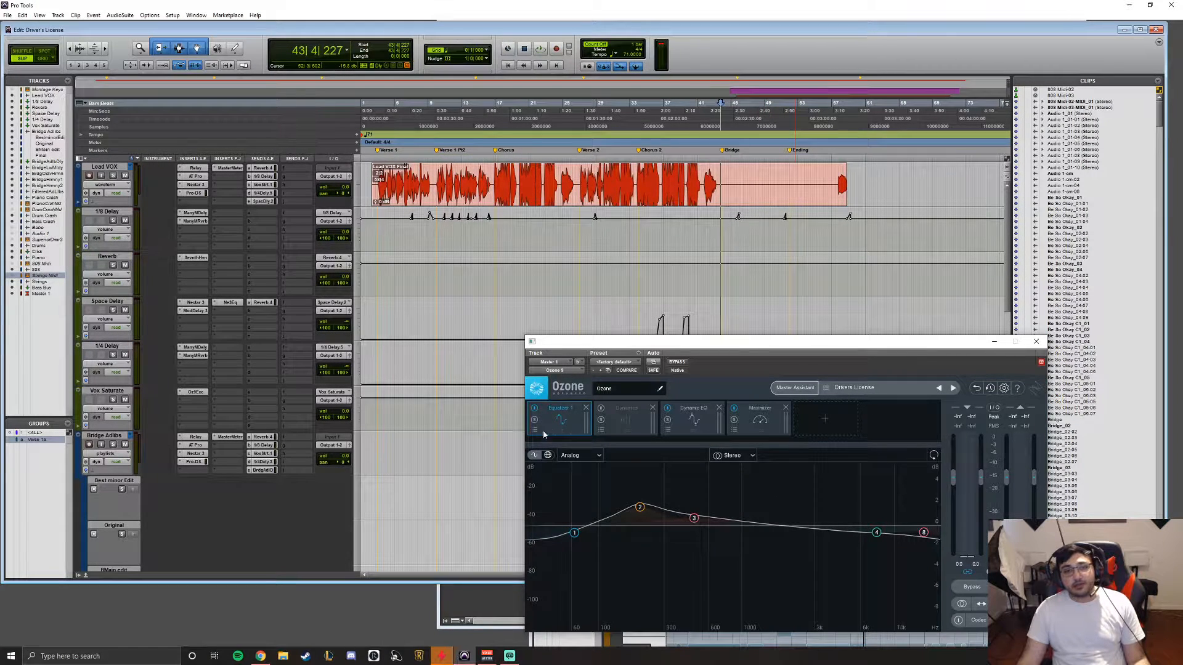
{"action": "left_click", "coordinate": [638, 434]}
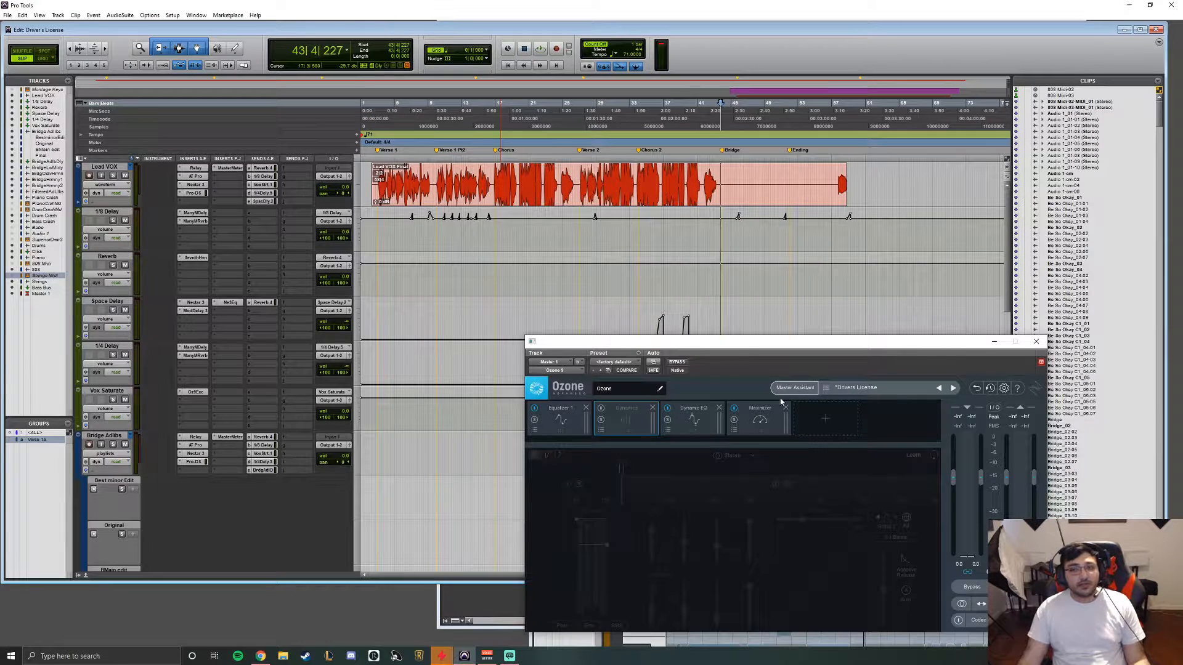
{"action": "left_click", "coordinate": [697, 428]}
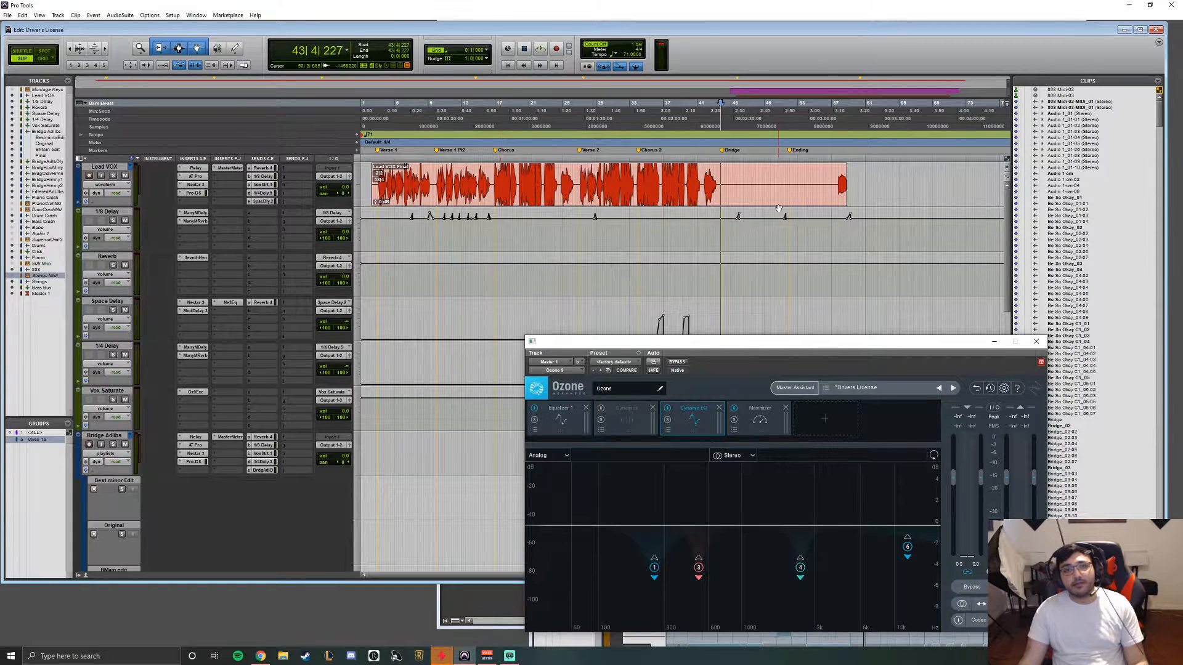
Step: Play a short passage of the bridge through the Dynamic EQ and stop playback
{"action": "left_click", "coordinate": [737, 196]}
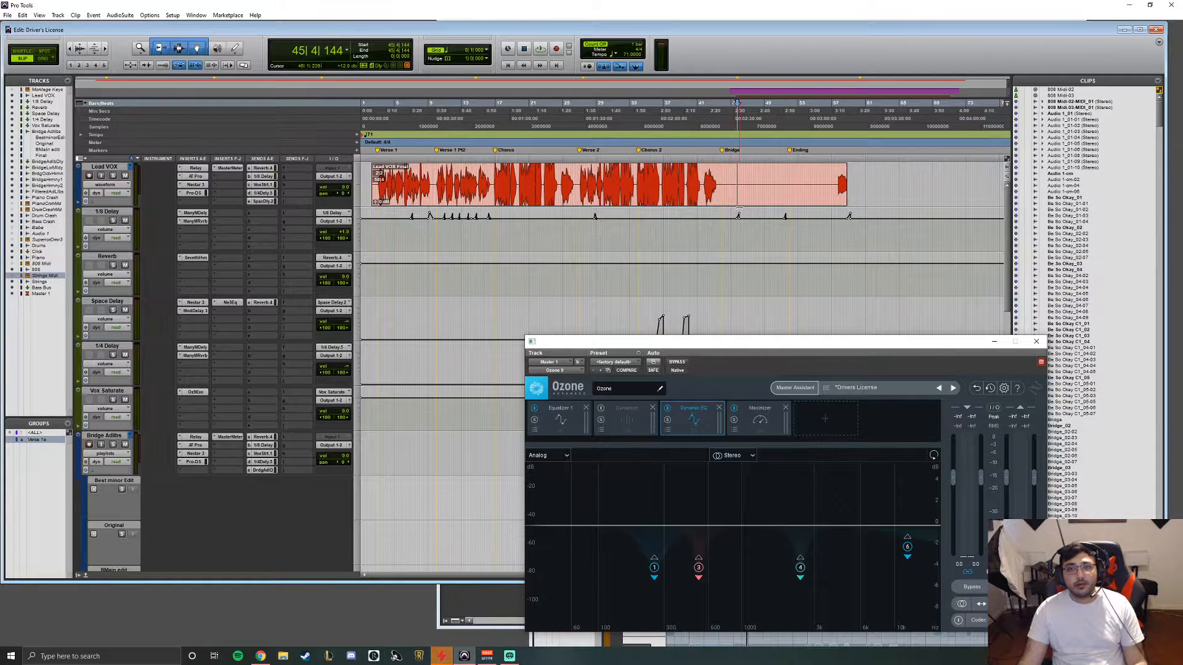
{"action": "key", "text": "space"}
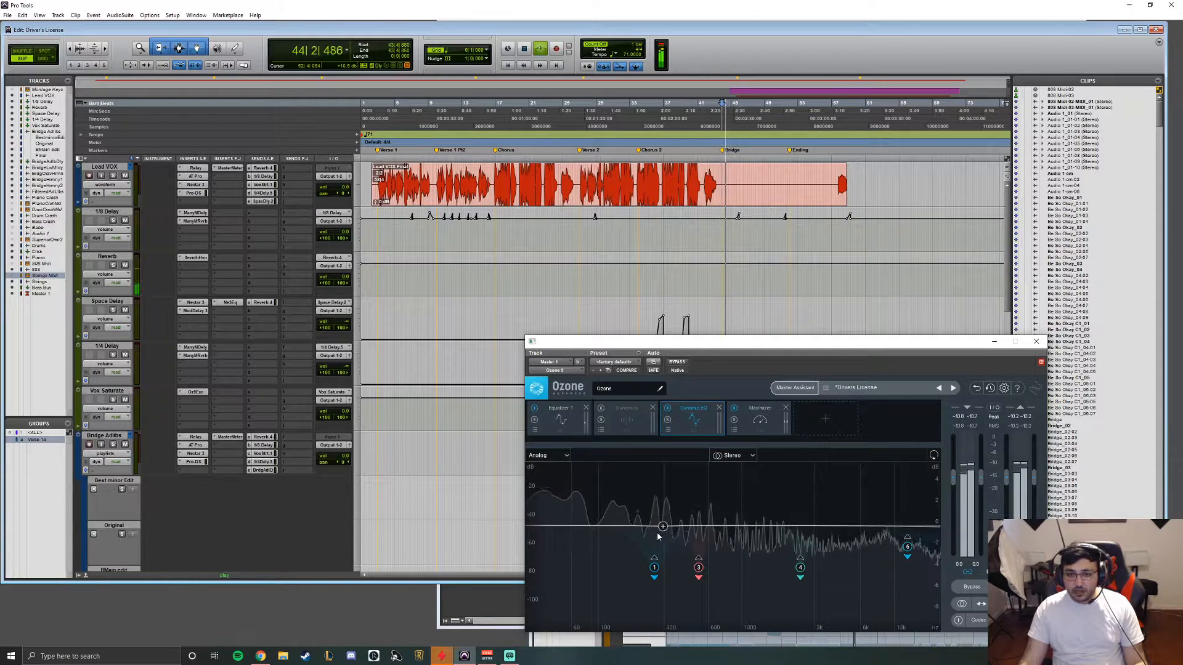
{"action": "key", "text": "space"}
Step: Inspect the Dynamic EQ's treble shelf and band 4 settings, and check the Maximizer's threshold
{"action": "left_click", "coordinate": [907, 548]}
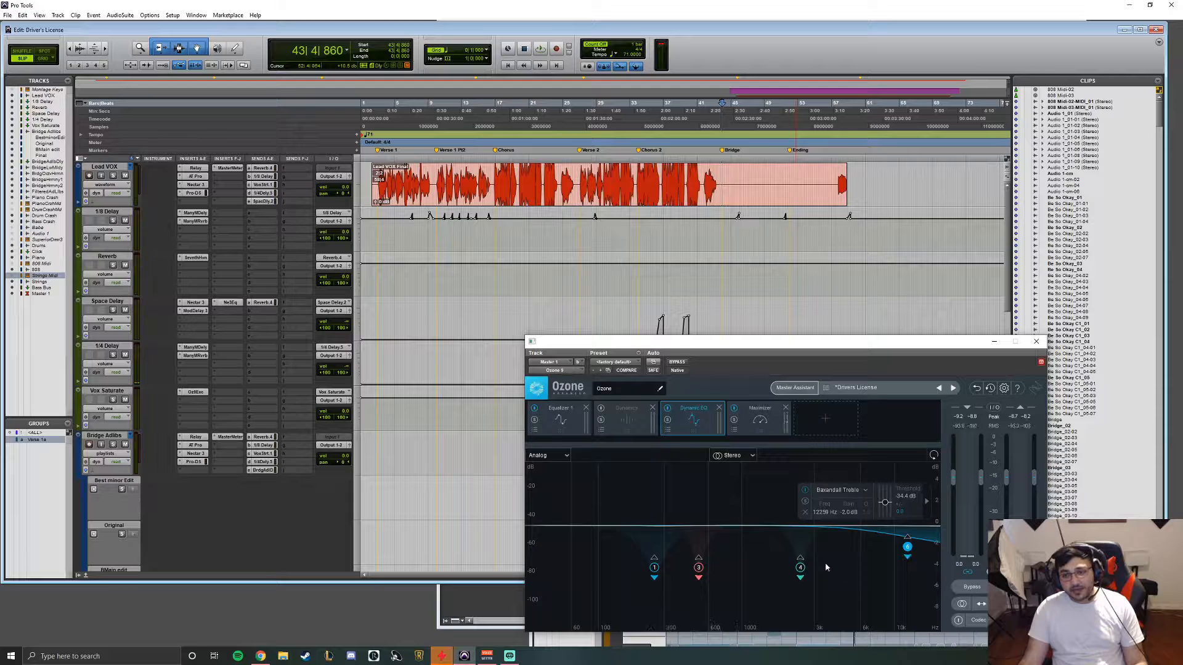
{"action": "left_click", "coordinate": [800, 568]}
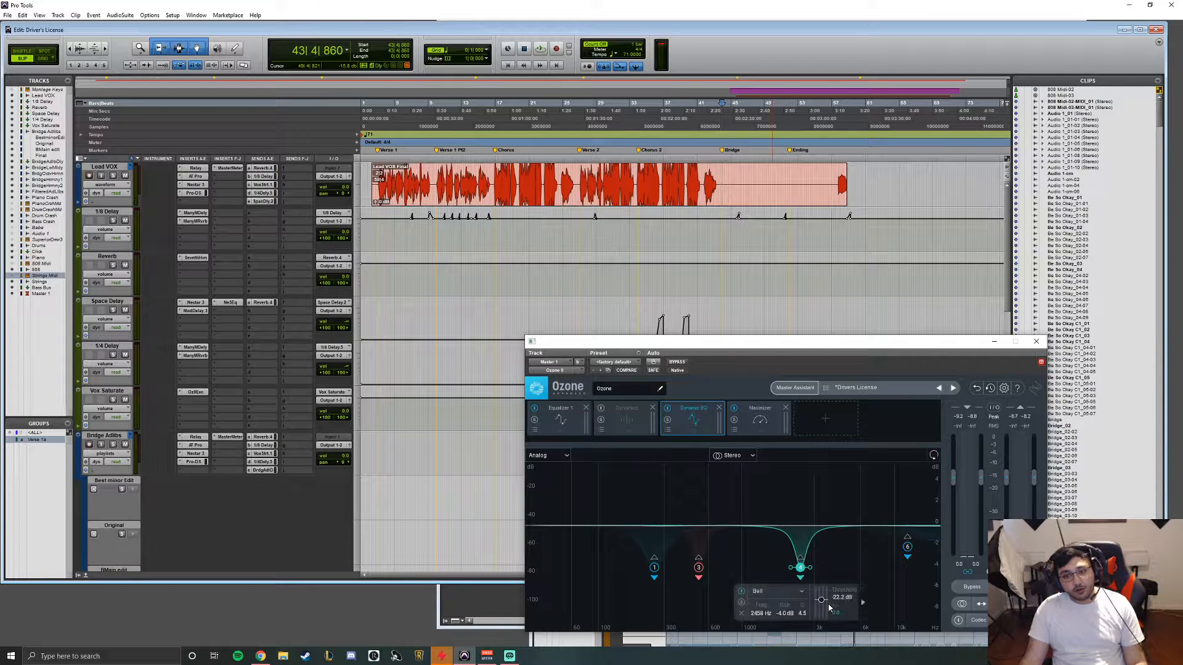
{"action": "left_click", "coordinate": [756, 418]}
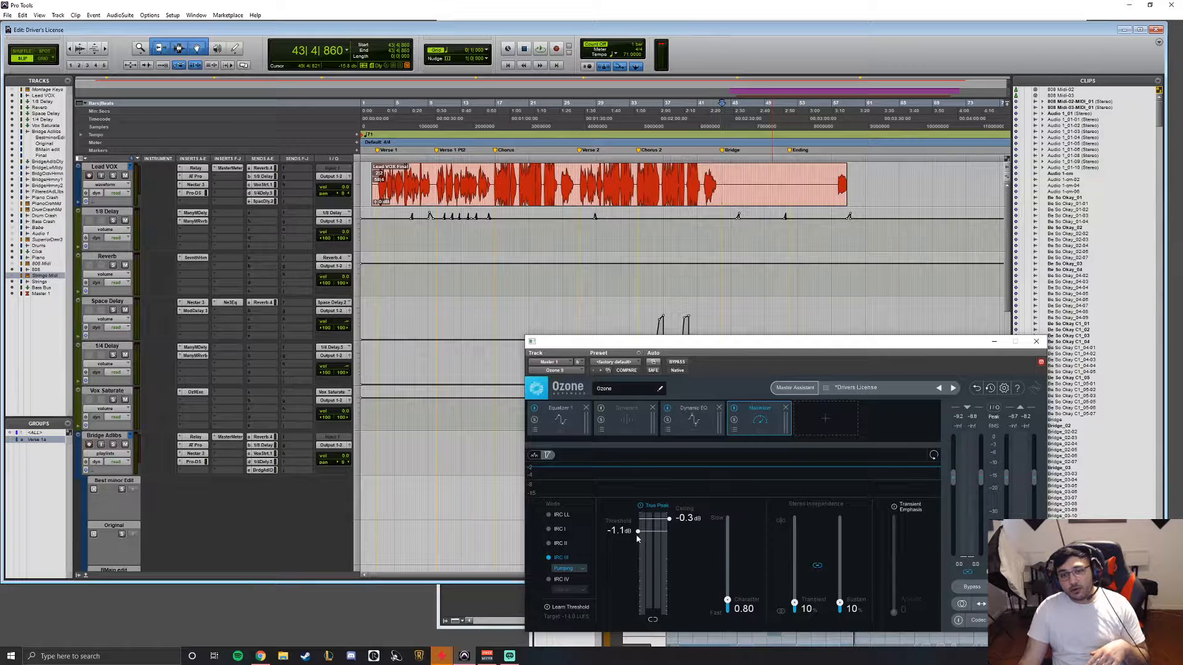
{"action": "mouse_move", "coordinate": [638, 531]}
{"action": "left_mouse_down"}
{"action": "mouse_move", "coordinate": [643, 587]}
{"action": "mouse_move", "coordinate": [654, 532]}
{"action": "left_mouse_up"}
Step: Inspect the band 1 low shelf and band 2 bell in Equalizer 1, and return to the Maximizer by way of the Dynamic EQ
{"action": "left_click", "coordinate": [559, 419]}
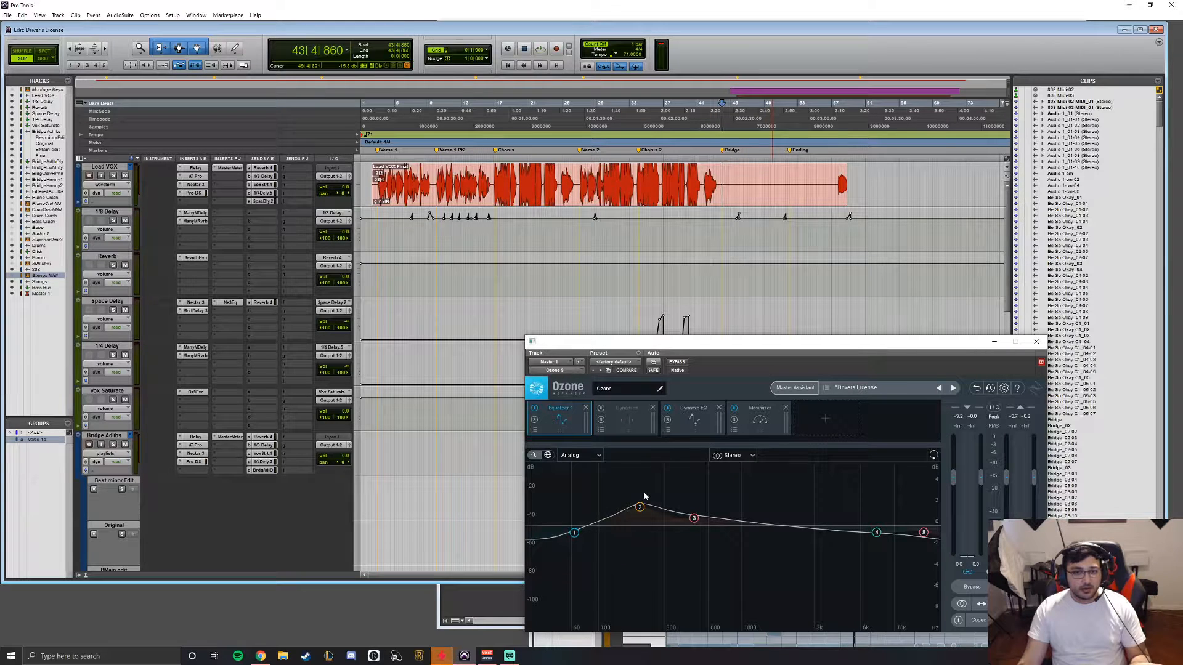
{"action": "mouse_move", "coordinate": [643, 510]}
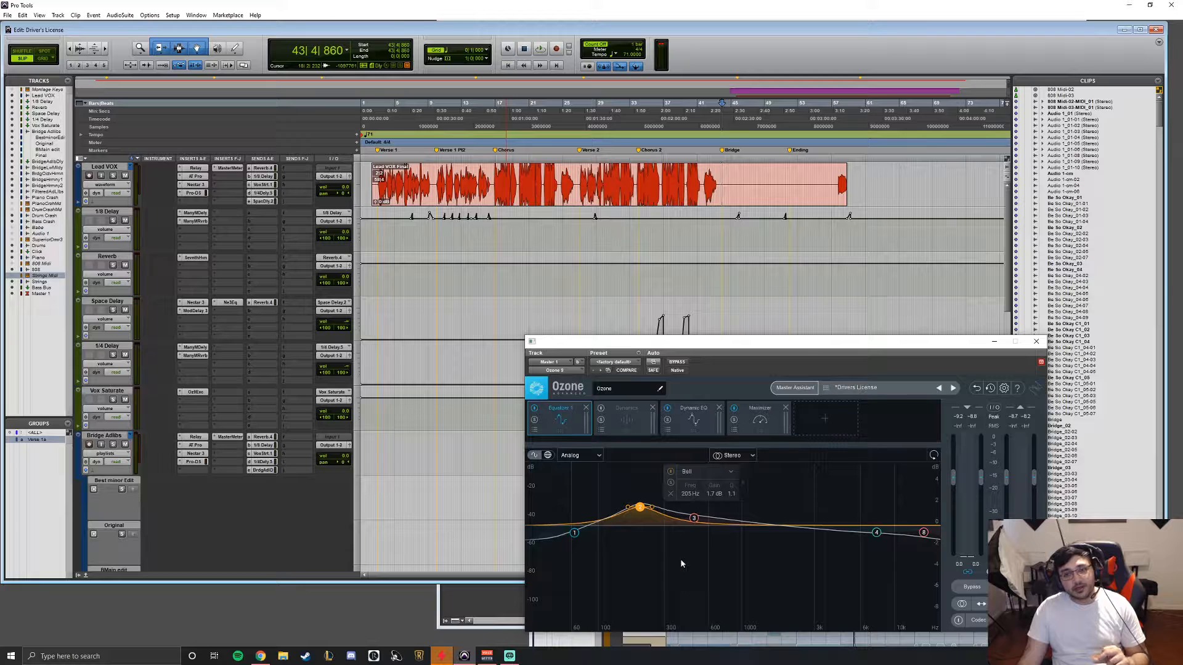
{"action": "left_click", "coordinate": [574, 534]}
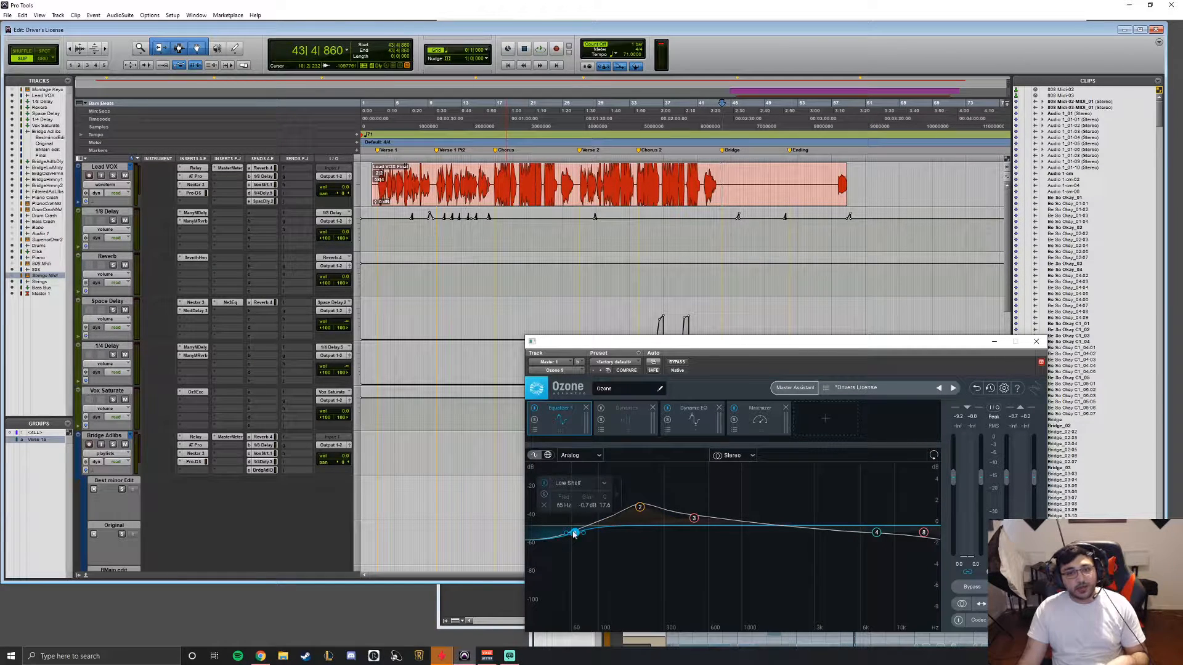
{"action": "left_click", "coordinate": [640, 508]}
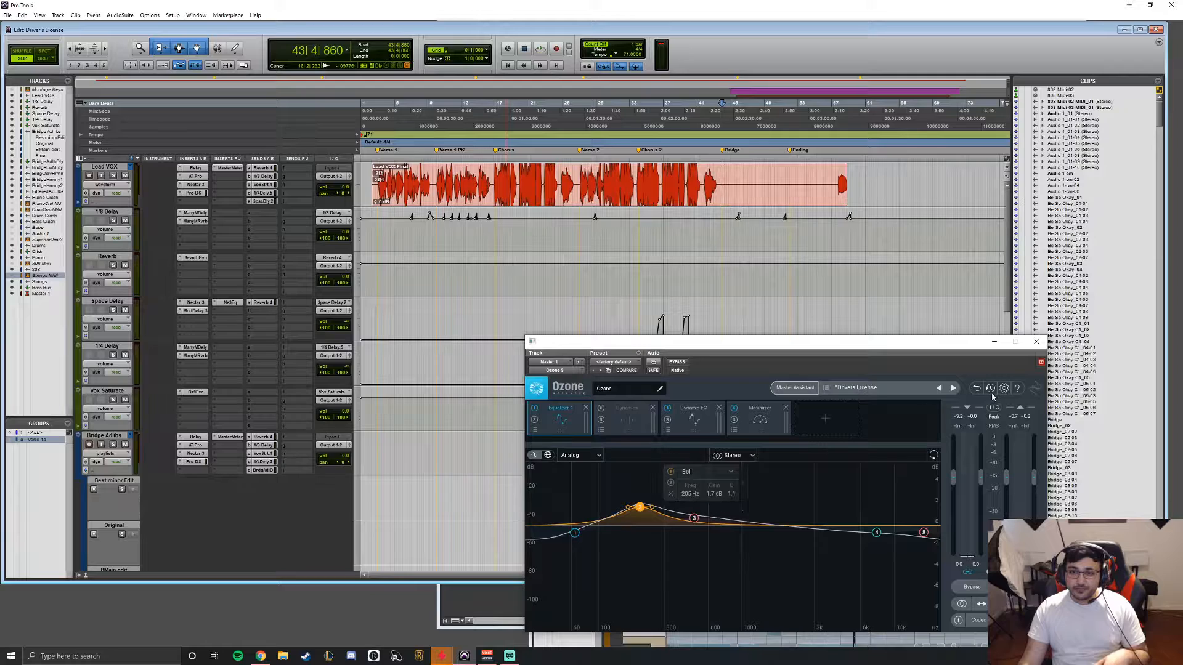
{"action": "left_click", "coordinate": [684, 422]}
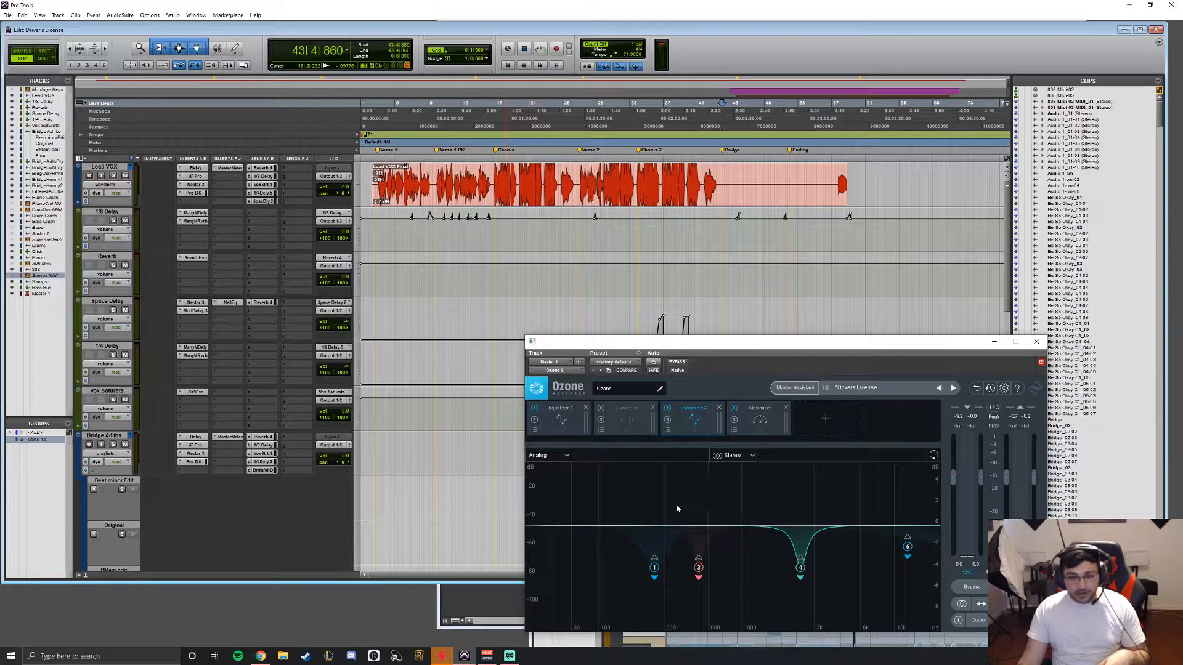
{"action": "left_click", "coordinate": [760, 425]}
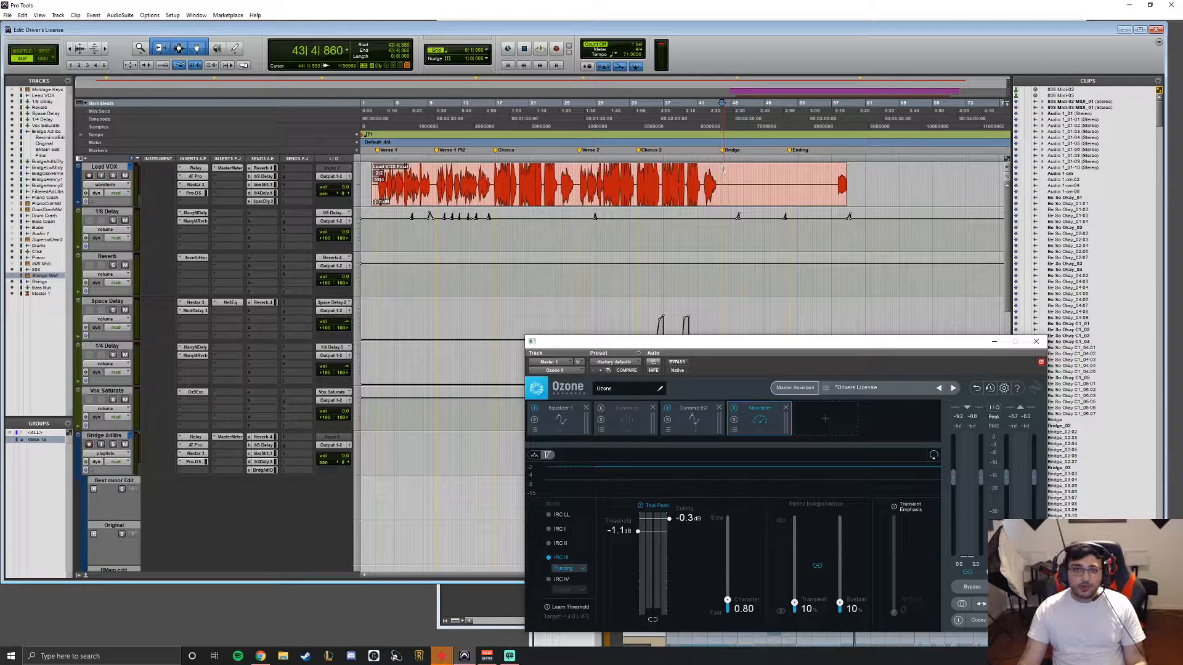
{"action": "scroll", "coordinate": [723, 179], "scroll_direction": "down", "scroll_amount": 10}
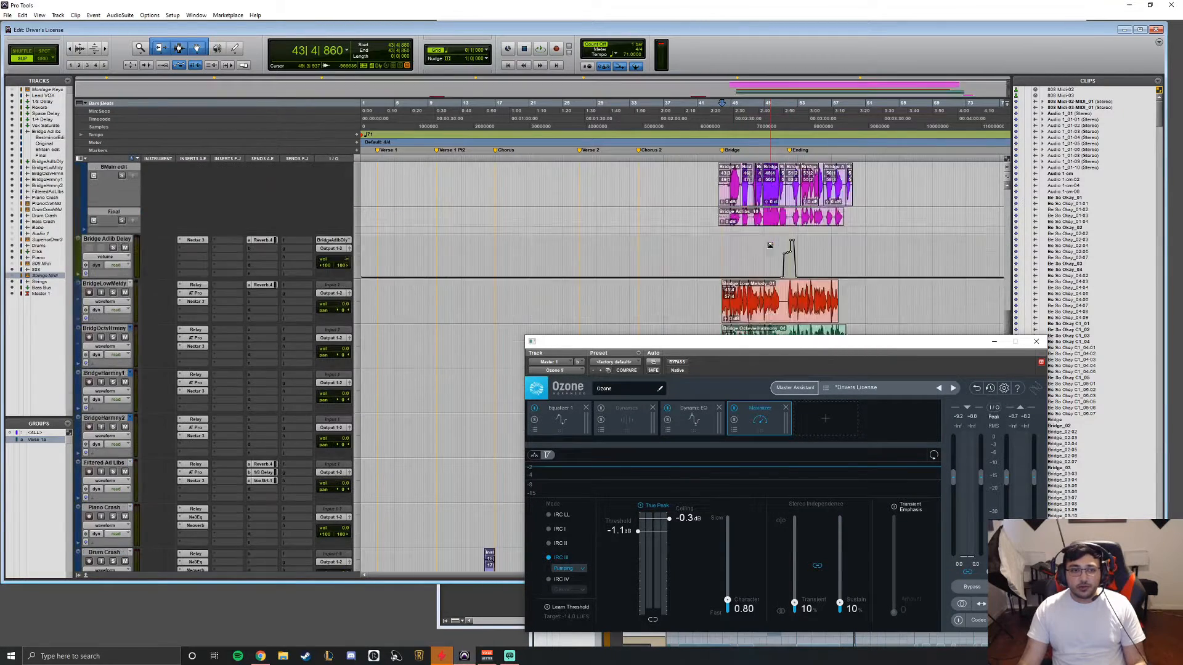
{"action": "scroll", "coordinate": [770, 245], "scroll_direction": "up", "scroll_amount": 6}
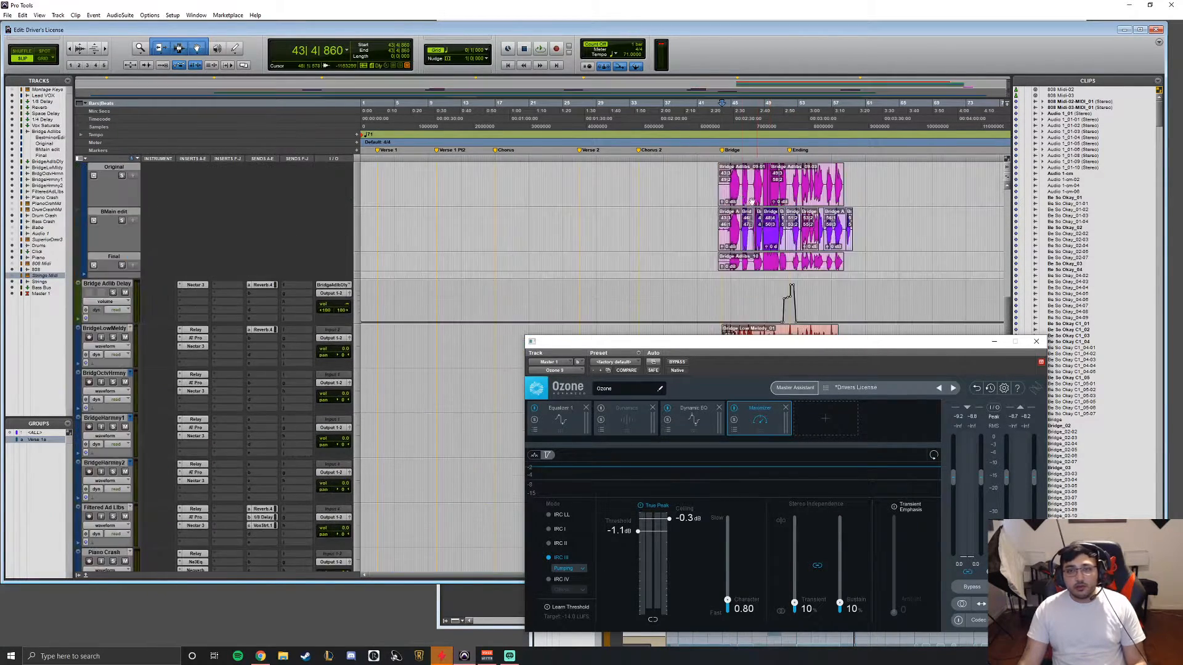
{"action": "scroll", "coordinate": [729, 183], "scroll_direction": "up", "scroll_amount": 3}
{"action": "scroll", "coordinate": [729, 183], "scroll_direction": "down", "scroll_amount": 6}
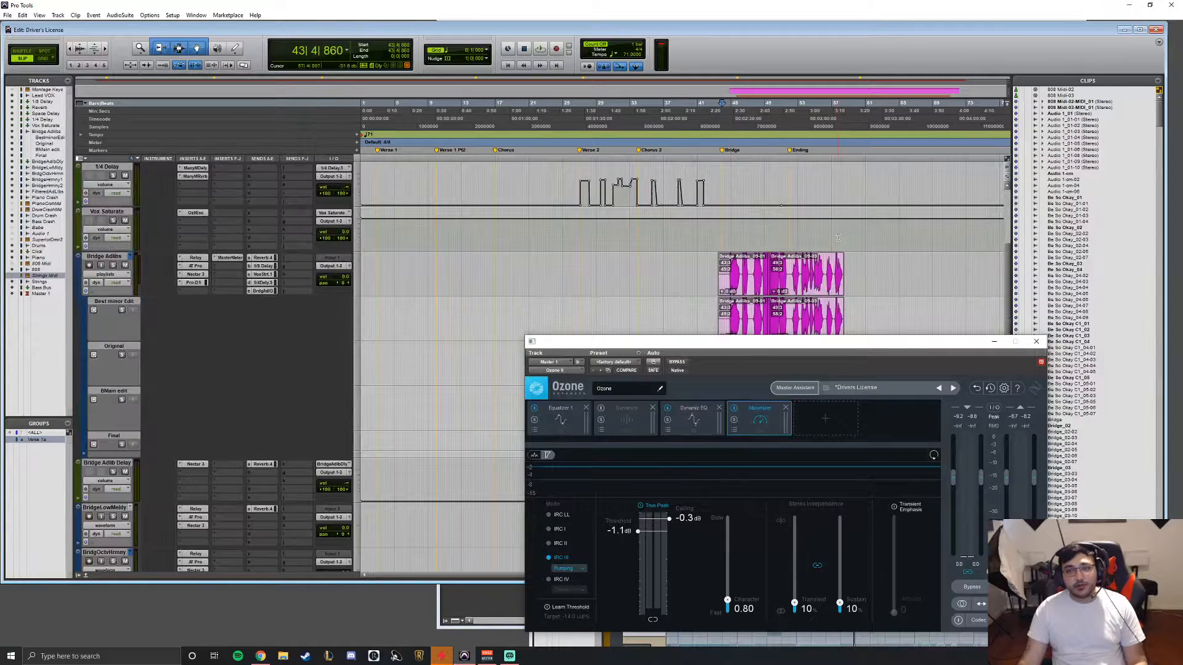
{"action": "scroll", "coordinate": [835, 230], "scroll_direction": "down", "scroll_amount": 2}
{"action": "scroll", "coordinate": [471, 233], "scroll_direction": "up", "scroll_amount": 4}
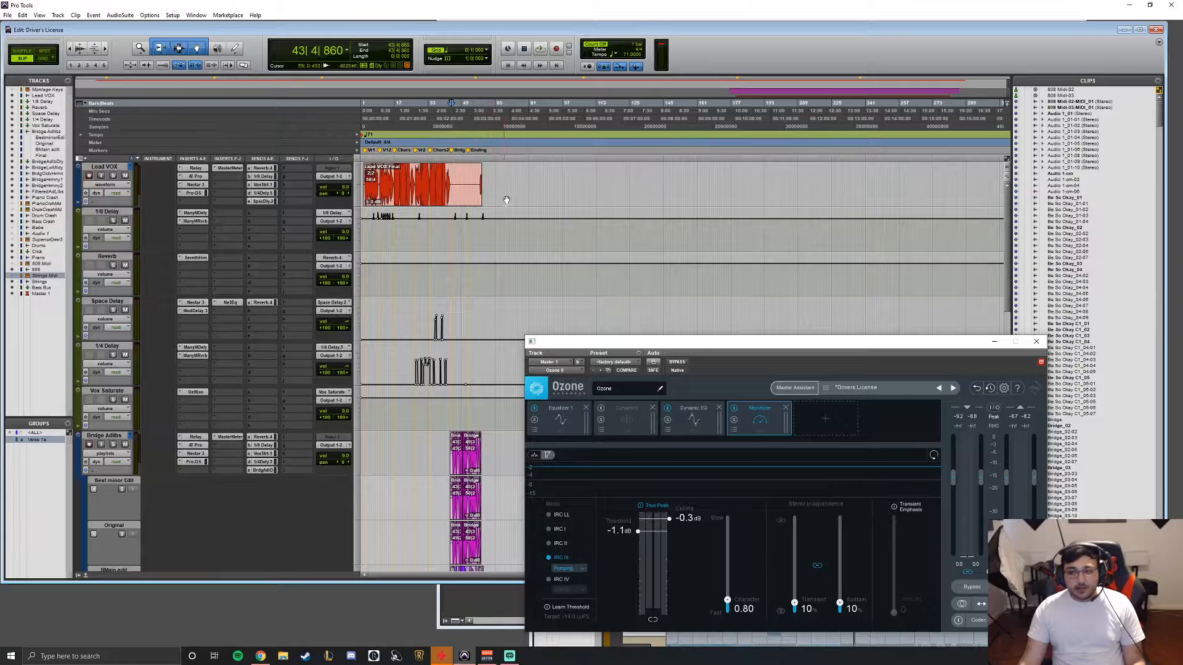
{"action": "left_click", "coordinate": [470, 172]}
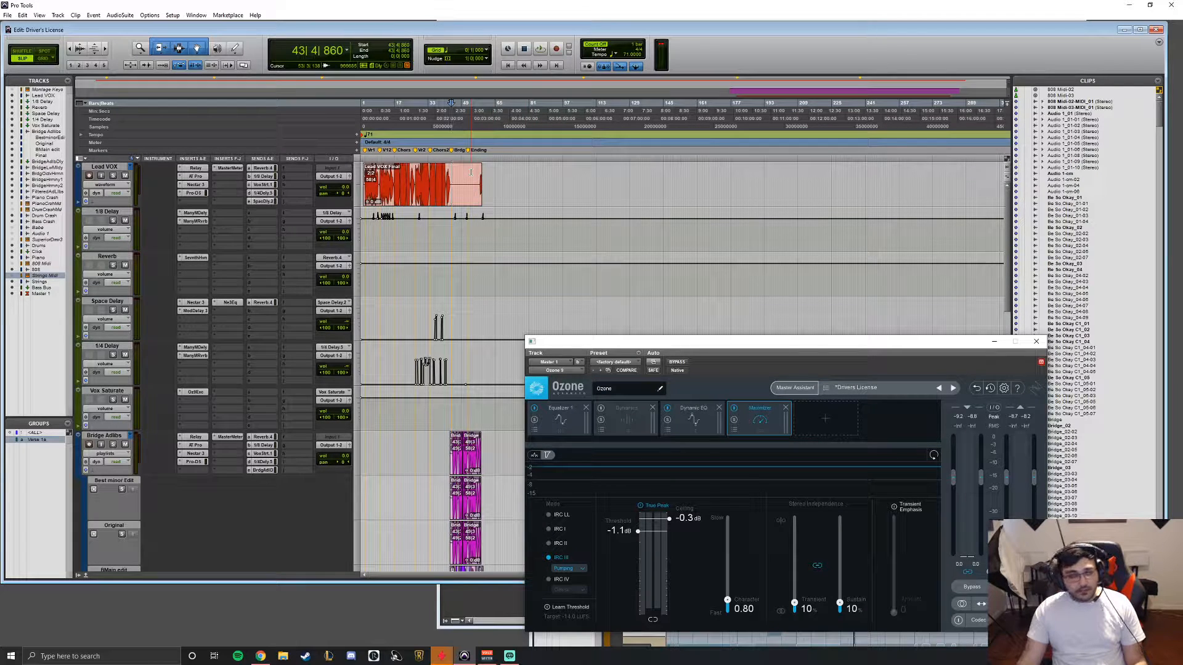
Step: Look over the inserts and sends of all tracks from Lead VOX down to Master 1
{"action": "key", "text": "ctrl+bracketright"}
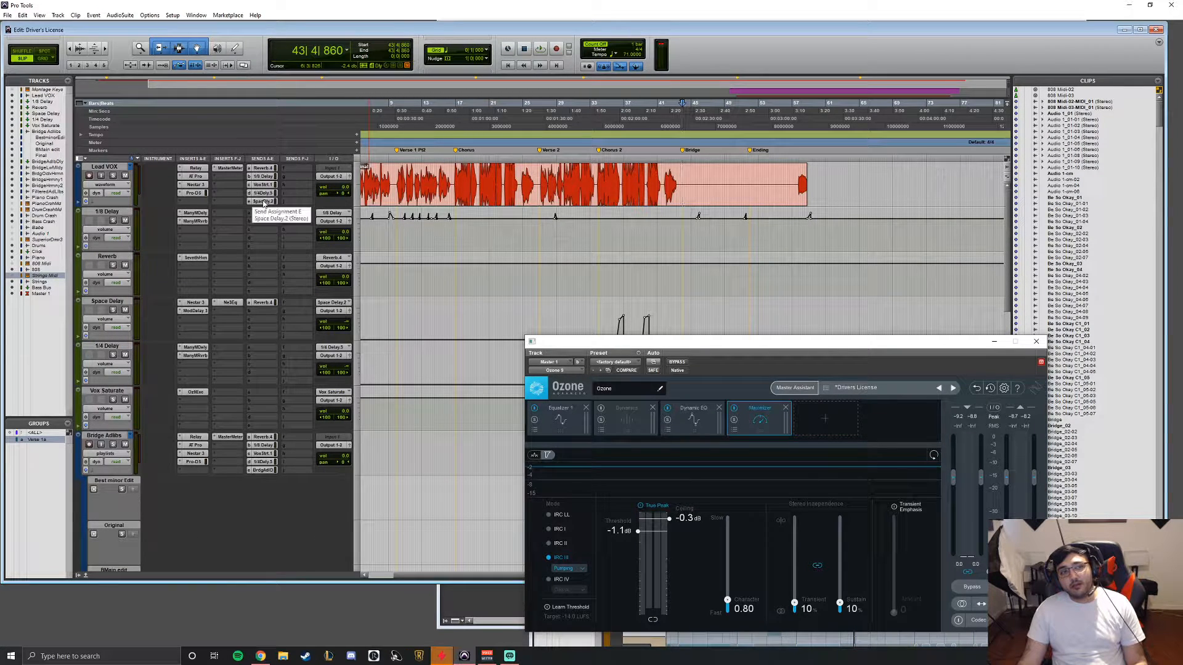
{"action": "scroll", "coordinate": [264, 203], "scroll_direction": "down", "scroll_amount": 15}
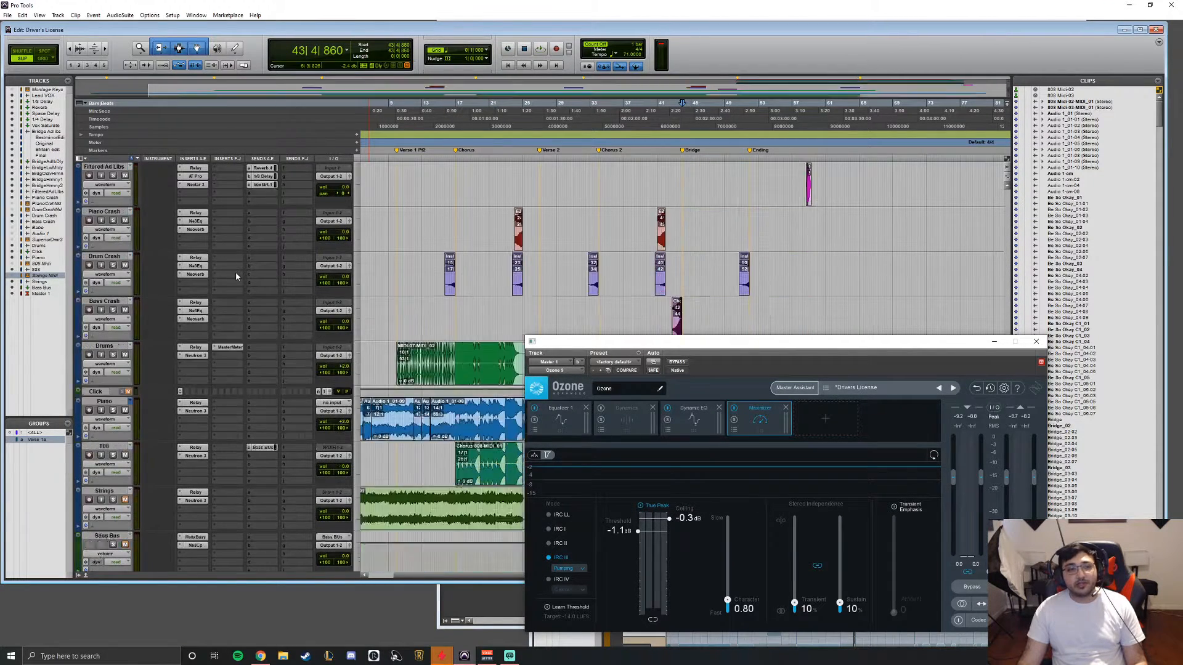
{"action": "scroll", "coordinate": [235, 272], "scroll_direction": "up", "scroll_amount": 12}
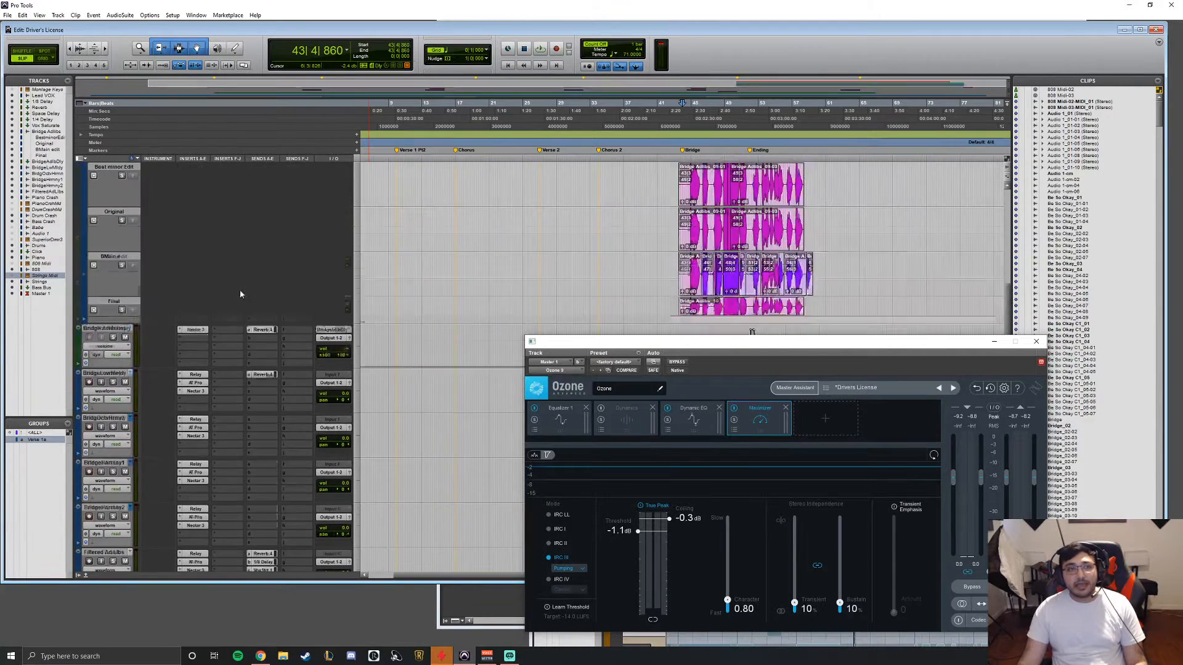
{"action": "scroll", "coordinate": [259, 265], "scroll_direction": "up", "scroll_amount": 3}
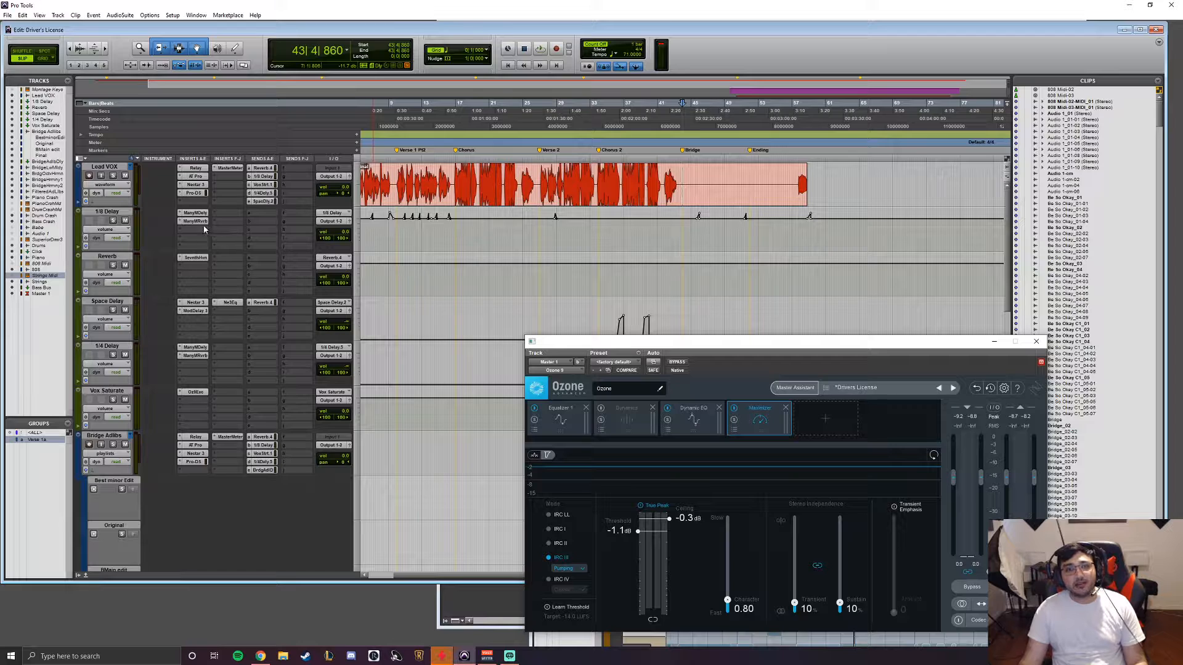
{"action": "scroll", "coordinate": [204, 229], "scroll_direction": "down", "scroll_amount": 10}
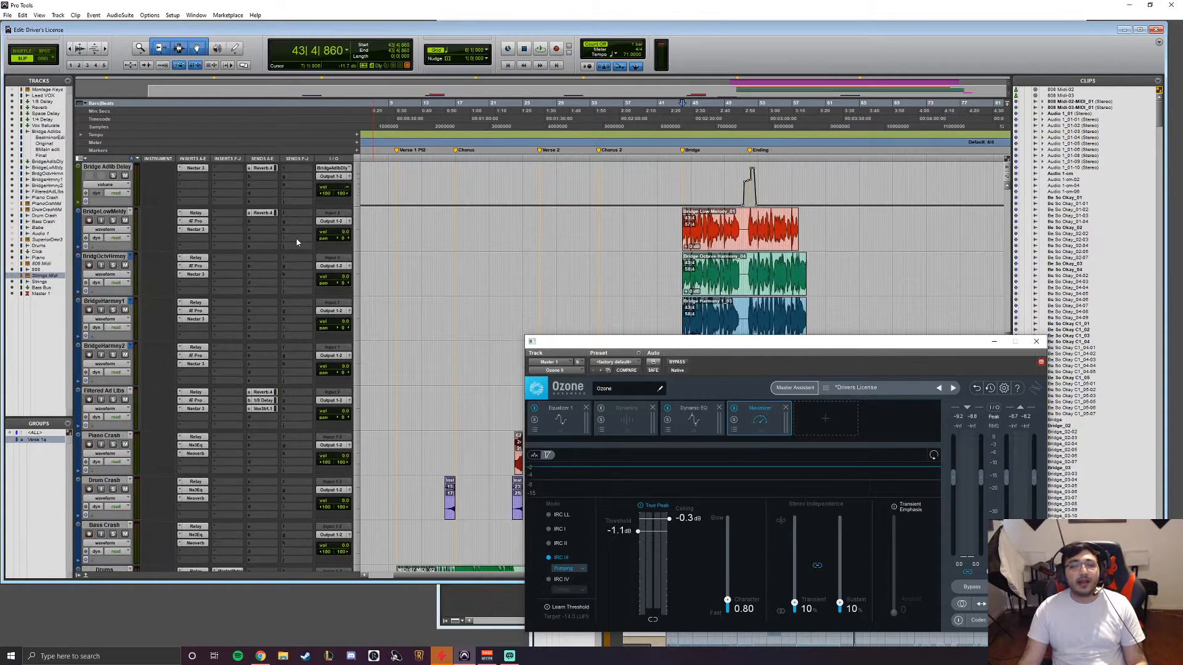
{"action": "scroll", "coordinate": [314, 279], "scroll_direction": "up", "scroll_amount": 10}
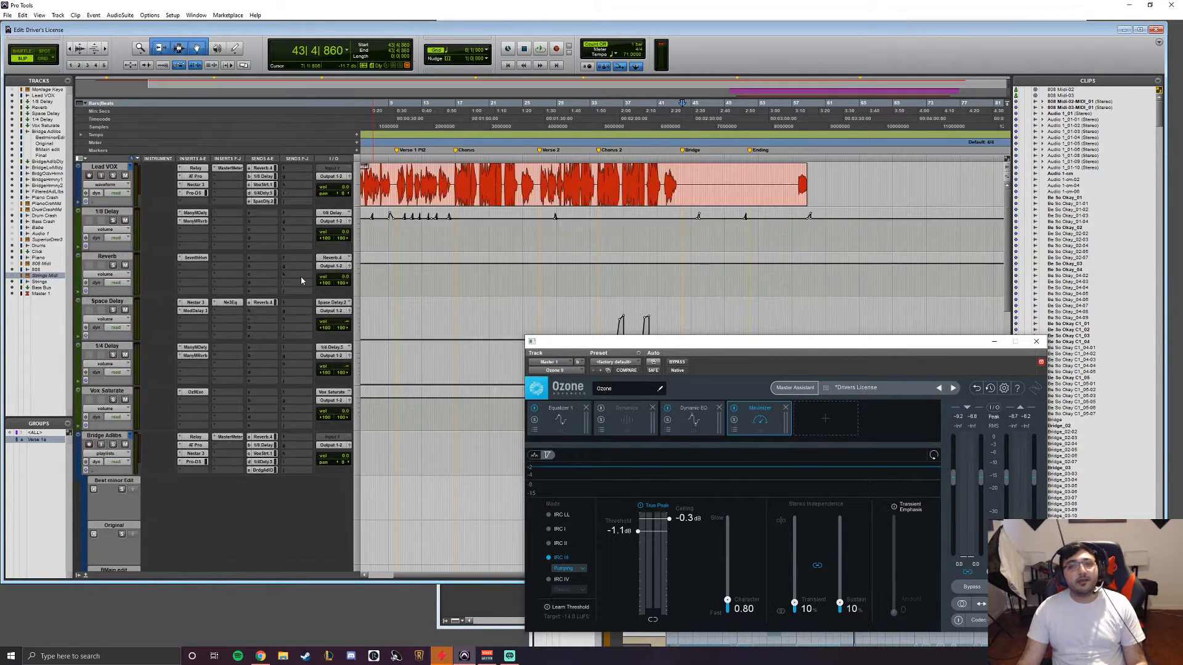
{"action": "scroll", "coordinate": [297, 262], "scroll_direction": "down", "scroll_amount": 15}
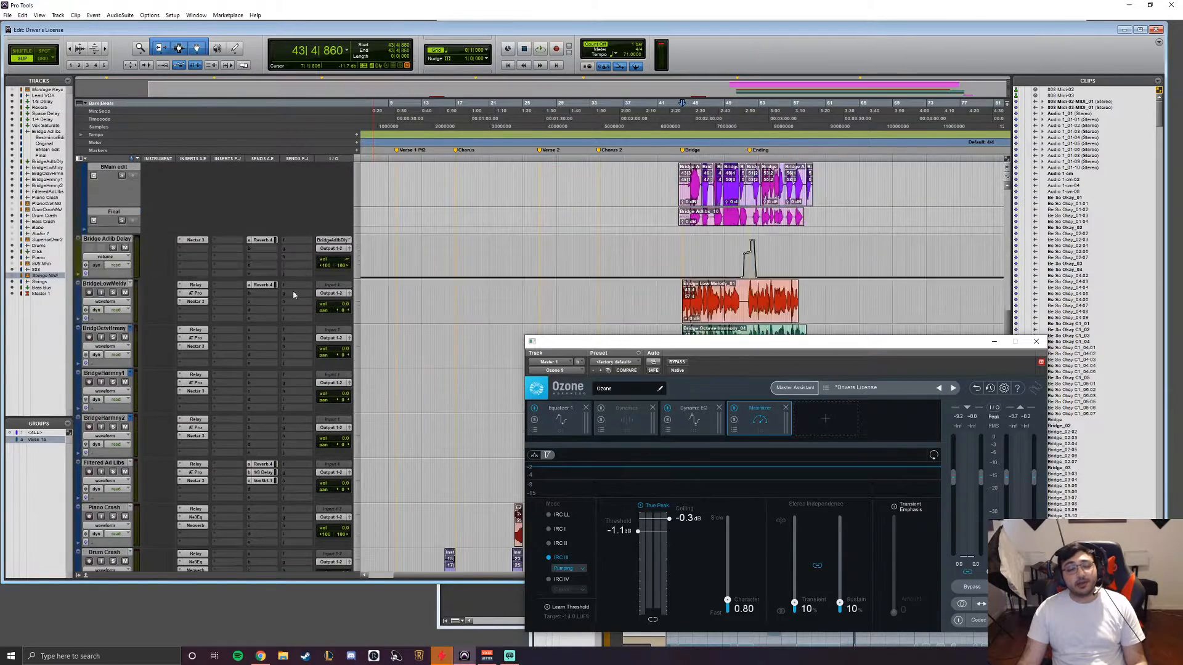
{"action": "scroll", "coordinate": [236, 461], "scroll_direction": "down", "scroll_amount": 2}
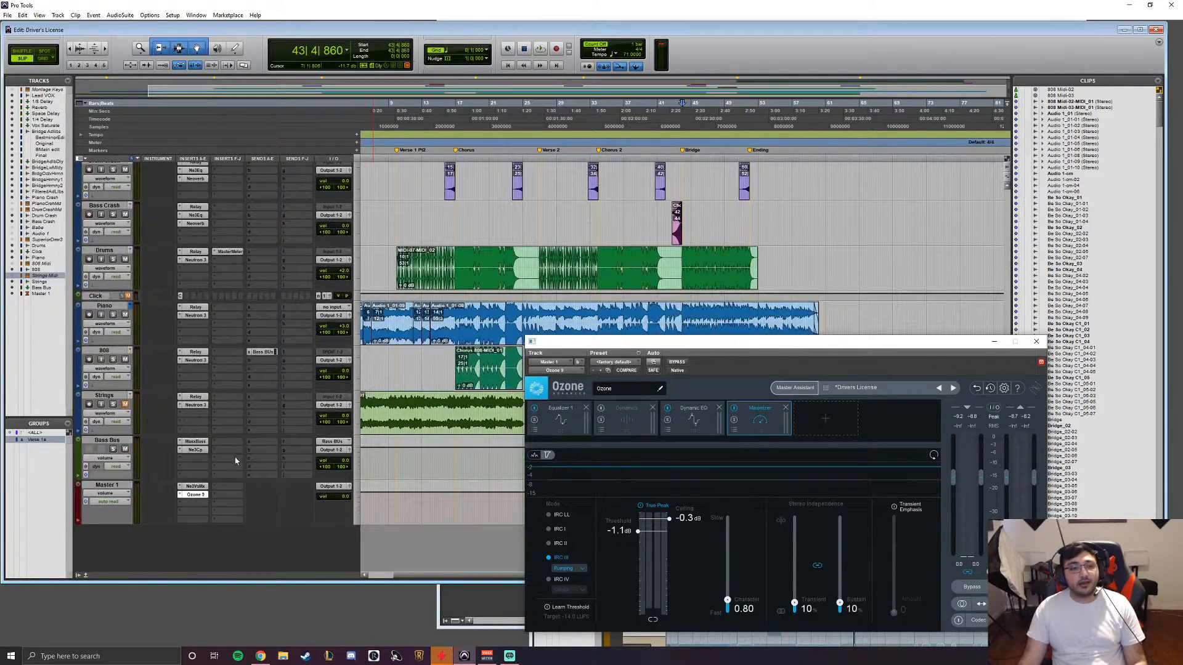
Step: Bypass Ozone 9 on the Master 1 track and reactivate it while looking over the session's tracks
{"action": "left_click", "coordinate": [197, 496], "text": "ctrl"}
{"action": "scroll", "coordinate": [209, 504], "scroll_direction": "up", "scroll_amount": 15}
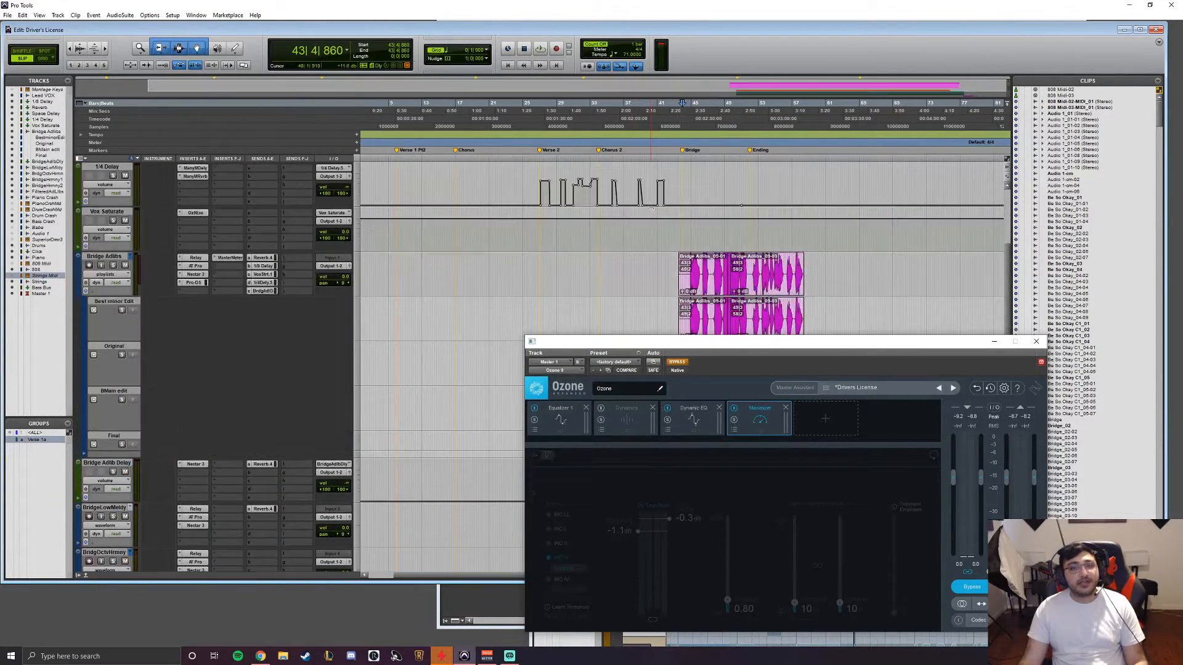
{"action": "scroll", "coordinate": [224, 404], "scroll_direction": "up", "scroll_amount": 3}
{"action": "scroll", "coordinate": [224, 405], "scroll_direction": "down", "scroll_amount": 6}
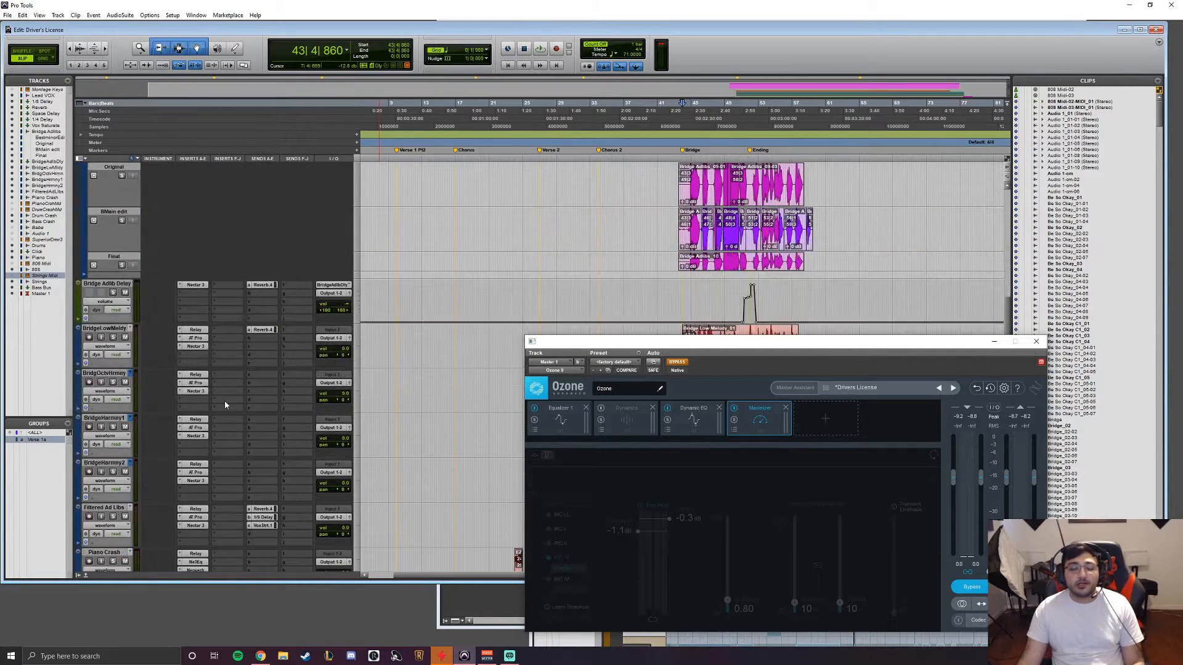
{"action": "scroll", "coordinate": [224, 397], "scroll_direction": "down", "scroll_amount": 5}
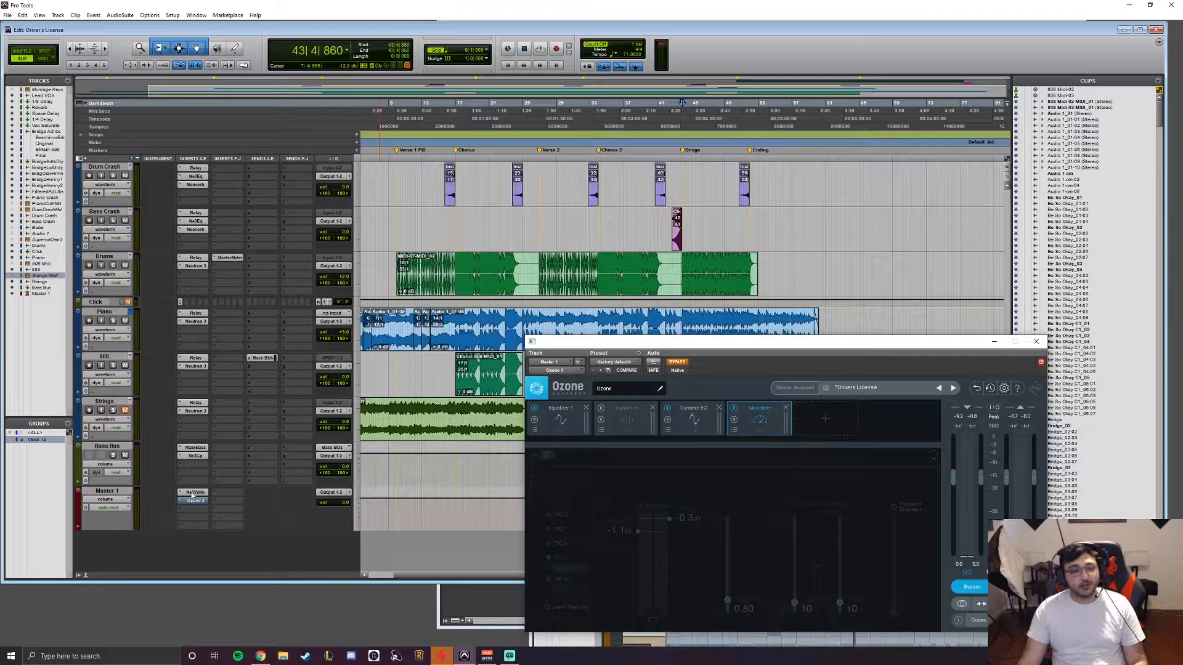
{"action": "scroll", "coordinate": [290, 305], "scroll_direction": "up", "scroll_amount": 10}
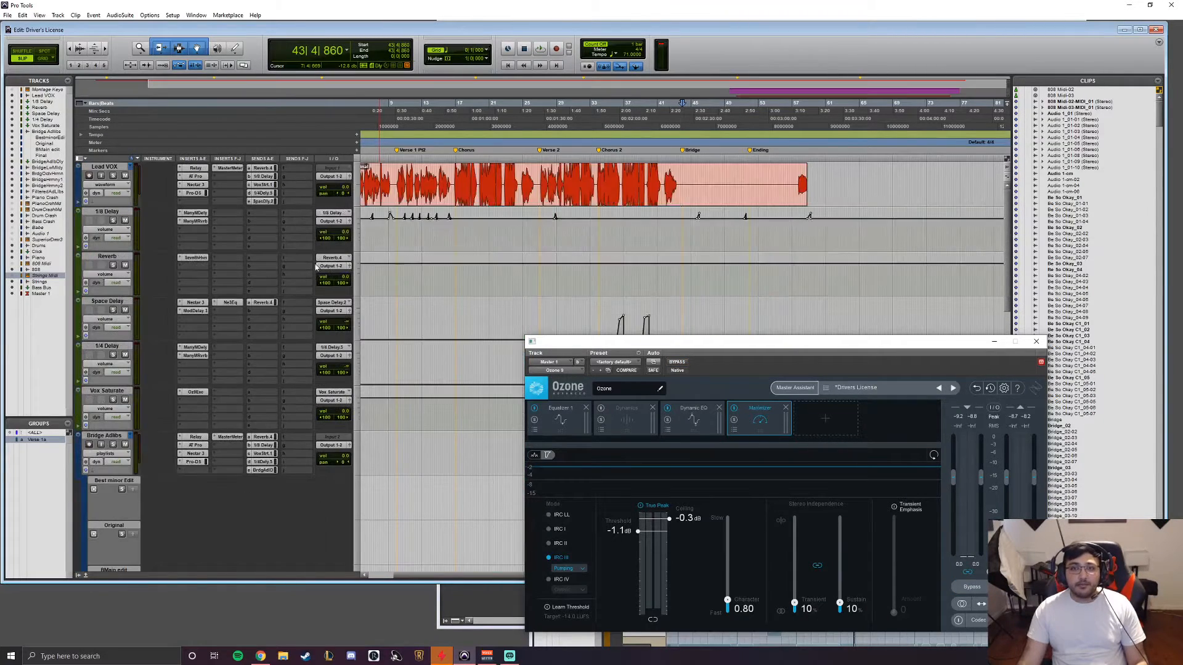
Step: Select the Bridge Adlibs audio from bar 44 to the end of its clips and check the playback mode options
{"action": "scroll", "coordinate": [691, 221], "scroll_direction": "down", "scroll_amount": 6}
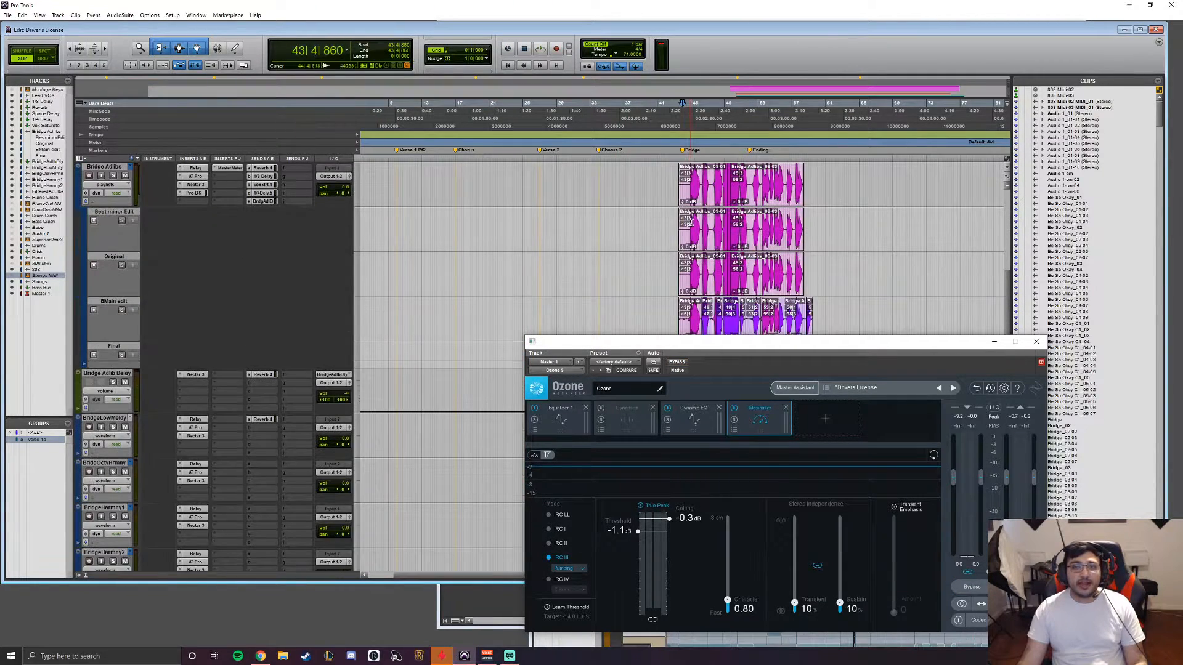
{"action": "scroll", "coordinate": [691, 220], "scroll_direction": "up", "scroll_amount": 3}
{"action": "scroll", "coordinate": [704, 217], "scroll_direction": "down", "scroll_amount": 2}
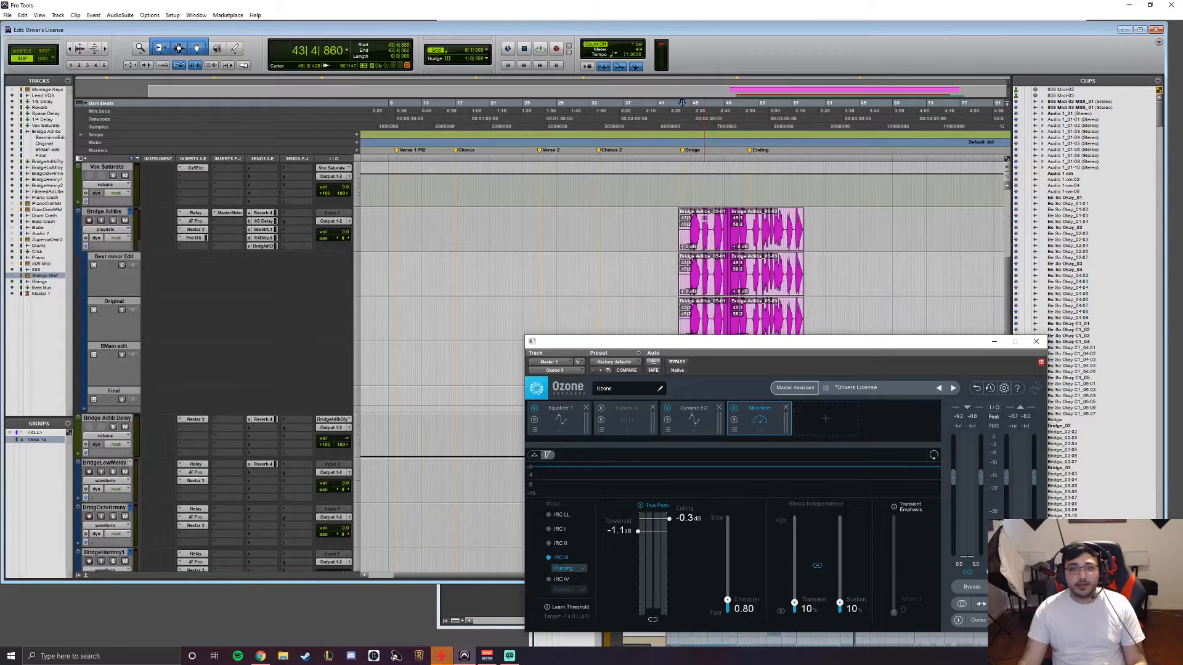
{"action": "left_click_drag", "start_coordinate": [688, 224], "coordinate": [804, 227]}
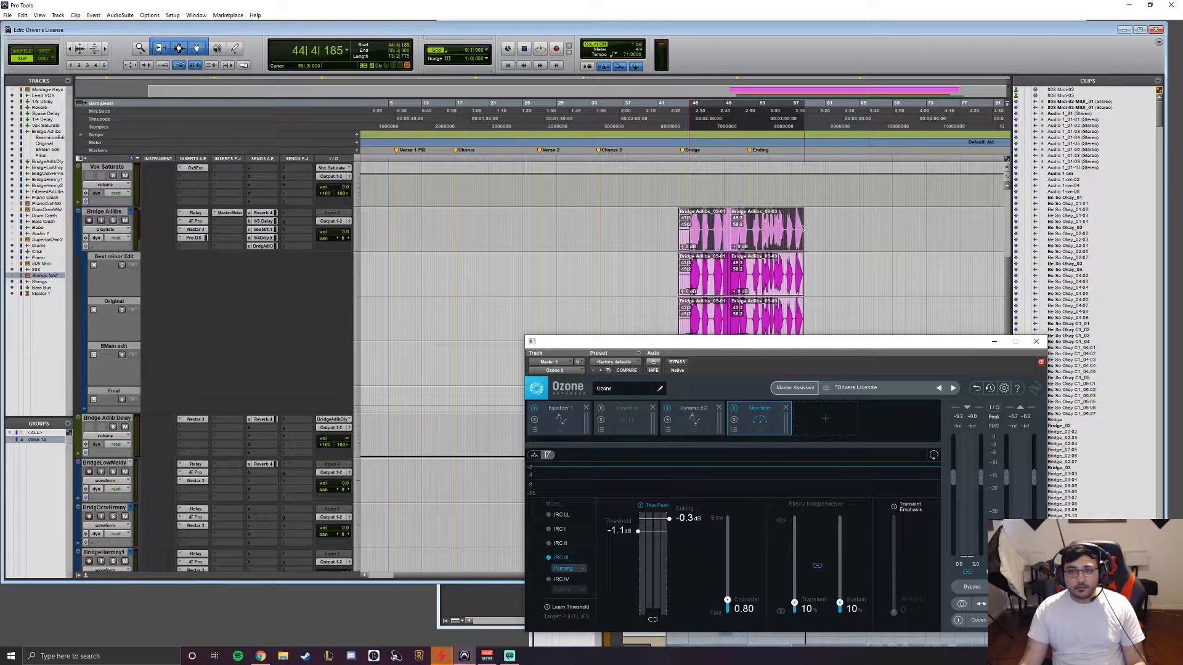
{"action": "right_click", "coordinate": [540, 48]}
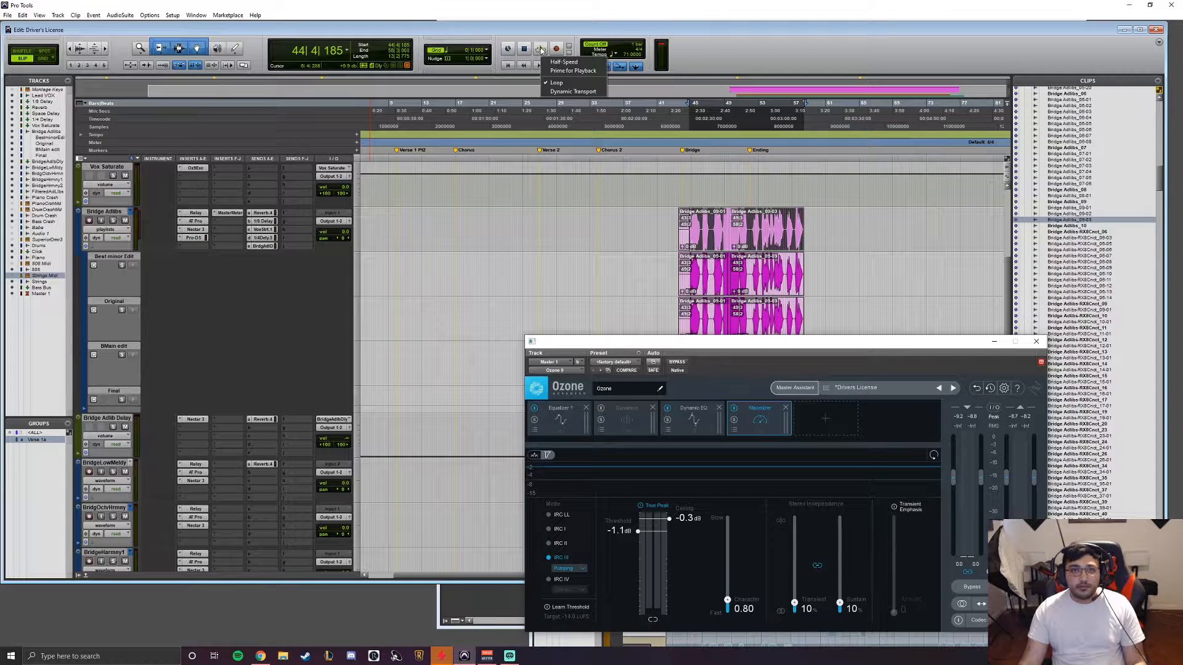
{"action": "left_click", "coordinate": [639, 4]}
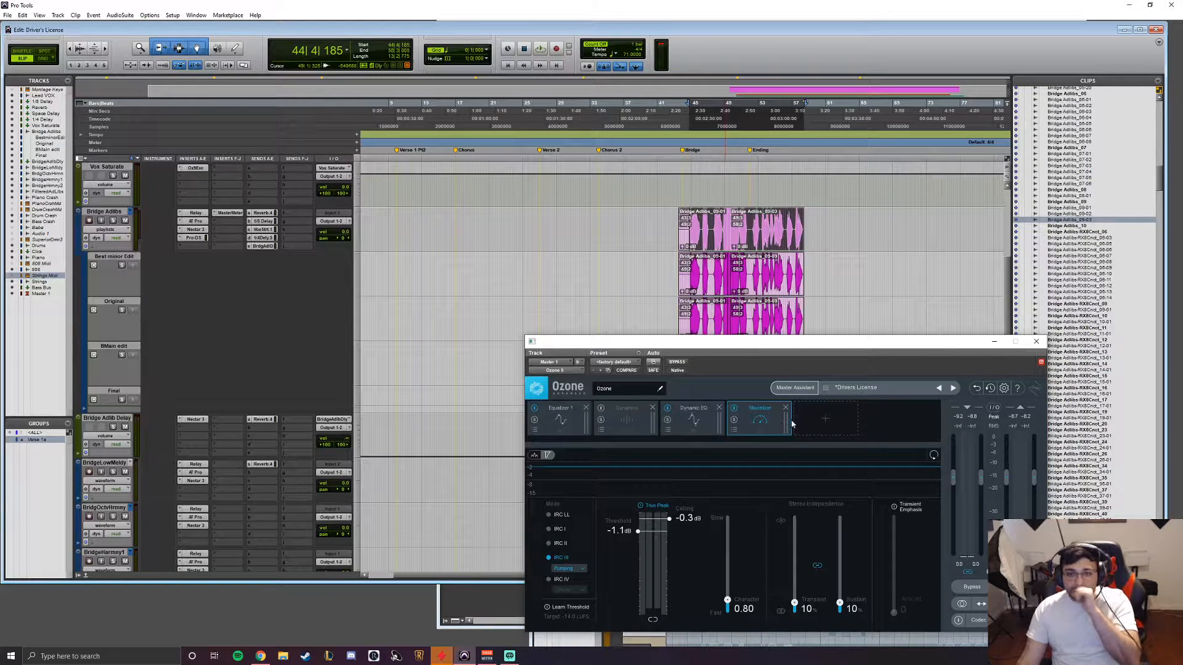
Step: Centre the Ozone window over the session and view the Master Assistant's options and the list of modules that can be added
{"action": "scroll", "coordinate": [826, 277], "scroll_direction": "up", "scroll_amount": 5}
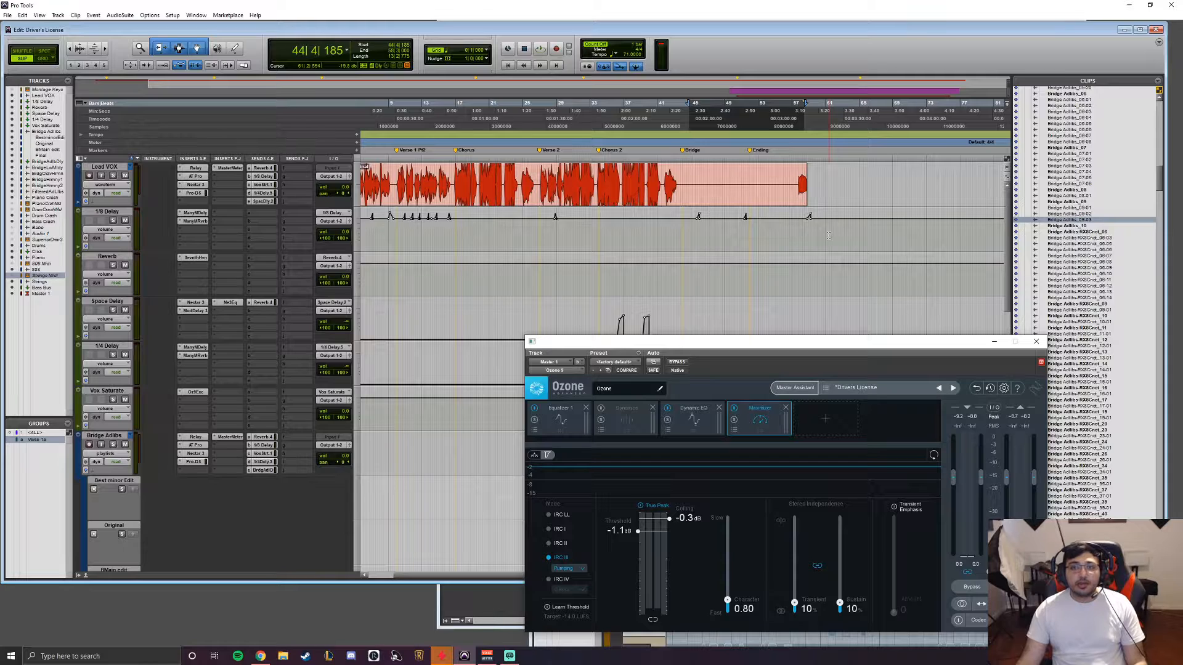
{"action": "scroll", "coordinate": [829, 235], "scroll_direction": "down", "scroll_amount": 5}
{"action": "left_click_drag", "start_coordinate": [835, 348], "coordinate": [686, 204]}
{"action": "left_click", "coordinate": [644, 243]}
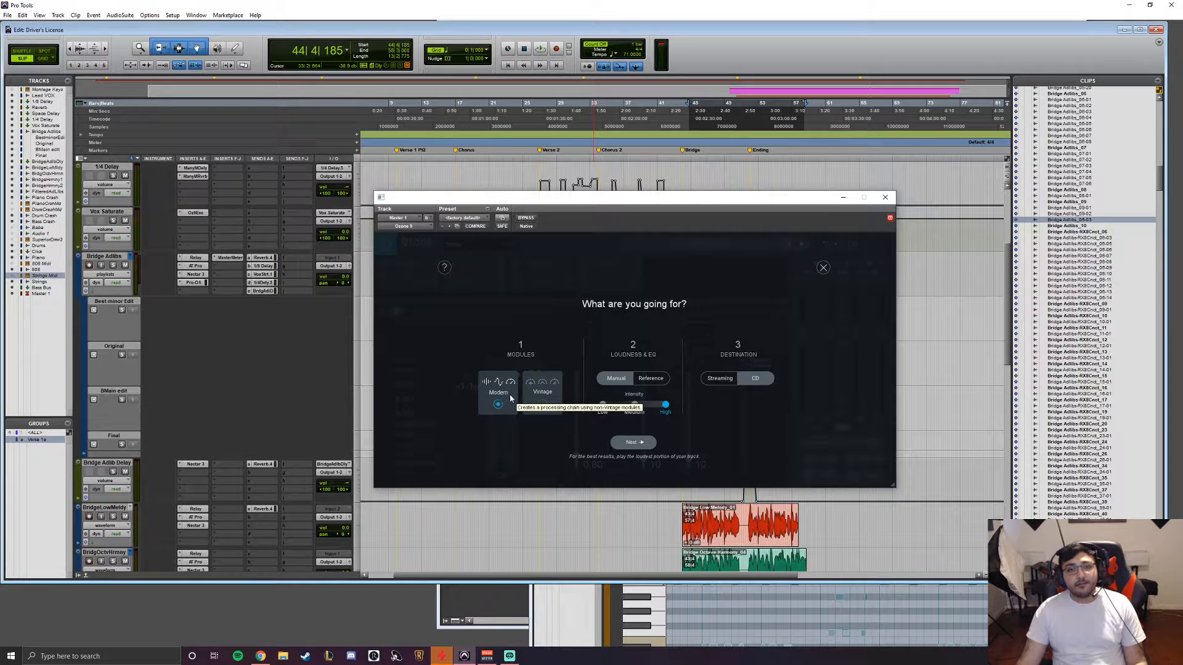
{"action": "left_click", "coordinate": [823, 268]}
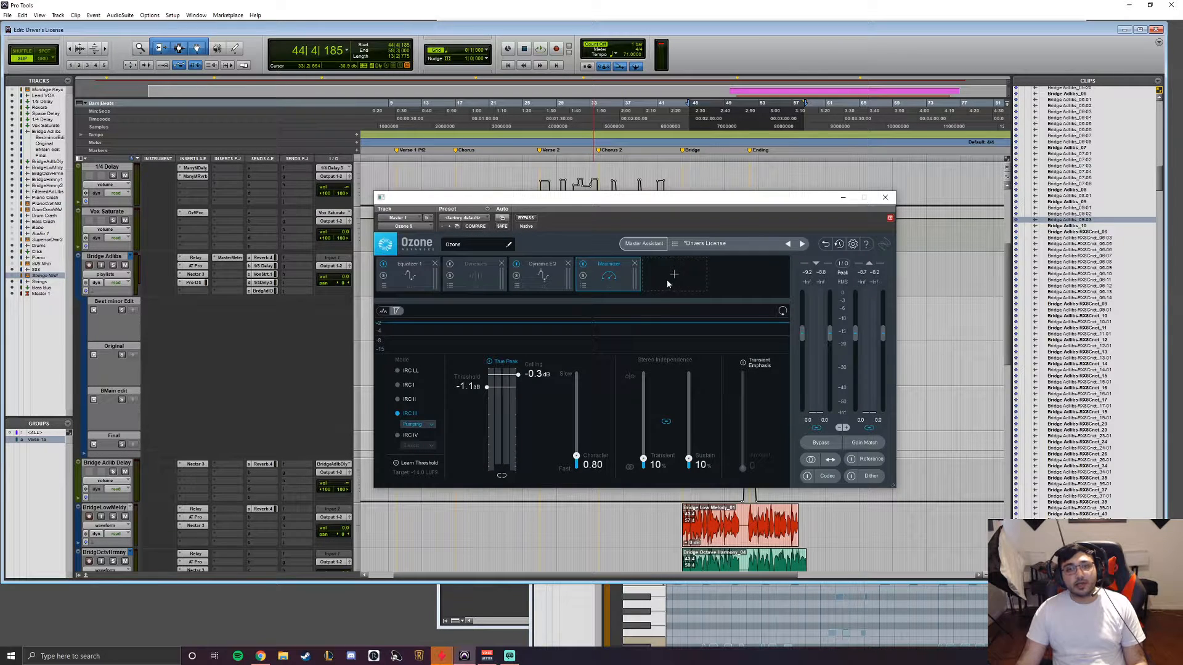
{"action": "left_click", "coordinate": [673, 276]}
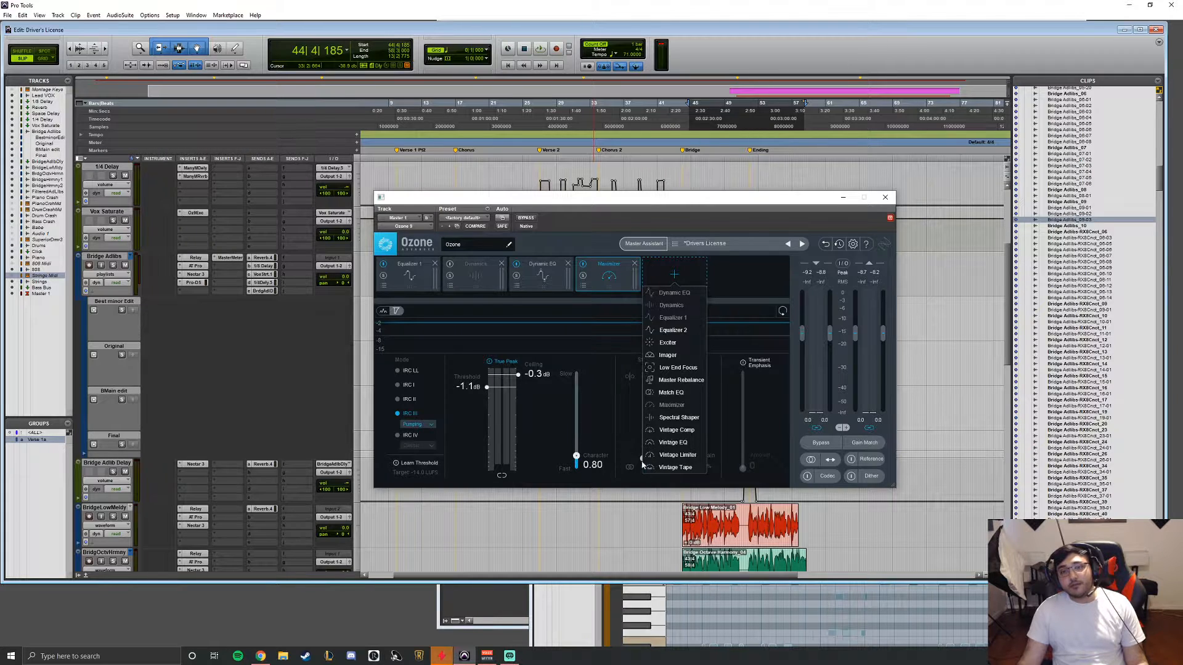
{"action": "left_click", "coordinate": [736, 275]}
Step: Explore the Master Assistant's Reference option and its track browser, restore the Manual setting and close the assistant
{"action": "left_click", "coordinate": [643, 243]}
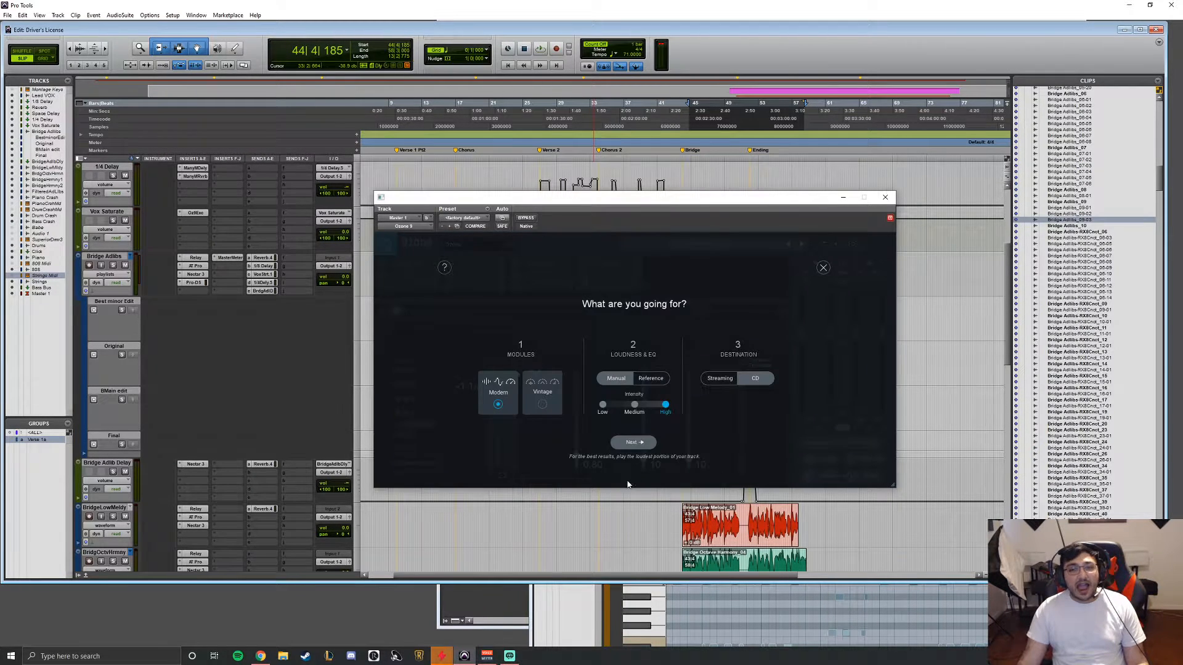
{"action": "left_click", "coordinate": [653, 379]}
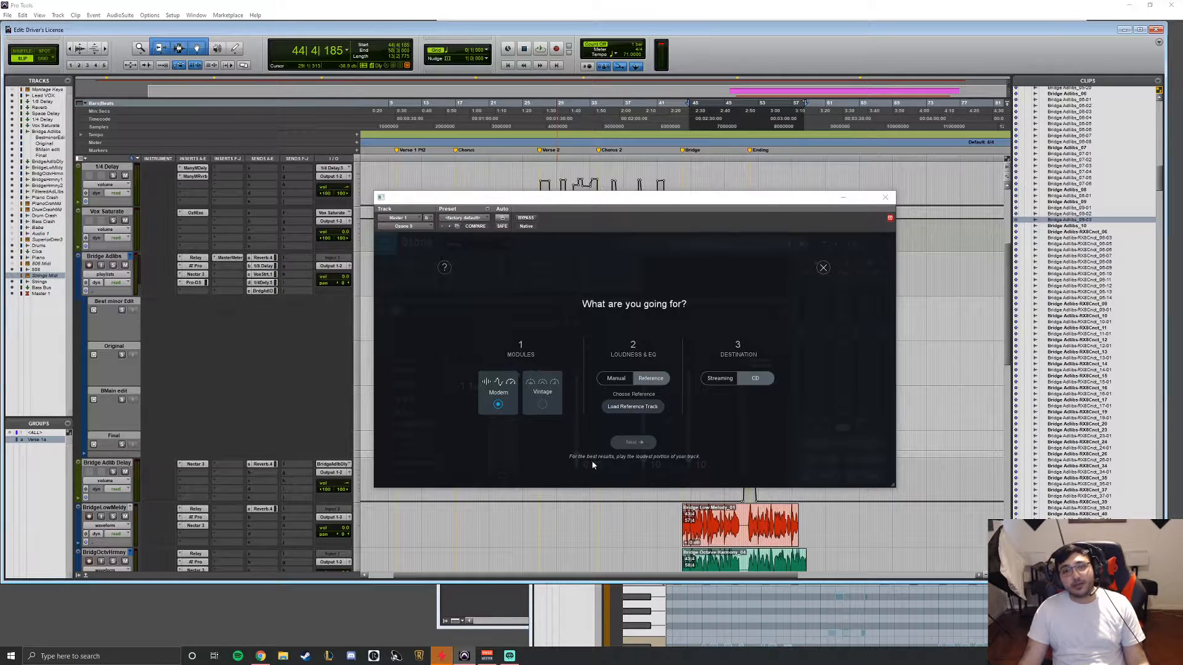
{"action": "left_click", "coordinate": [641, 407]}
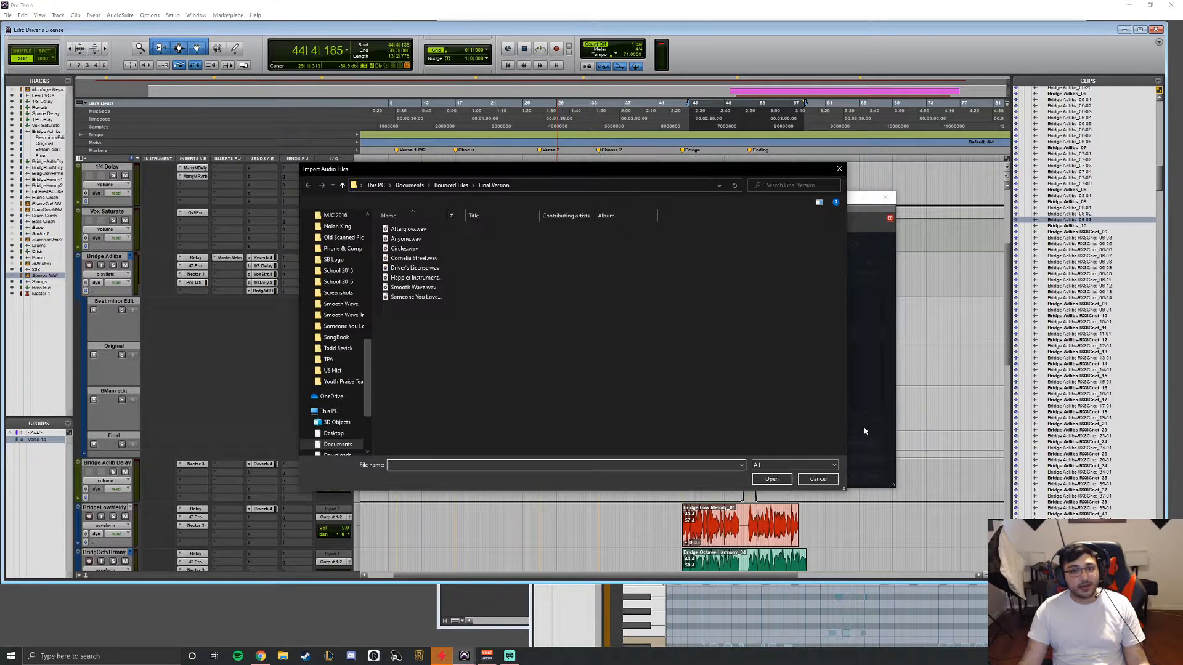
{"action": "key", "text": "alt+Tab"}
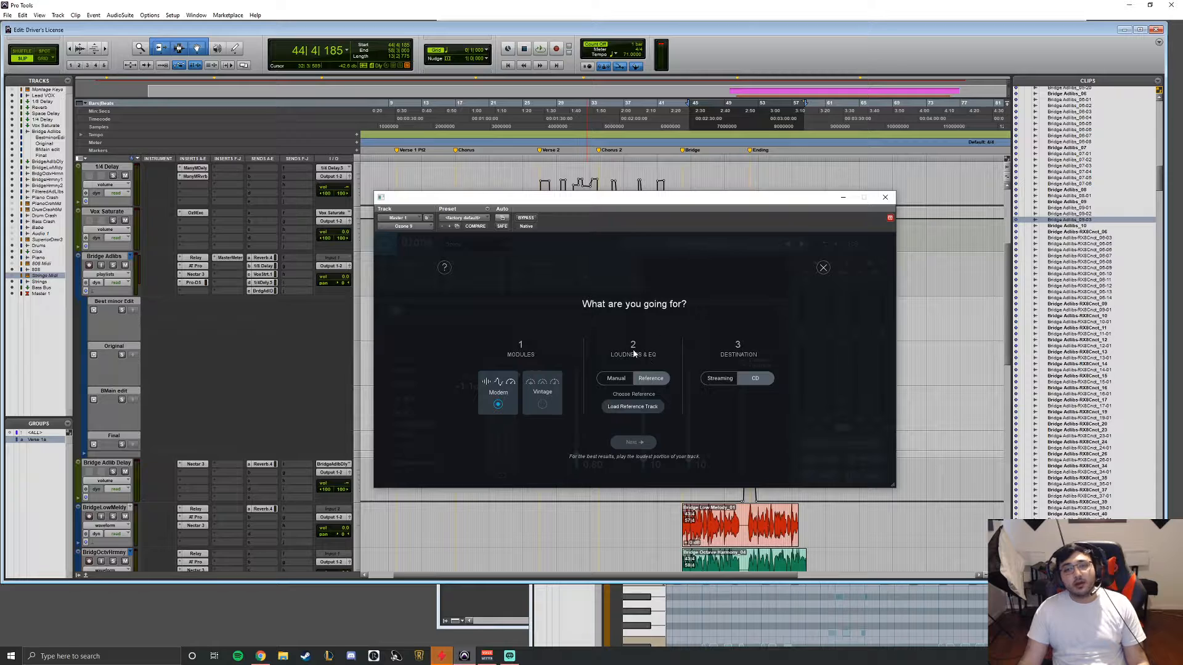
{"action": "left_click", "coordinate": [614, 378]}
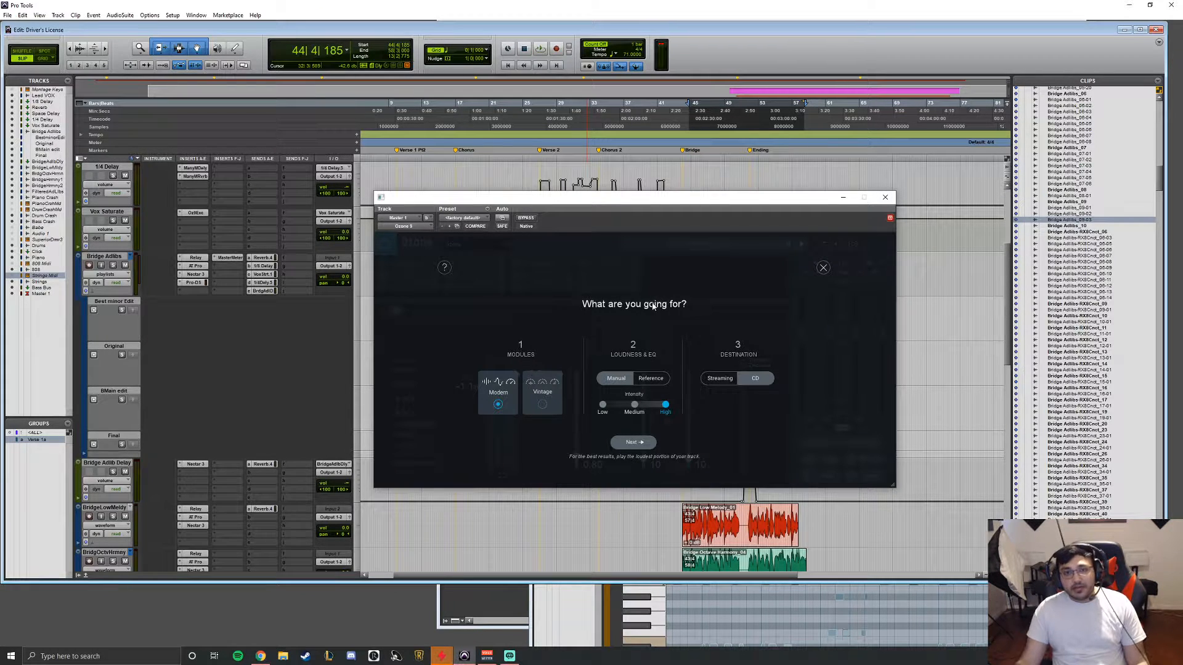
{"action": "scroll", "coordinate": [231, 271], "scroll_direction": "down", "scroll_amount": 5}
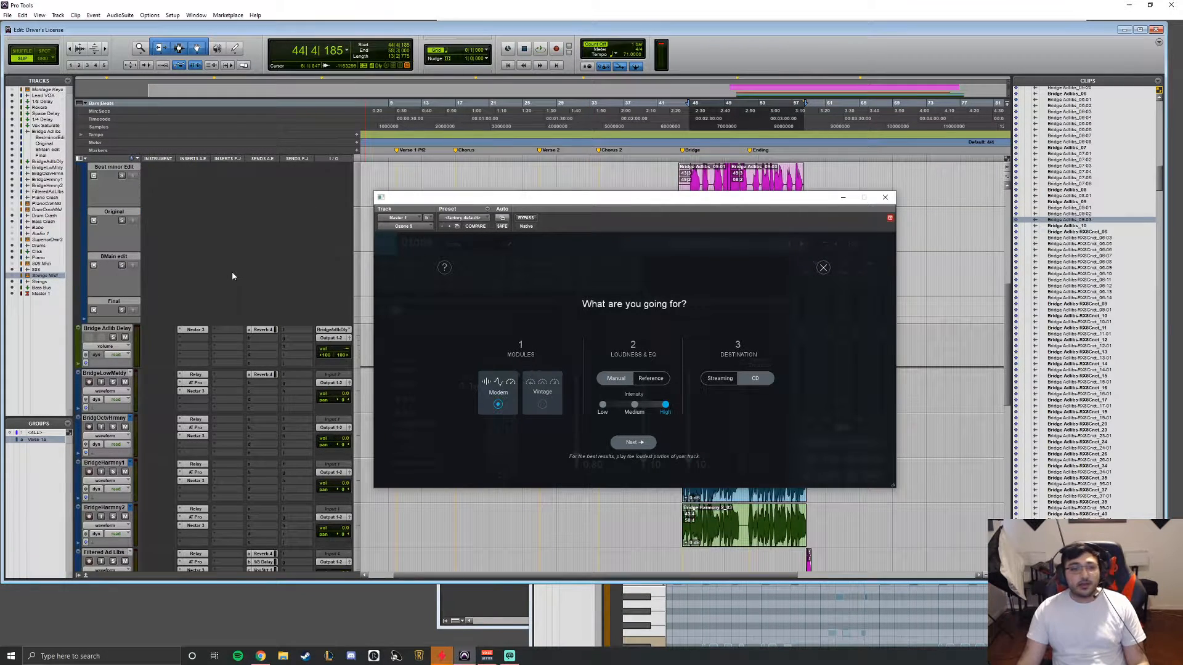
{"action": "left_click", "coordinate": [823, 268]}
Step: Insert the stereo Insight 2 multichannel plug-in in the first empty slot of Master 1's second insert column
{"action": "scroll", "coordinate": [223, 387], "scroll_direction": "down", "scroll_amount": 3}
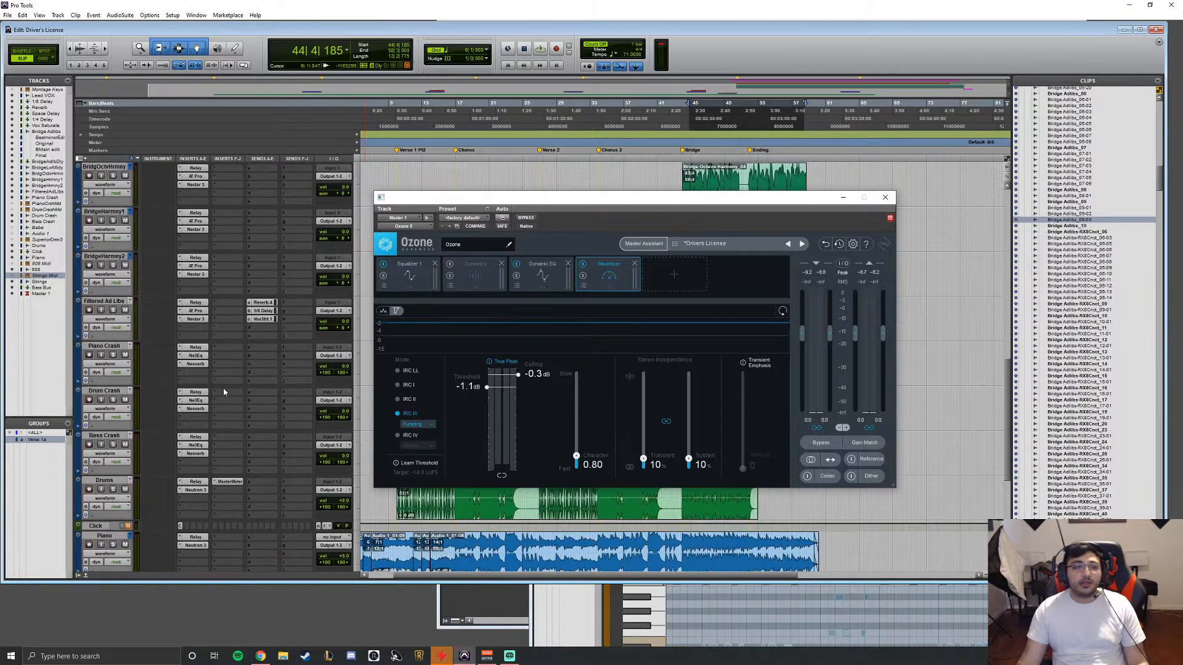
{"action": "scroll", "coordinate": [224, 369], "scroll_direction": "down", "scroll_amount": 8}
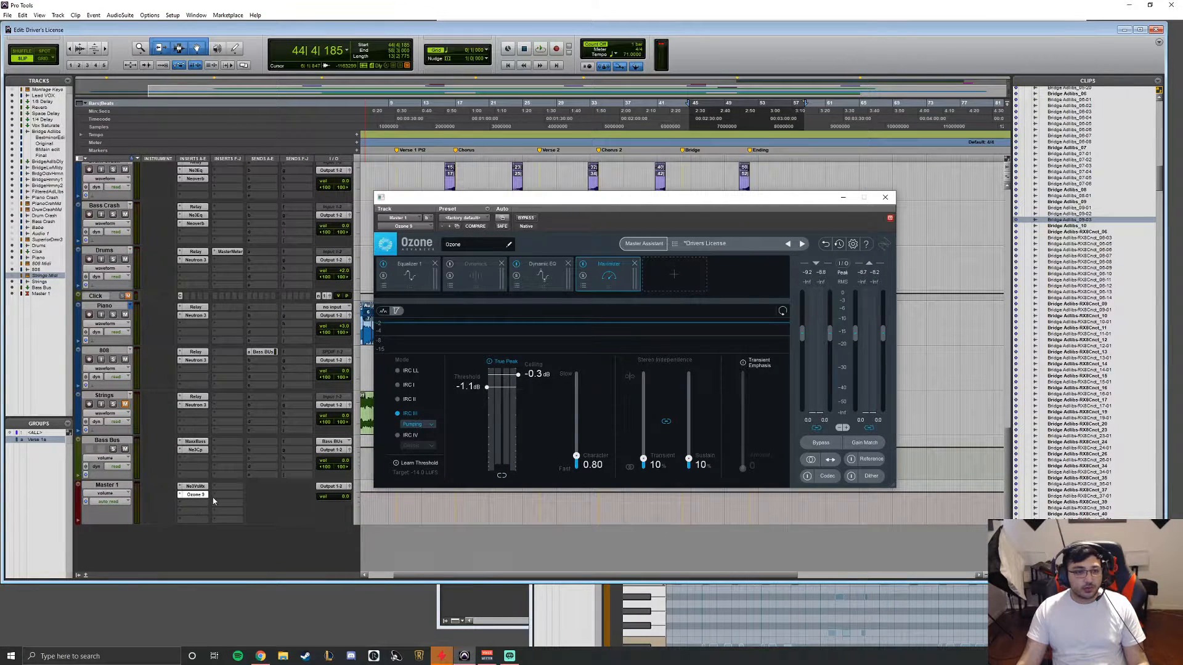
{"action": "left_click", "coordinate": [233, 489]}
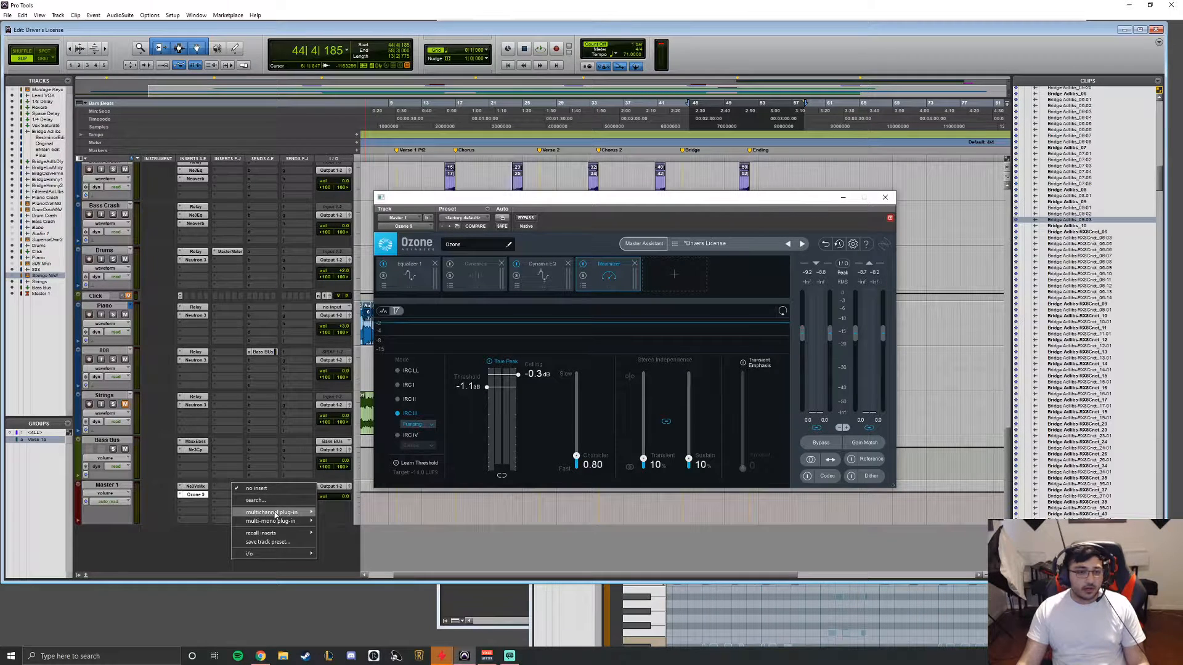
{"action": "mouse_move", "coordinate": [276, 513]}
{"action": "mouse_move", "coordinate": [344, 501]}
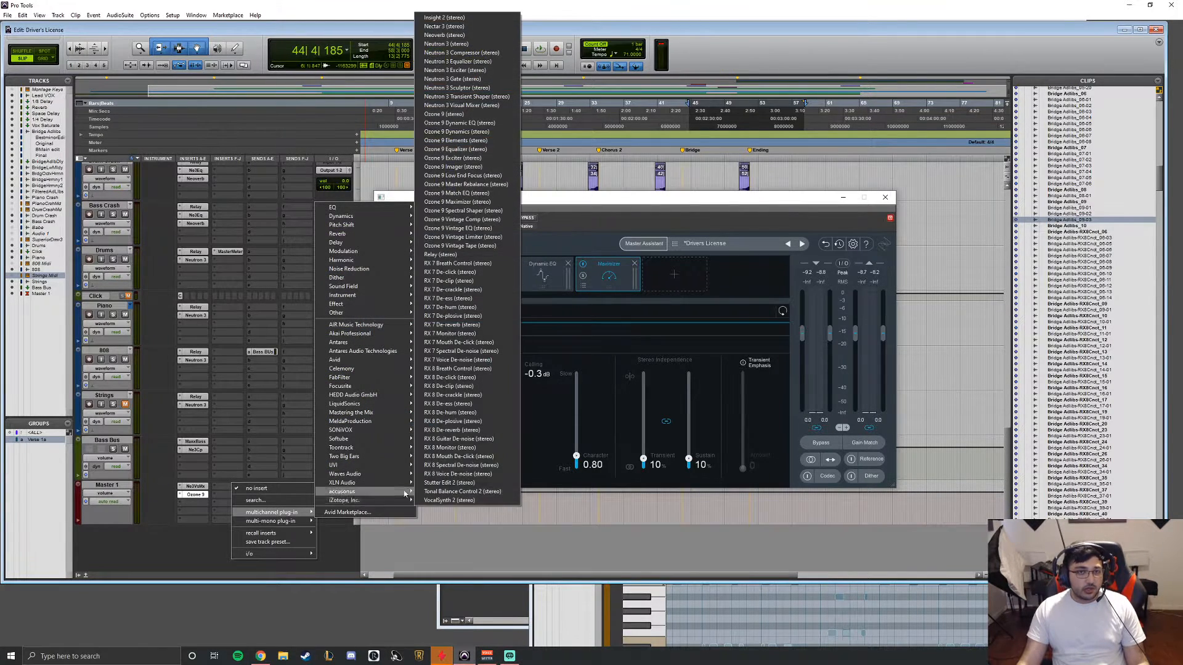
{"action": "left_click", "coordinate": [477, 19]}
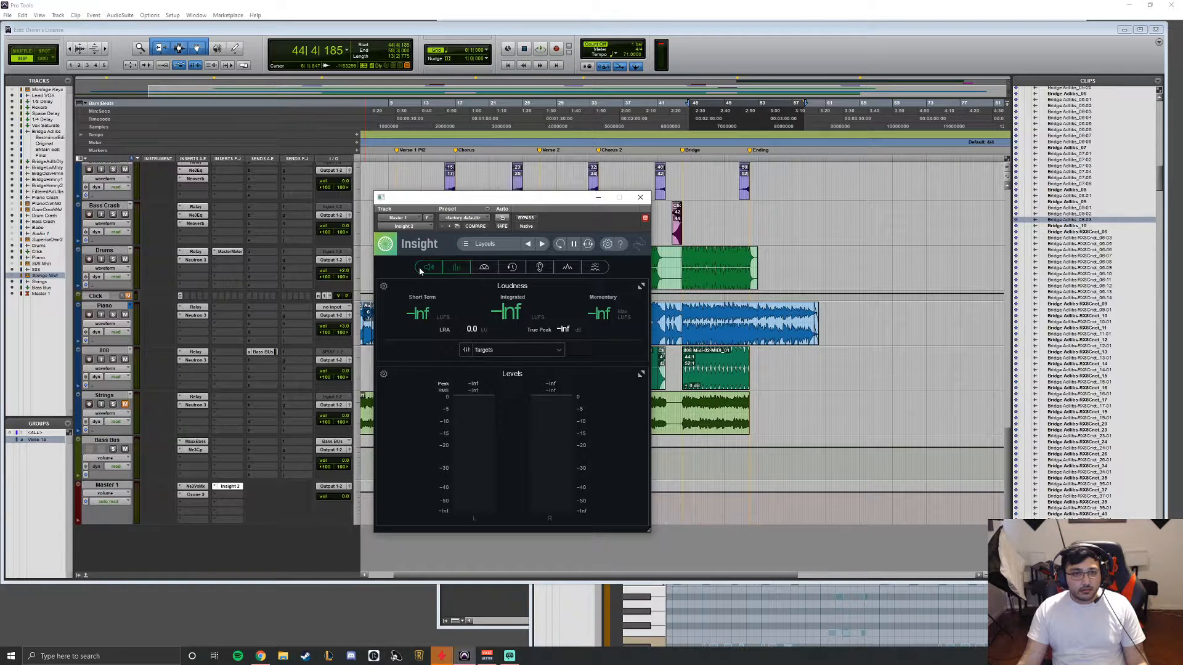
Step: Browse Insight's layout presets and load a Simple Loudness Meter layout from the Loudness Metering group
{"action": "left_click", "coordinate": [508, 245]}
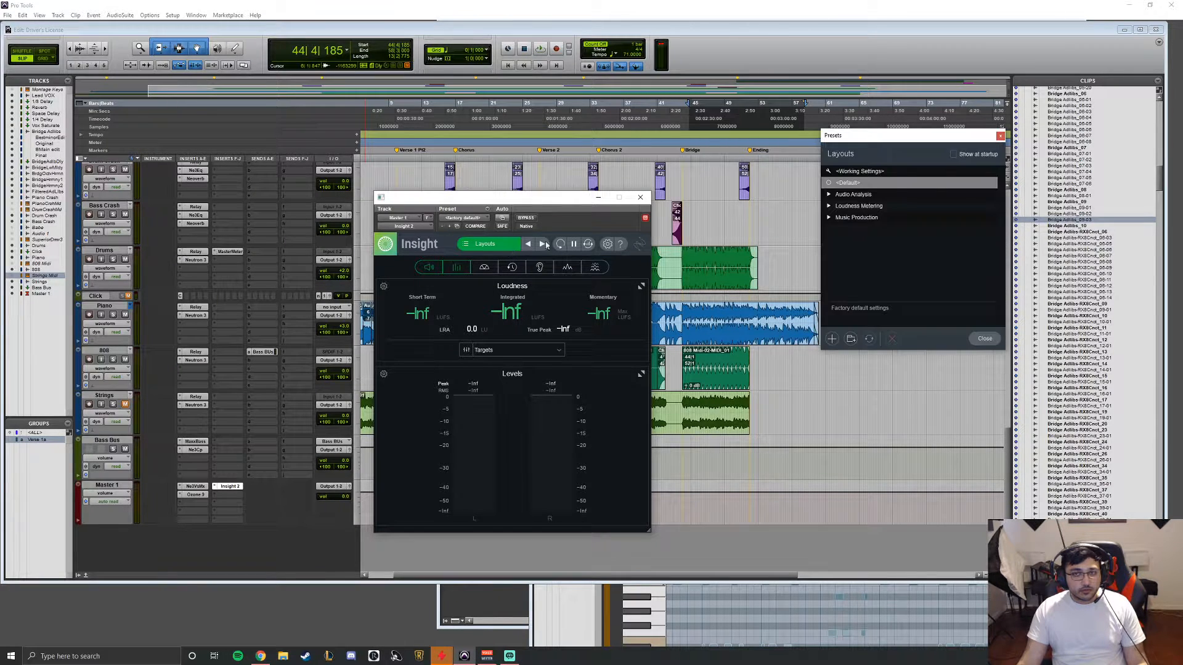
{"action": "left_click", "coordinate": [829, 194]}
{"action": "scroll", "coordinate": [856, 212], "scroll_direction": "down", "scroll_amount": 2}
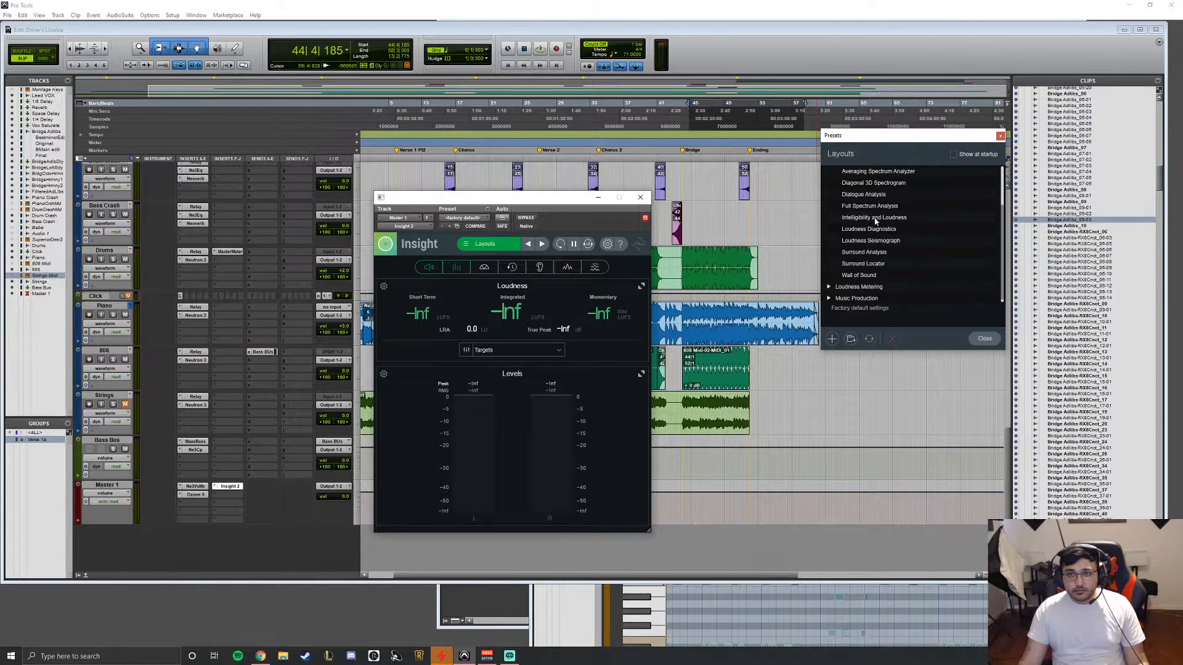
{"action": "scroll", "coordinate": [890, 235], "scroll_direction": "up", "scroll_amount": 1}
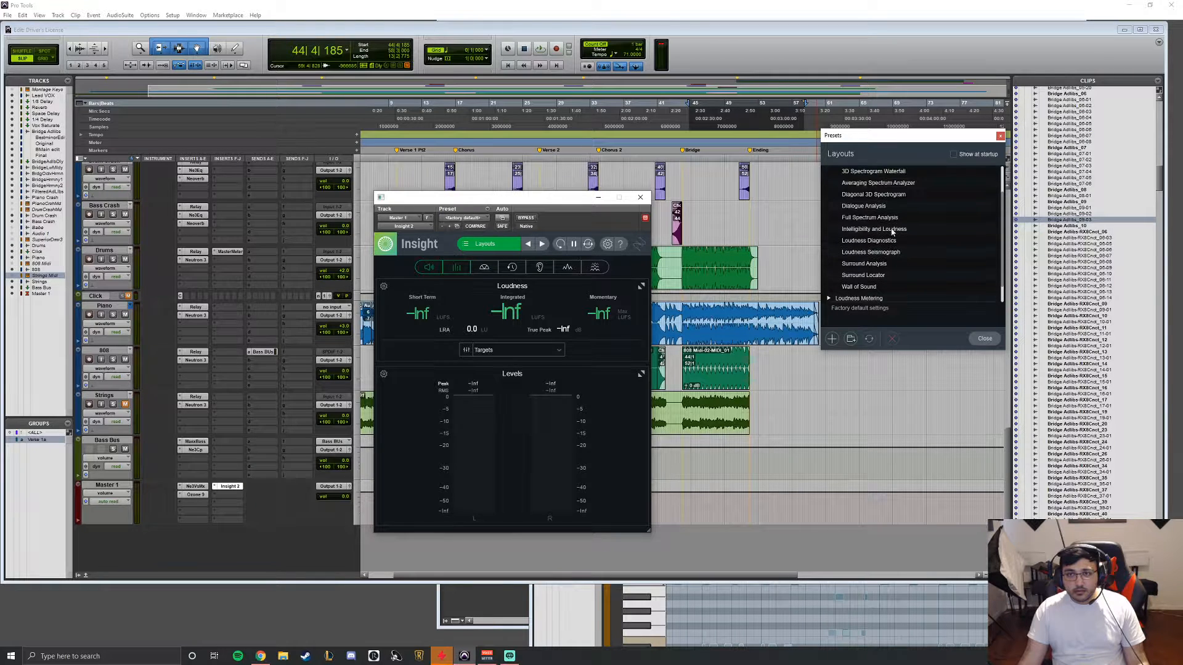
{"action": "scroll", "coordinate": [891, 232], "scroll_direction": "up", "scroll_amount": 1}
{"action": "left_click", "coordinate": [829, 172]}
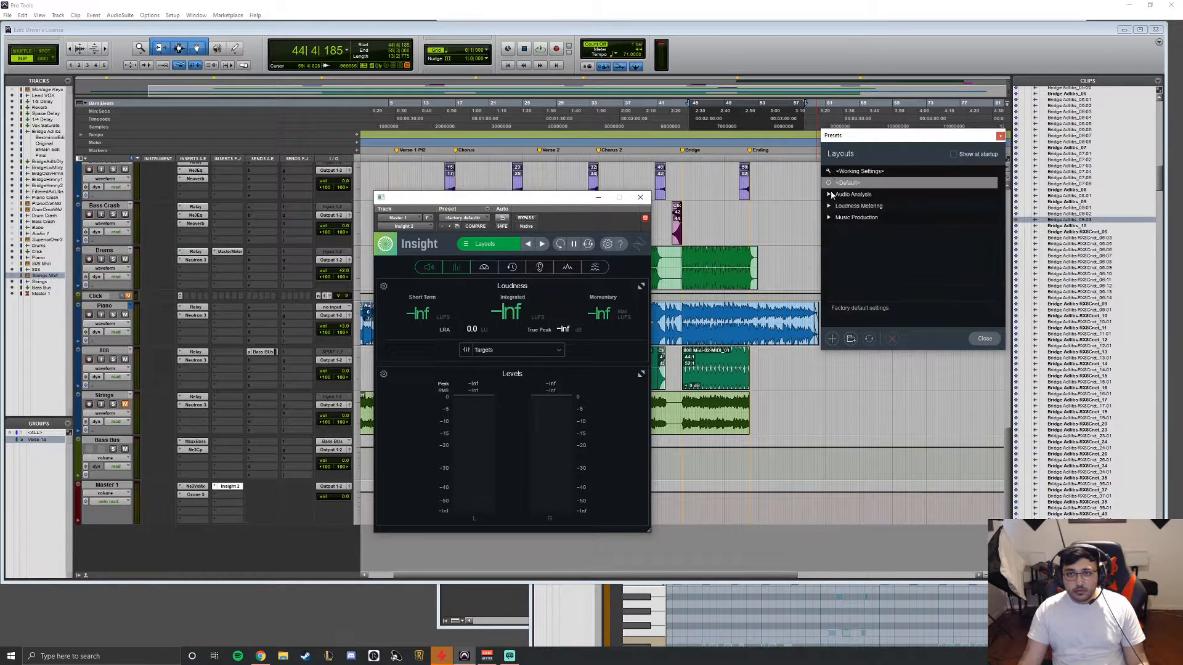
{"action": "left_click", "coordinate": [828, 206]}
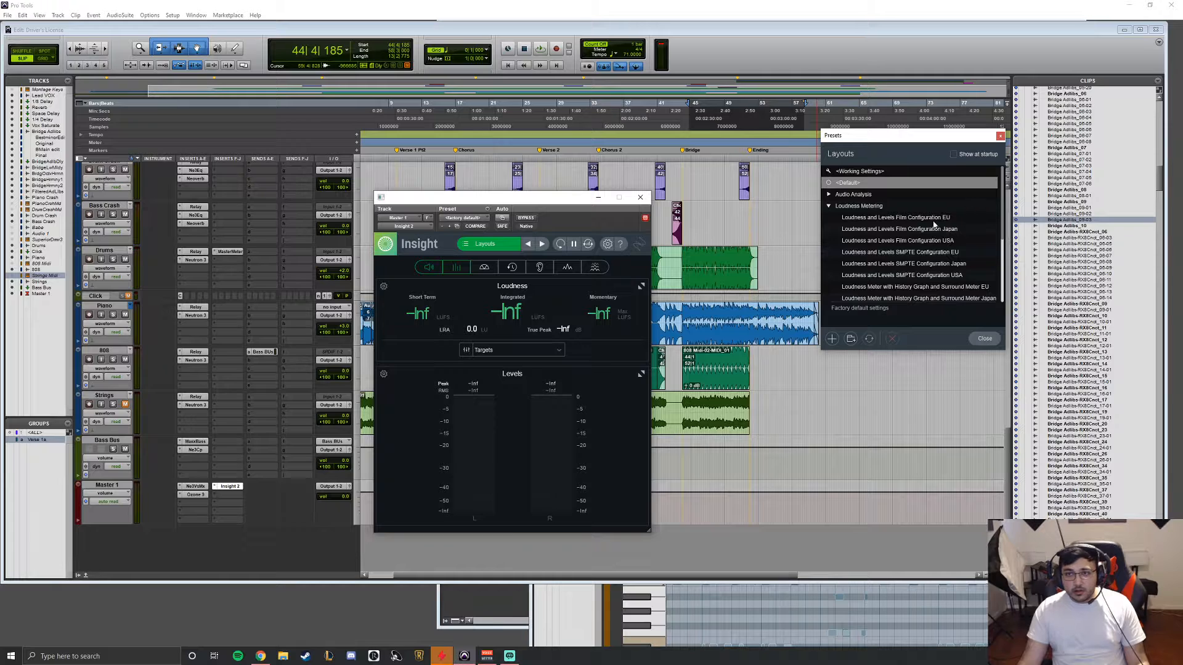
{"action": "scroll", "coordinate": [924, 228], "scroll_direction": "down", "scroll_amount": 2}
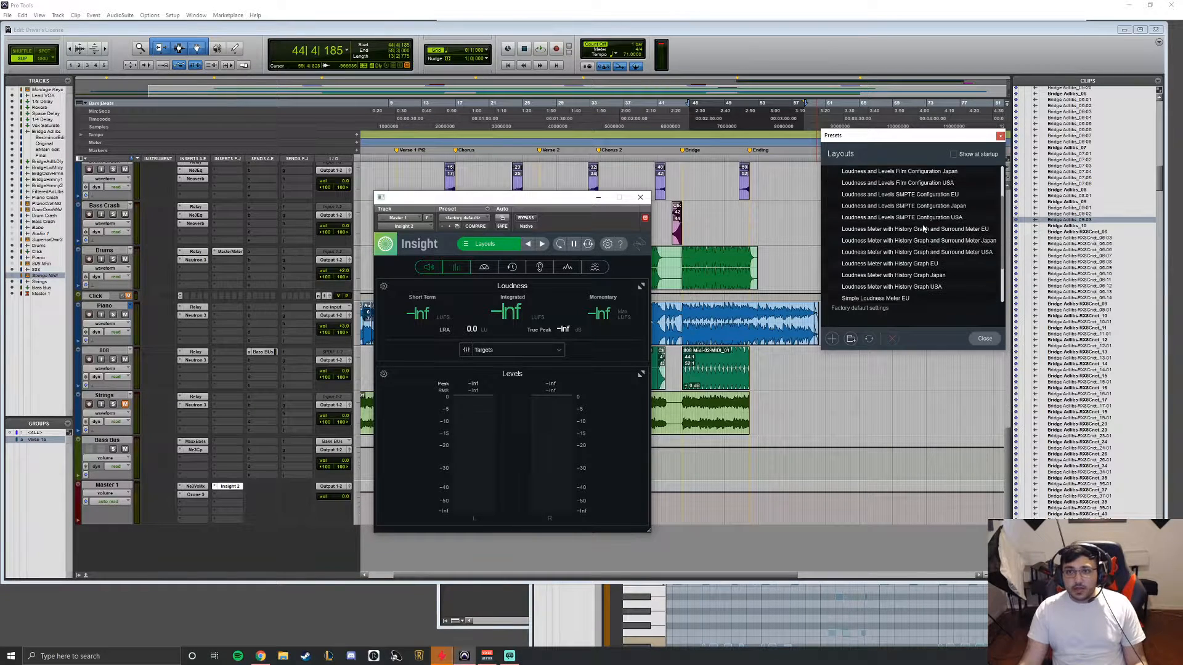
{"action": "scroll", "coordinate": [924, 229], "scroll_direction": "down", "scroll_amount": 1}
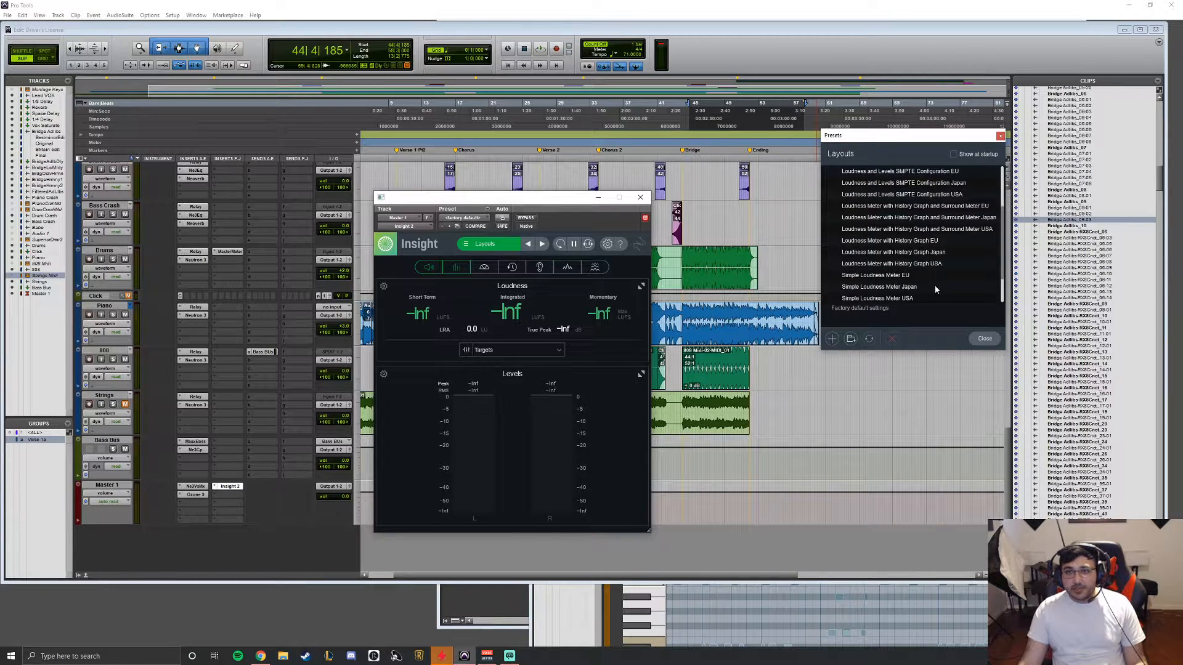
{"action": "double_click", "coordinate": [900, 266]}
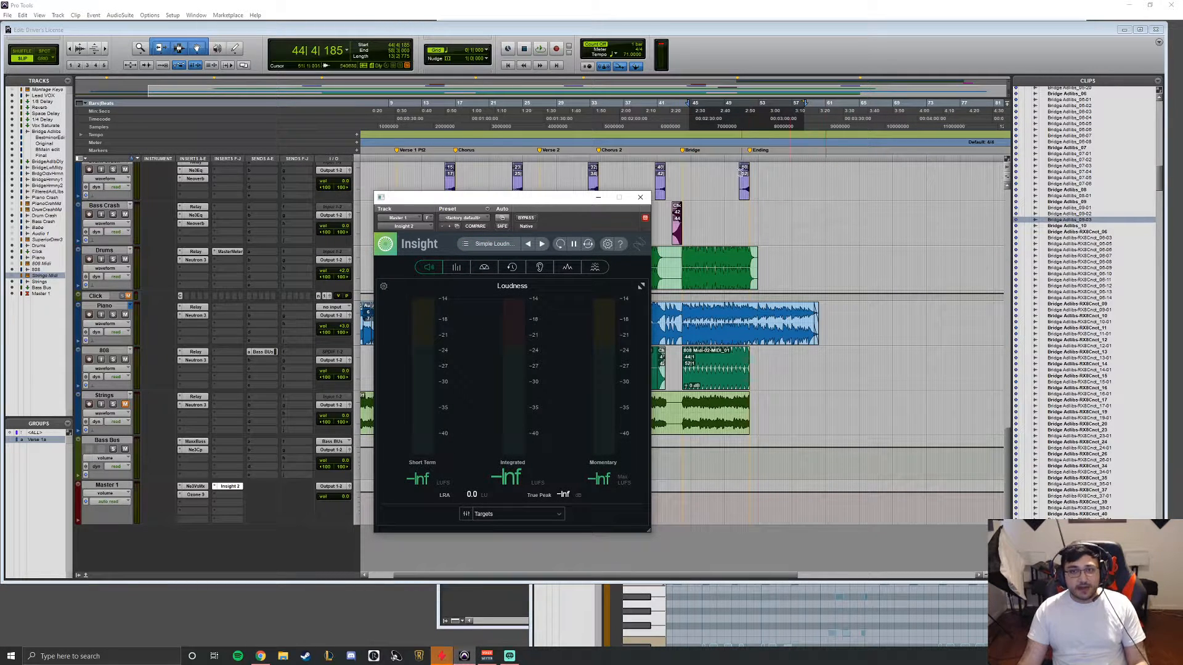
Step: Play the bridge from bar 44 to meter its loudness, then check the available loudness targets without choosing one
{"action": "key", "text": "space"}
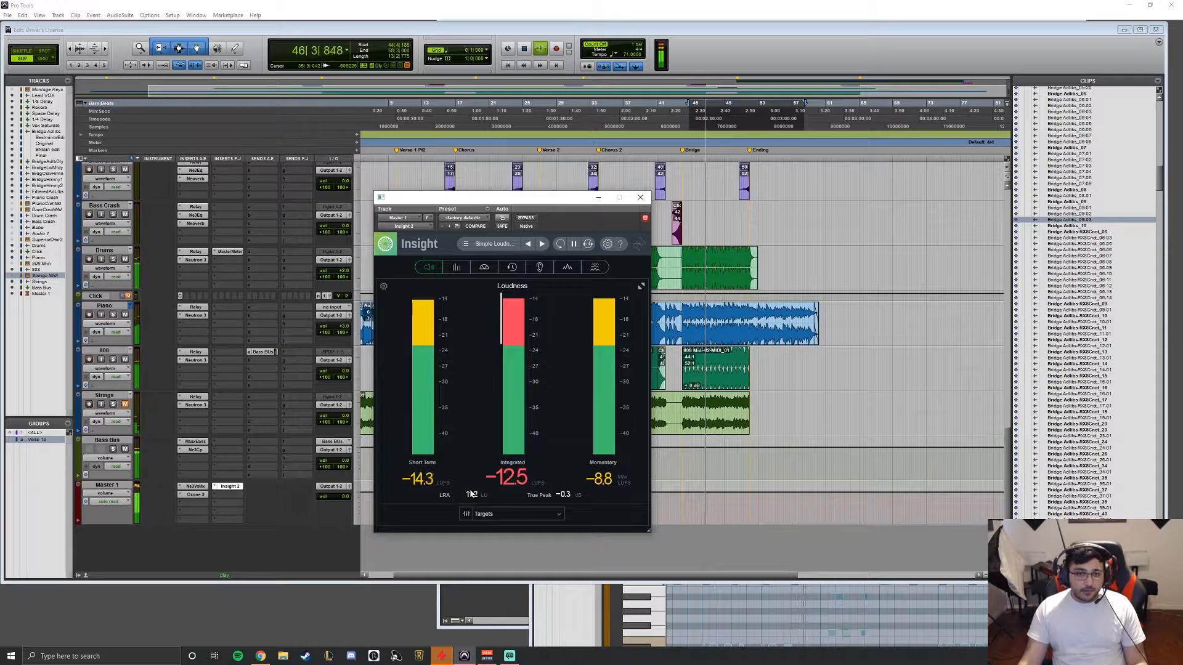
{"action": "key", "text": "space"}
{"action": "left_click", "coordinate": [508, 516]}
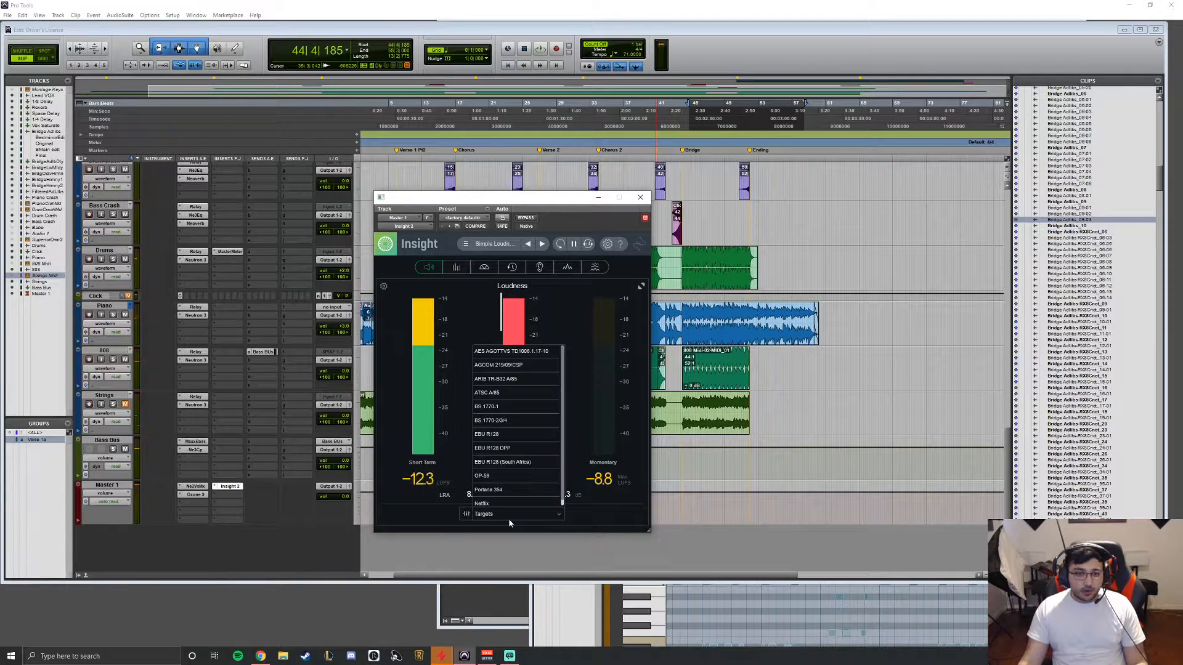
{"action": "scroll", "coordinate": [526, 481], "scroll_direction": "down", "scroll_amount": 1}
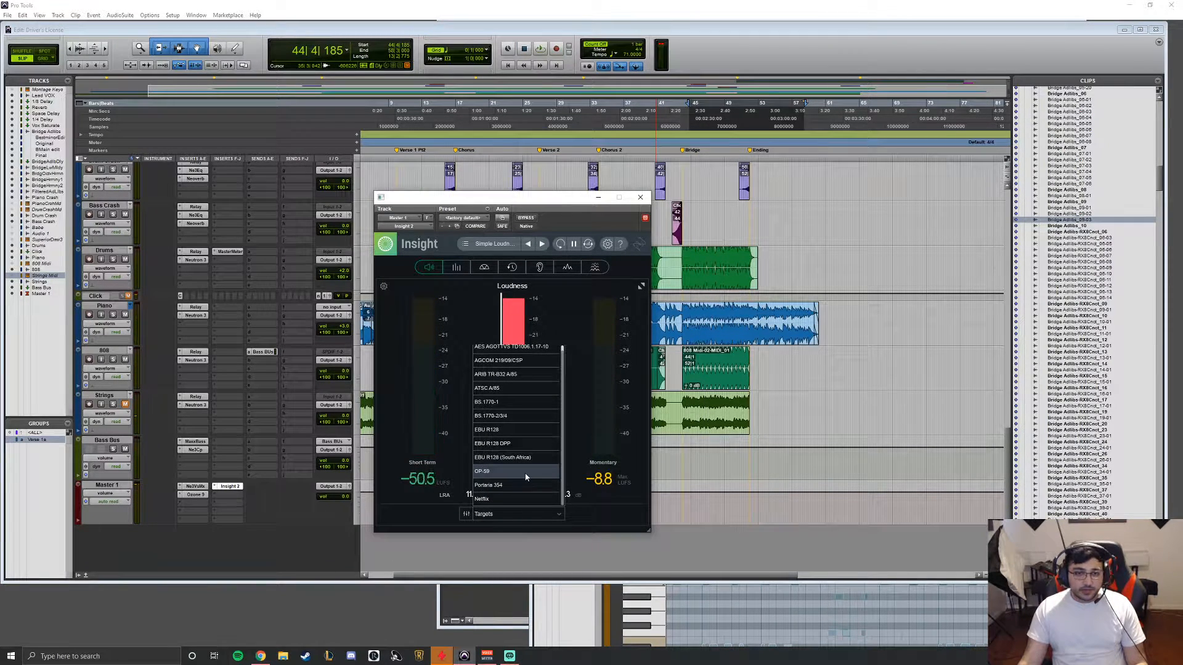
{"action": "left_click", "coordinate": [610, 490]}
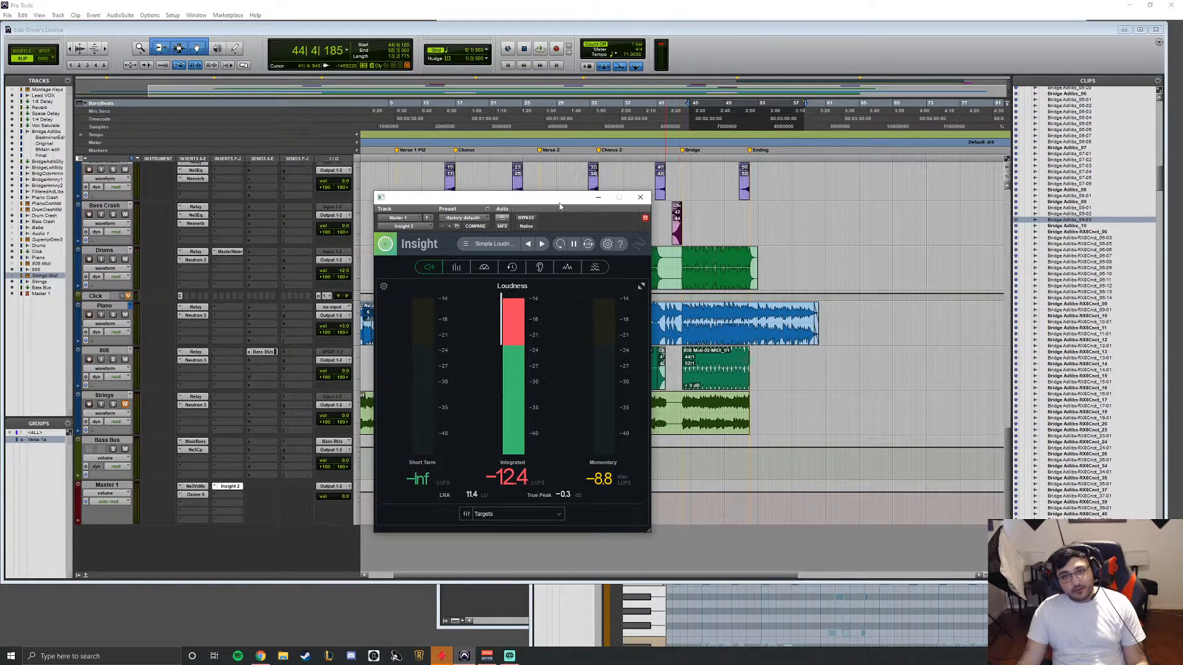
Step: Move the Insight window clear of the clips and review the session's tracks from Lead VOX down to Master 1
{"action": "left_click_drag", "start_coordinate": [561, 205], "coordinate": [1045, 223]}
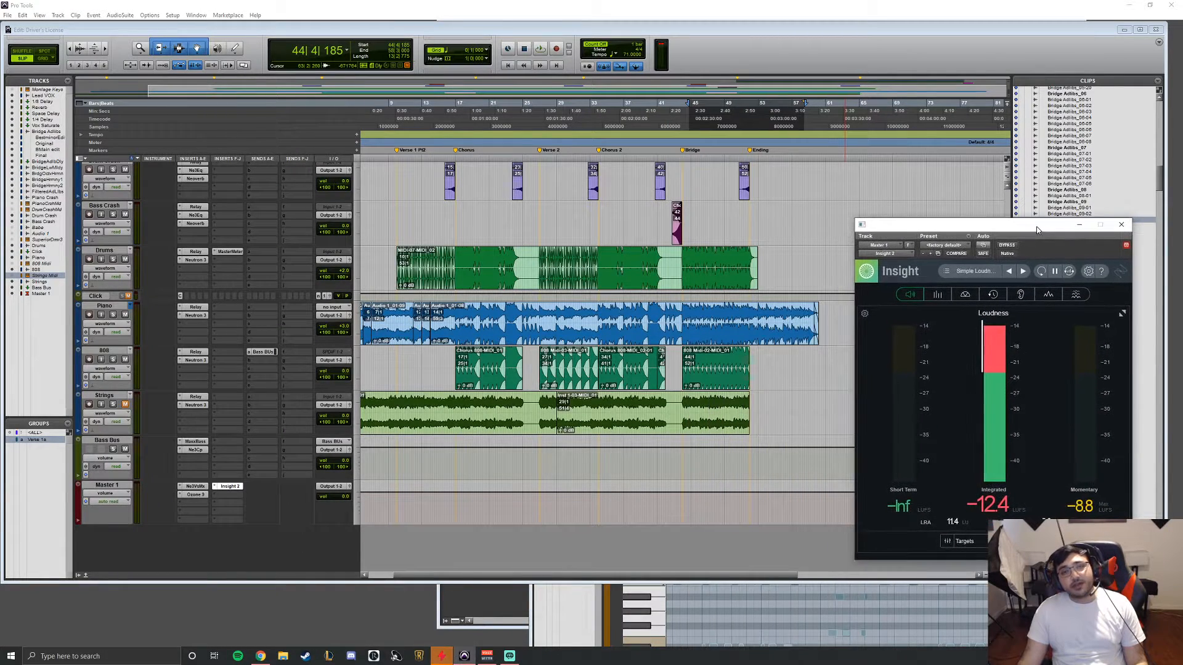
{"action": "scroll", "coordinate": [825, 250], "scroll_direction": "up", "scroll_amount": 3}
{"action": "scroll", "coordinate": [824, 250], "scroll_direction": "up", "scroll_amount": 4}
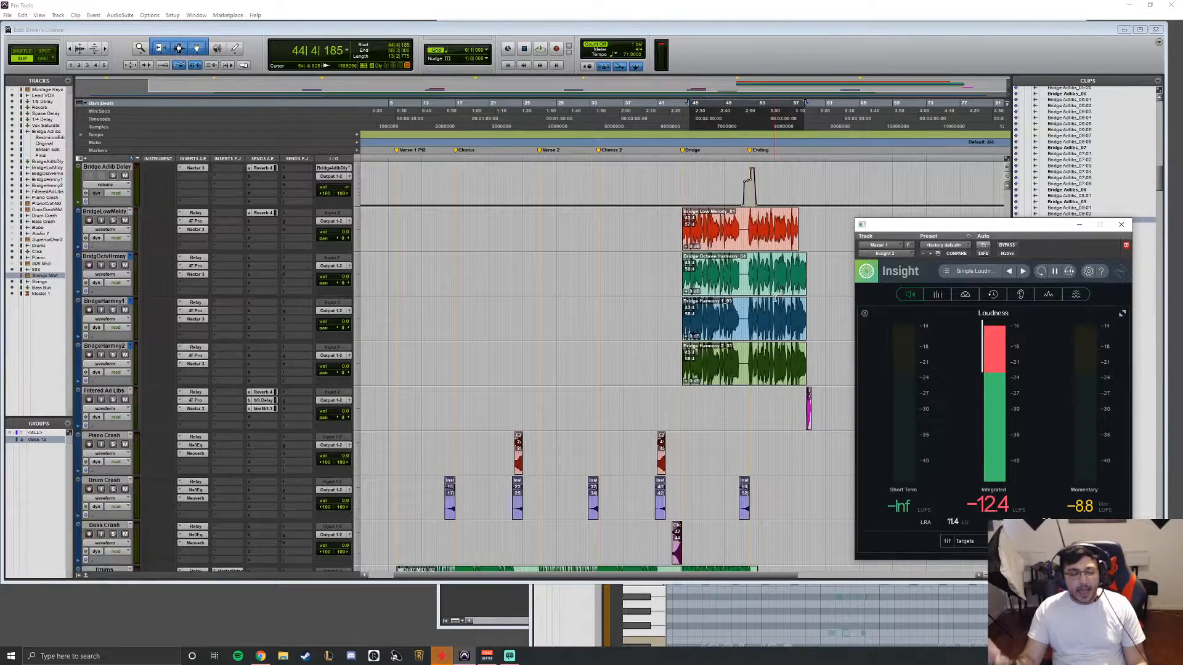
{"action": "scroll", "coordinate": [775, 299], "scroll_direction": "up", "scroll_amount": 8}
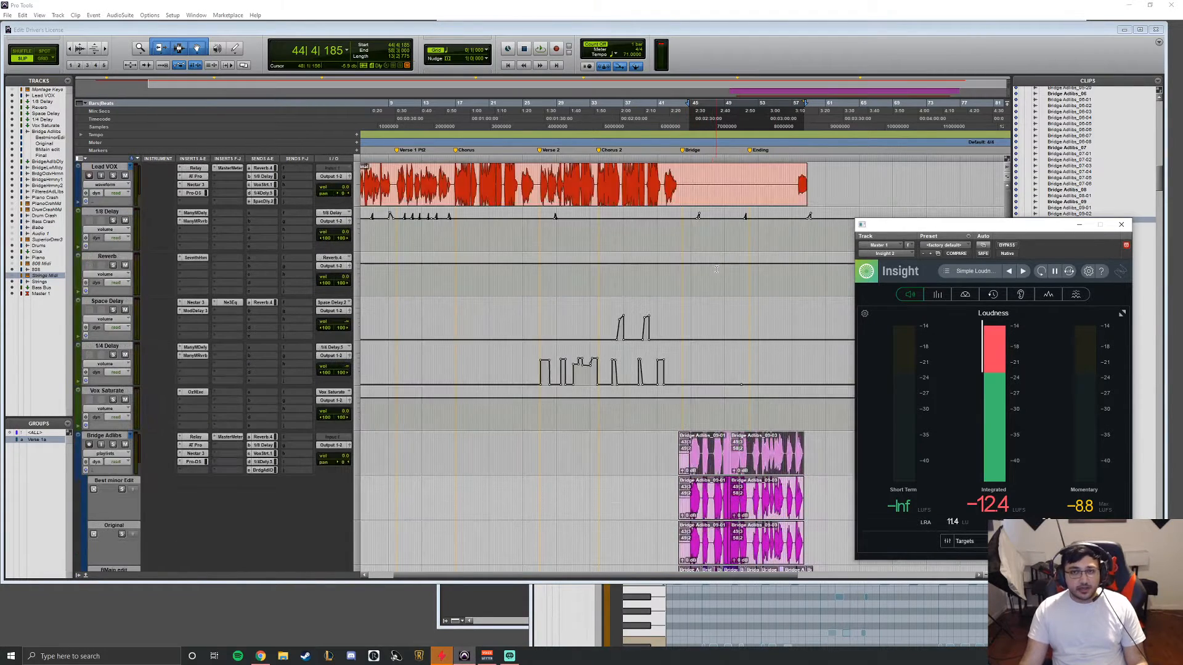
{"action": "scroll", "coordinate": [729, 253], "scroll_direction": "down", "scroll_amount": 3}
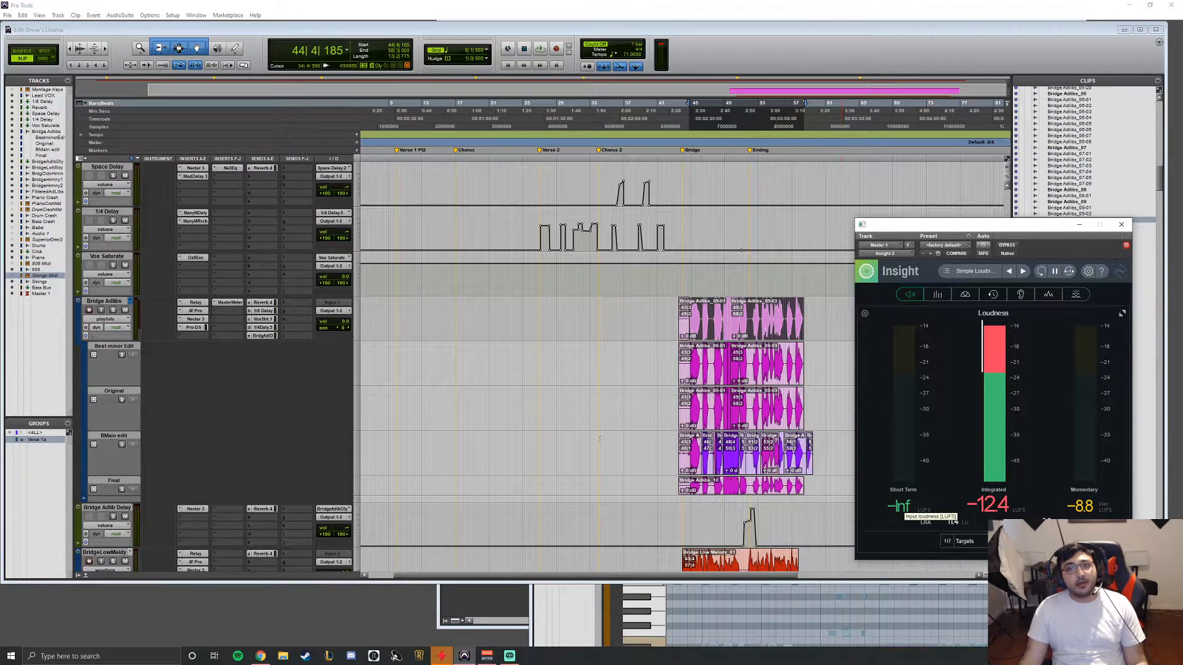
{"action": "scroll", "coordinate": [721, 302], "scroll_direction": "up", "scroll_amount": 3}
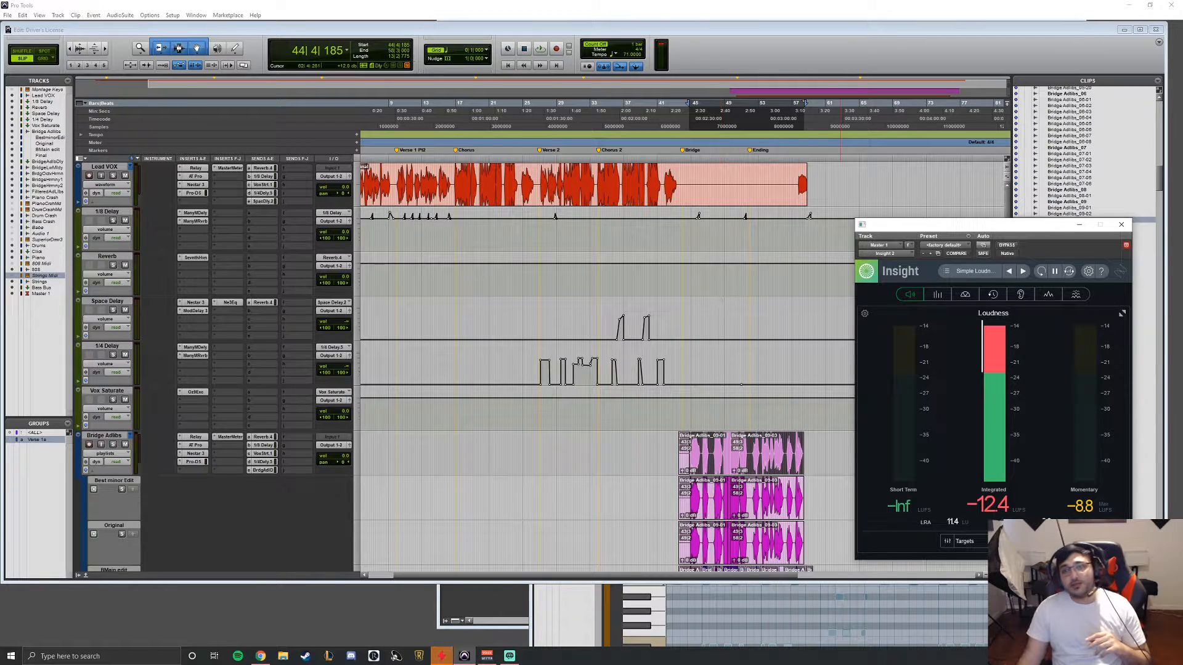
{"action": "scroll", "coordinate": [239, 279], "scroll_direction": "down", "scroll_amount": 15}
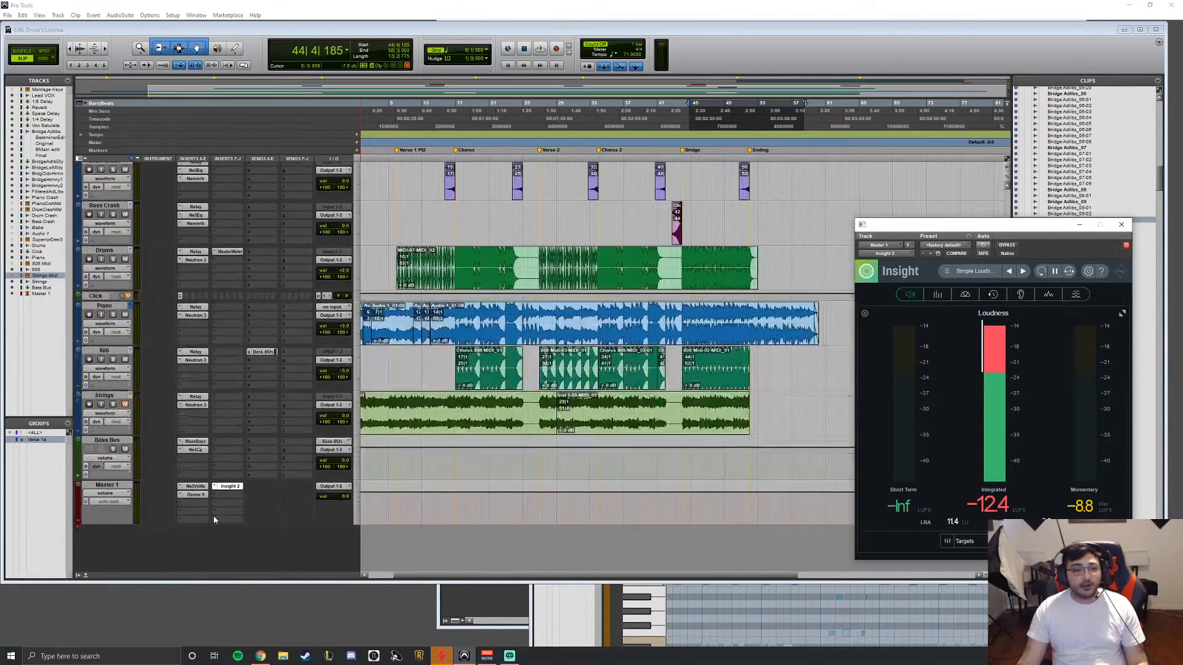
Step: Open Ozone 9 on Master 1, bring its whole window into view and start the Master Assistant
{"action": "left_click", "coordinate": [192, 496]}
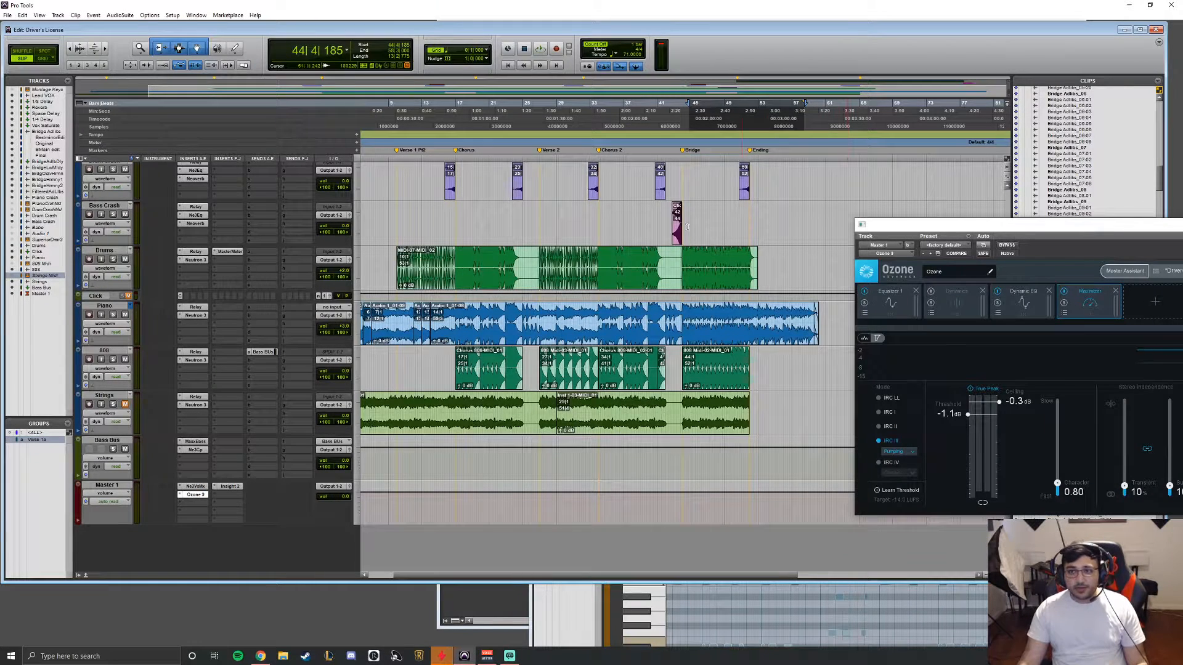
{"action": "left_click_drag", "start_coordinate": [999, 225], "coordinate": [542, 220]}
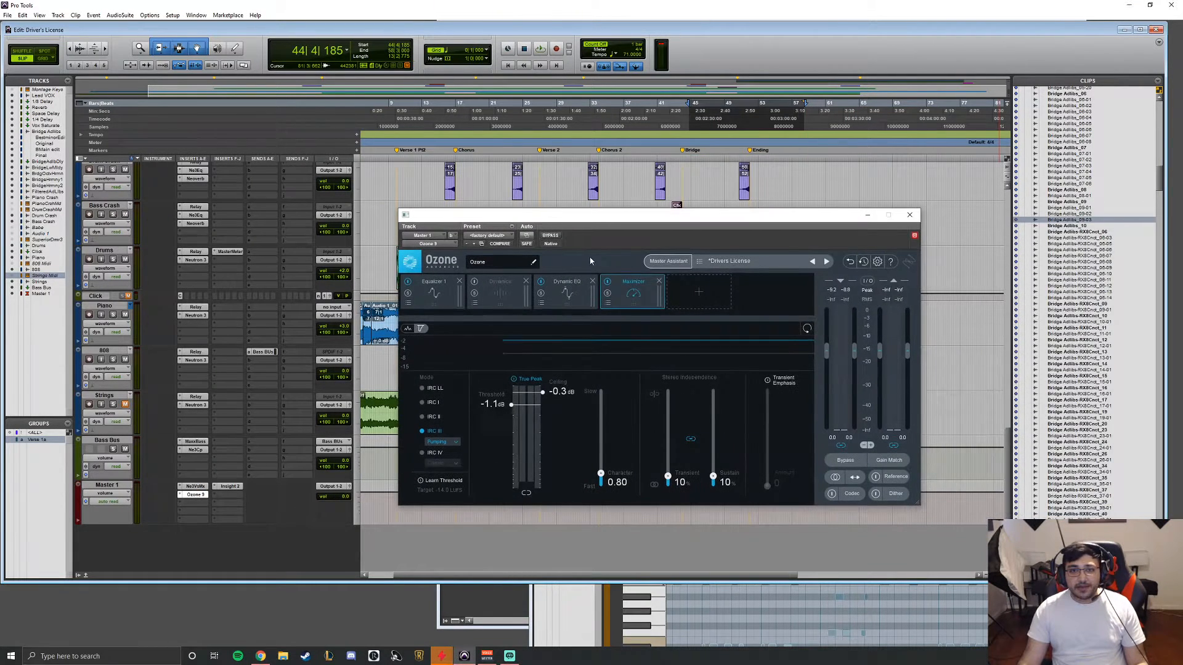
{"action": "left_click", "coordinate": [667, 265]}
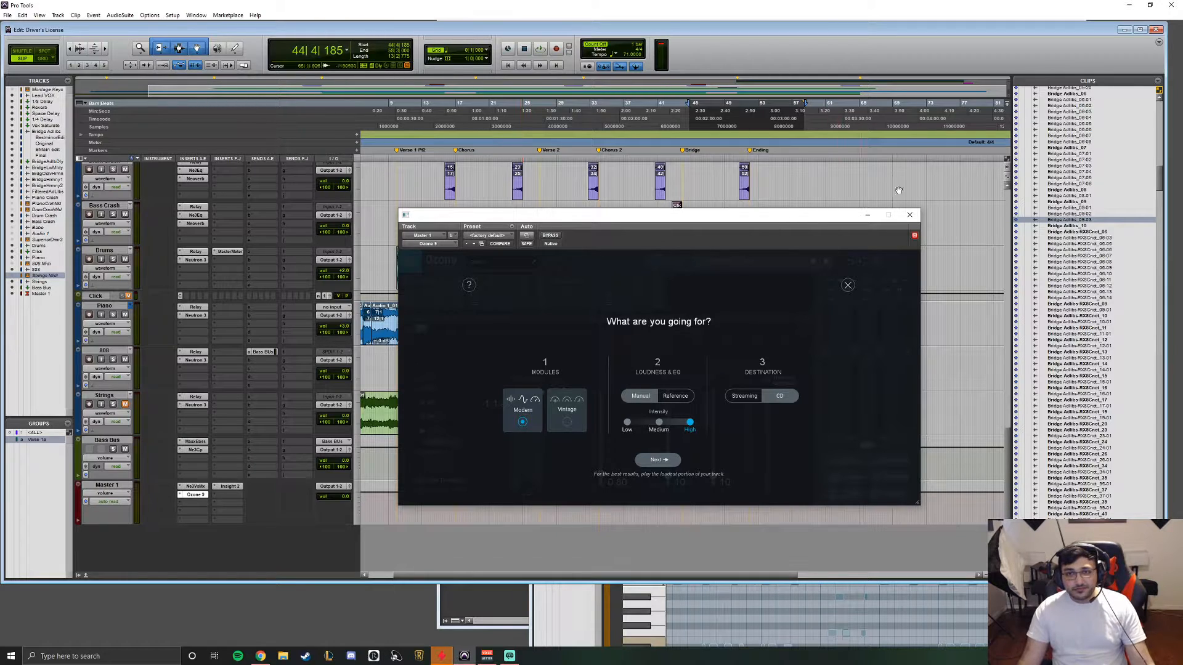
Step: Move the Ozone window off the bridge vocals and select the Bridge Low Melody_01 clip as the playback range
{"action": "scroll", "coordinate": [825, 184], "scroll_direction": "up", "scroll_amount": 5}
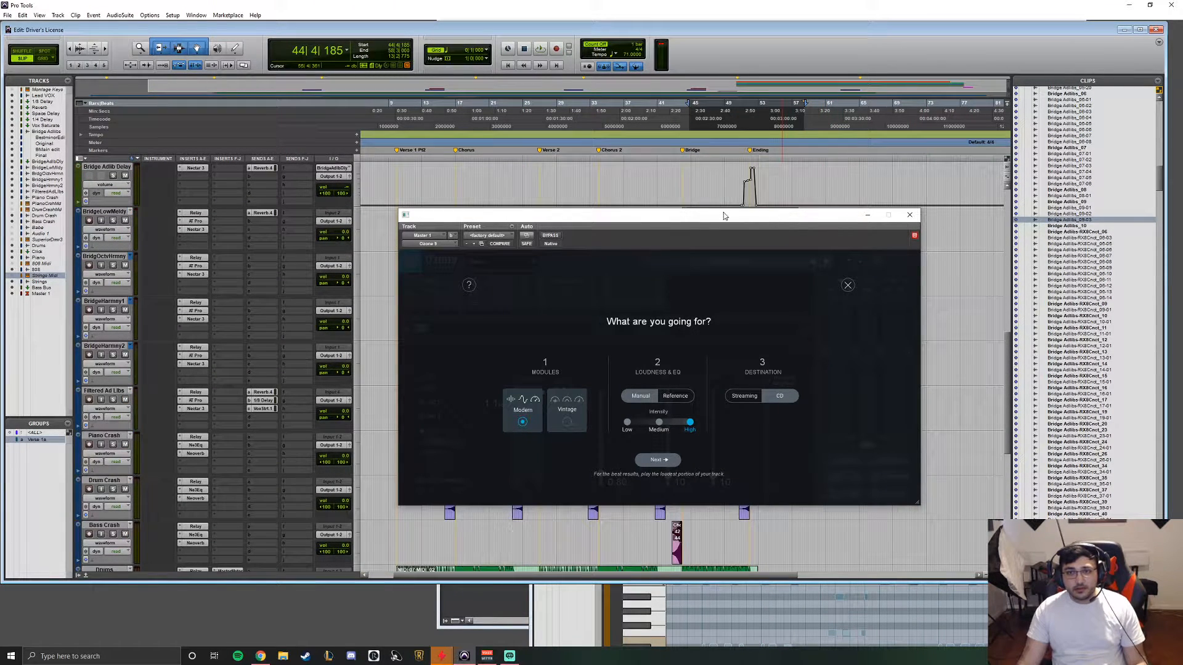
{"action": "left_click_drag", "start_coordinate": [726, 216], "coordinate": [413, 520]}
{"action": "left_click", "coordinate": [689, 247]}
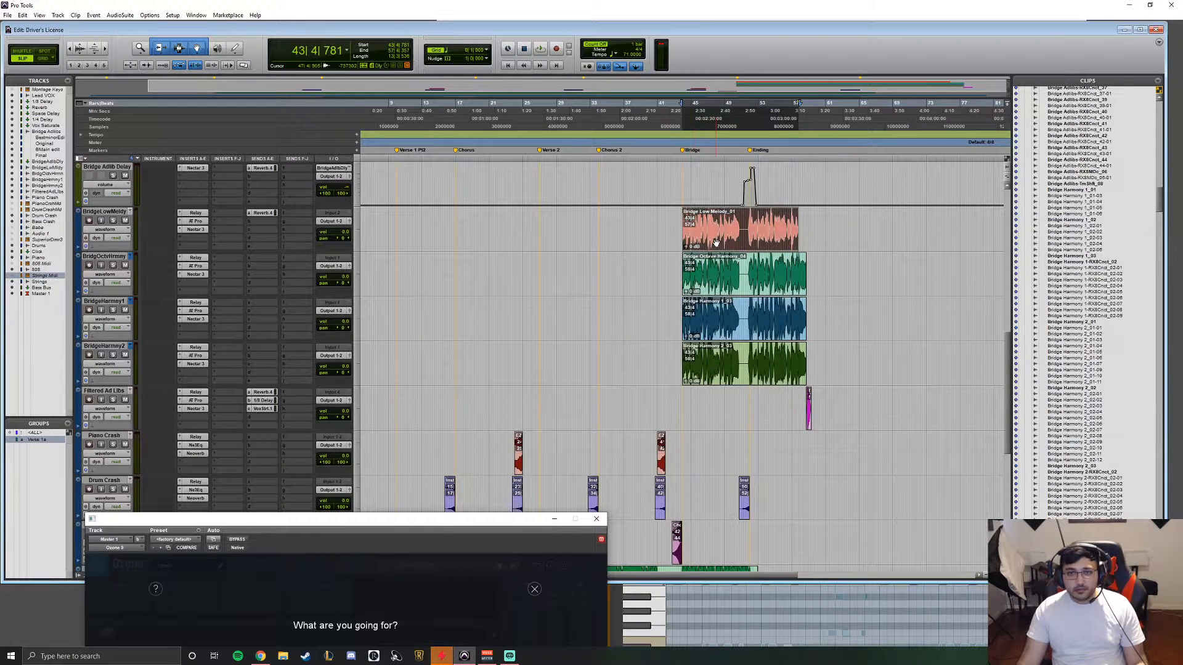
Step: Examine the bridge adlib and harmony tracks, then place the Master Assistant window over the middle of the session
{"action": "scroll", "coordinate": [719, 262], "scroll_direction": "up", "scroll_amount": 4}
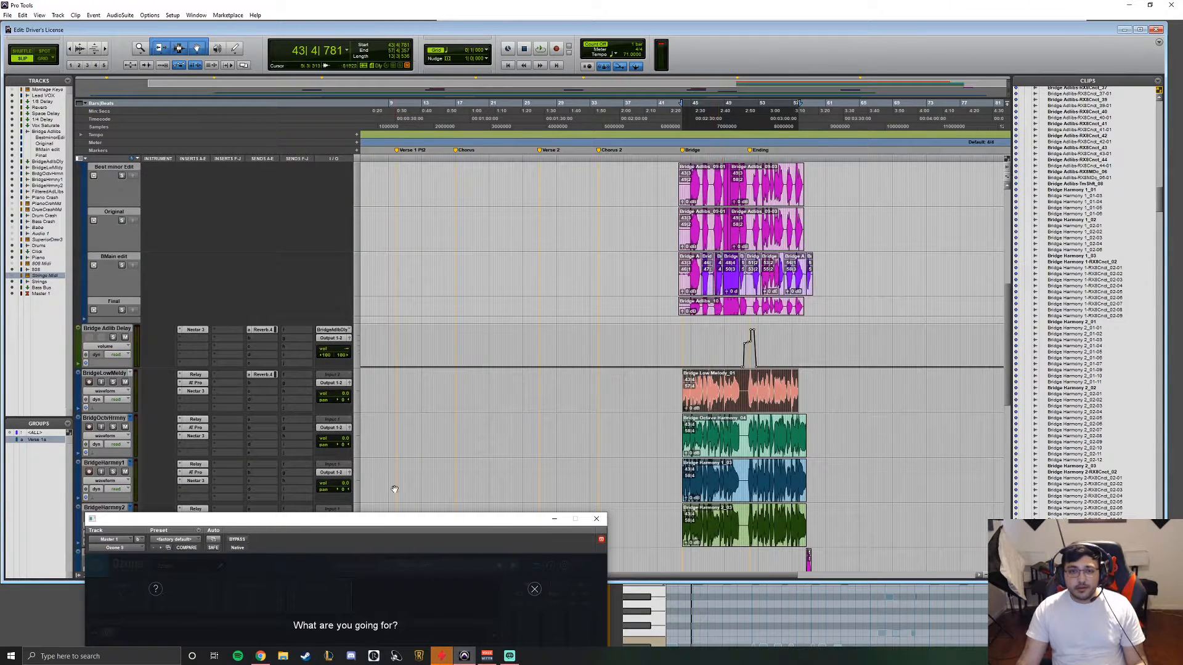
{"action": "left_click_drag", "start_coordinate": [405, 520], "coordinate": [708, 380]}
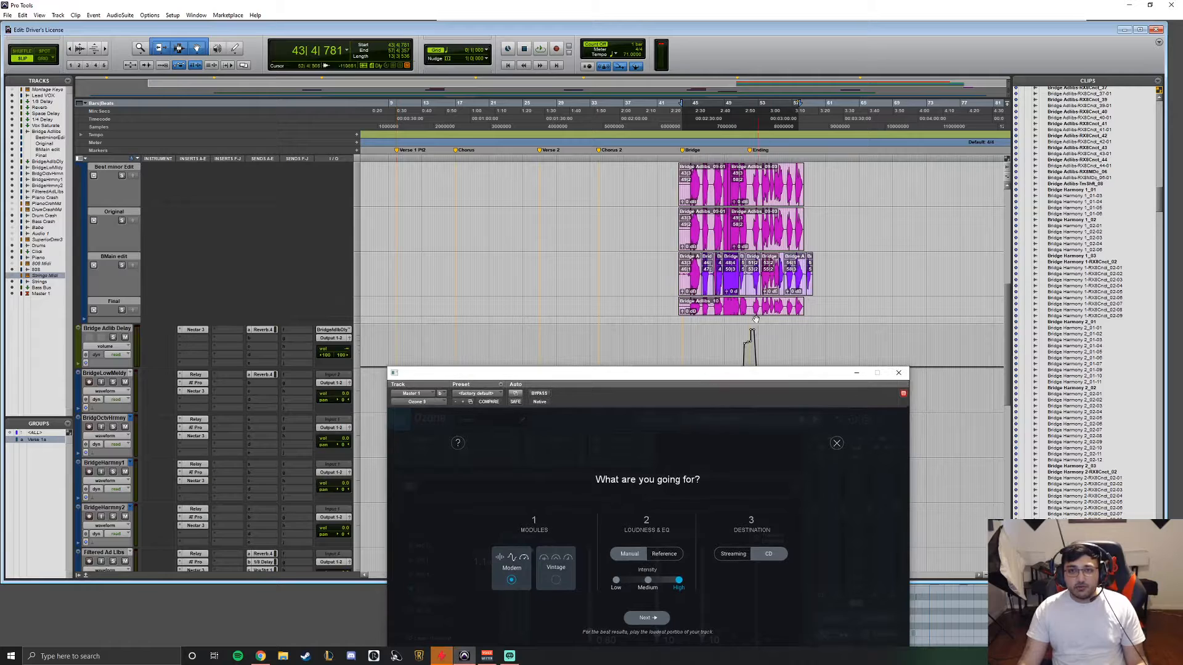
{"action": "scroll", "coordinate": [751, 258], "scroll_direction": "up", "scroll_amount": 2}
{"action": "scroll", "coordinate": [758, 241], "scroll_direction": "down", "scroll_amount": 4}
{"action": "scroll", "coordinate": [757, 241], "scroll_direction": "down", "scroll_amount": 1}
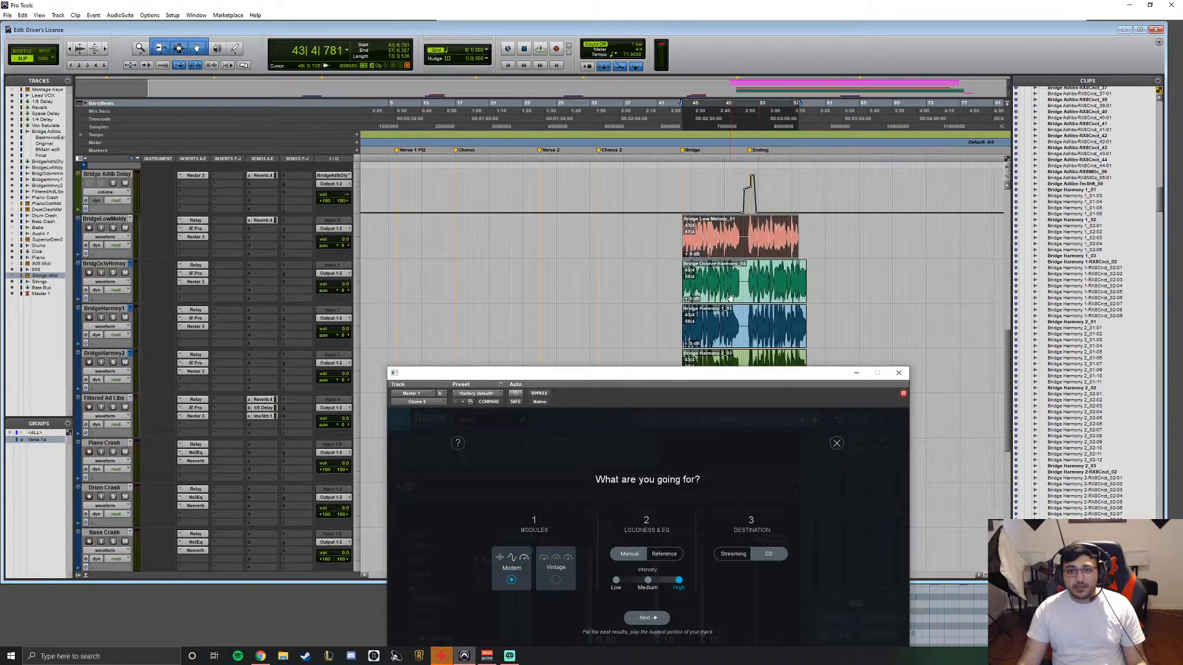
{"action": "scroll", "coordinate": [747, 258], "scroll_direction": "up", "scroll_amount": 5}
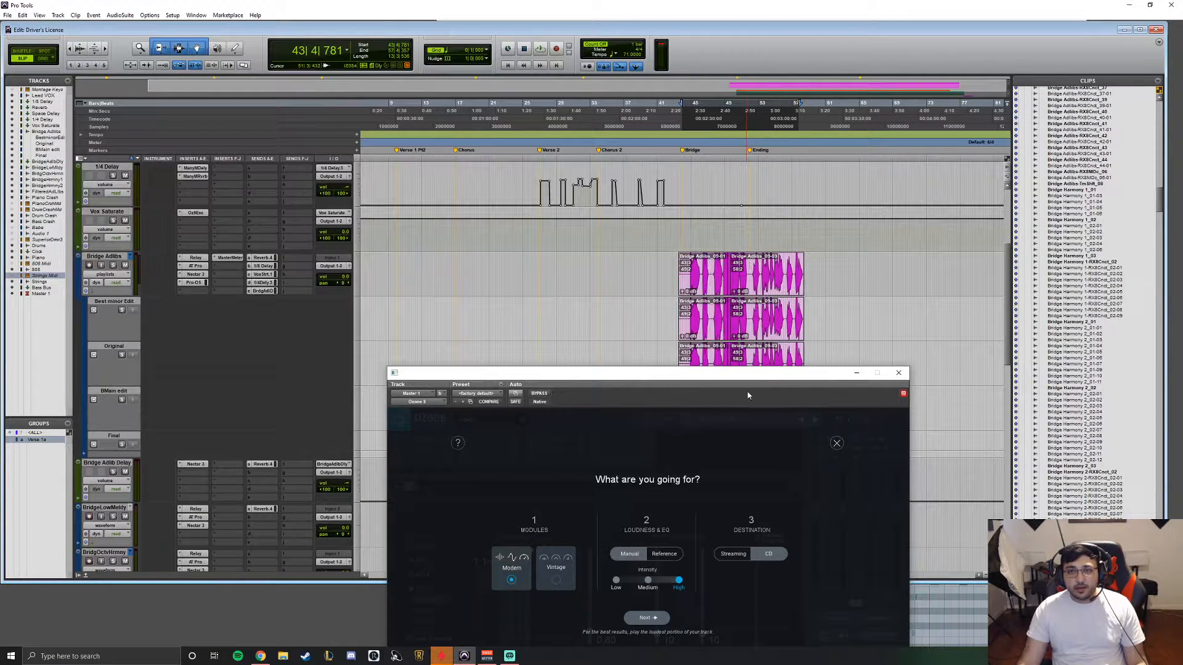
{"action": "left_click_drag", "start_coordinate": [742, 373], "coordinate": [812, 151]}
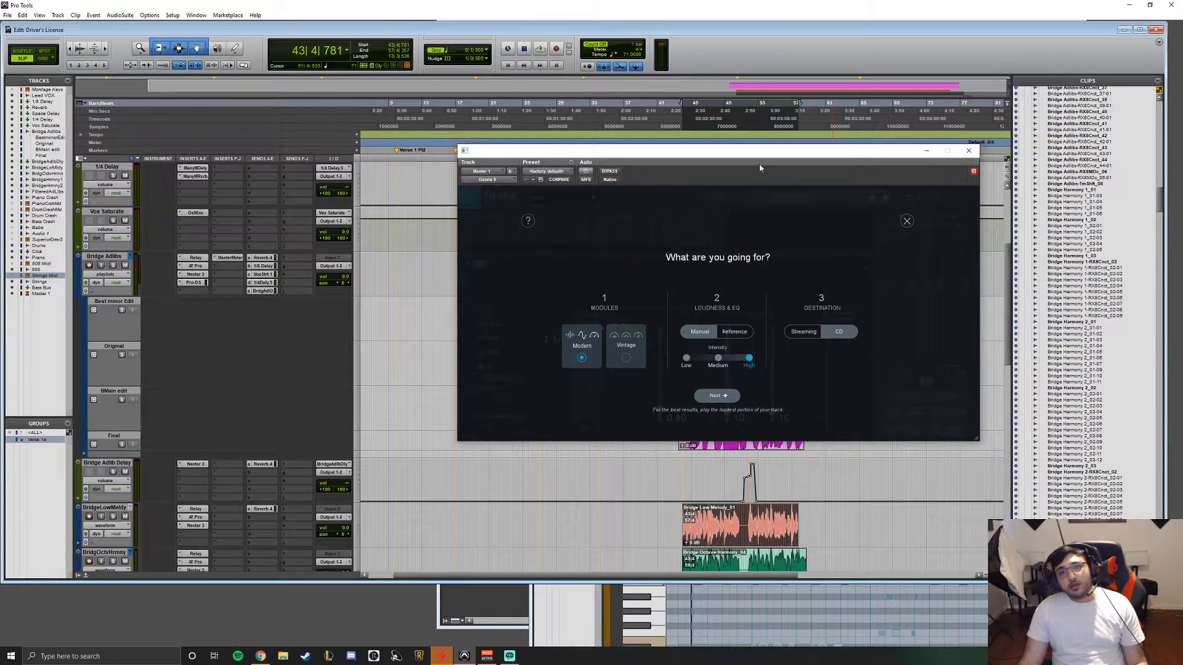
{"action": "left_click_drag", "start_coordinate": [765, 157], "coordinate": [733, 275]}
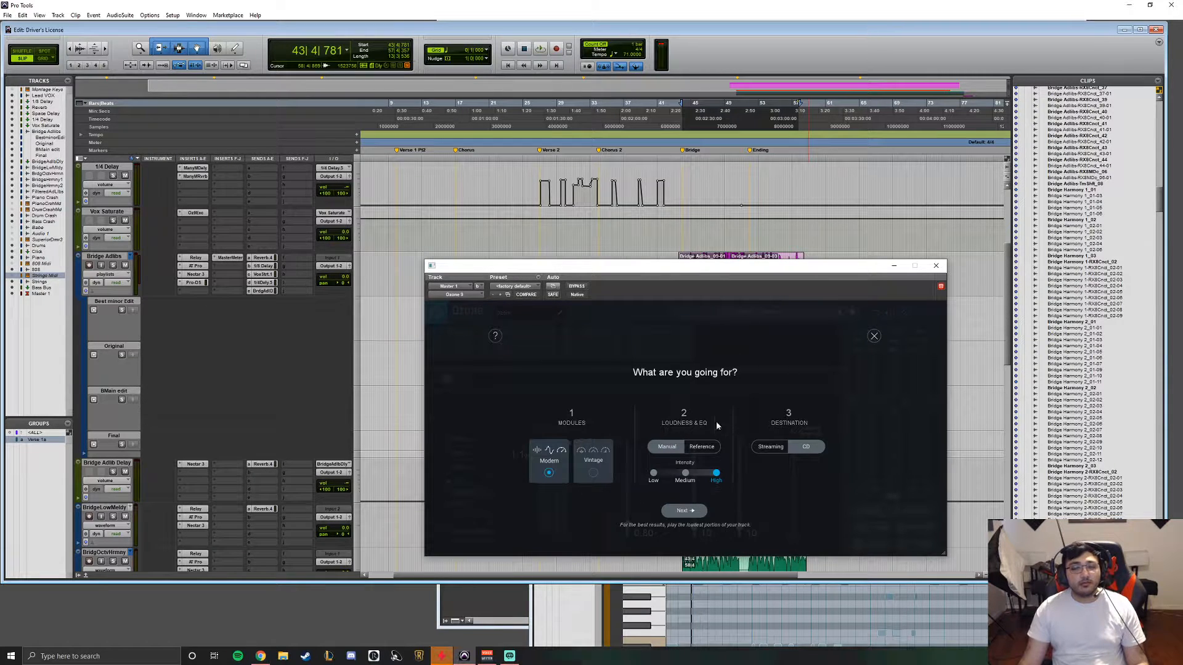
Step: Try the Master Assistant on the bridge with Modern, Manual, High intensity and CD settings, then cancel its analysis and stop playback
{"action": "left_click", "coordinate": [689, 510]}
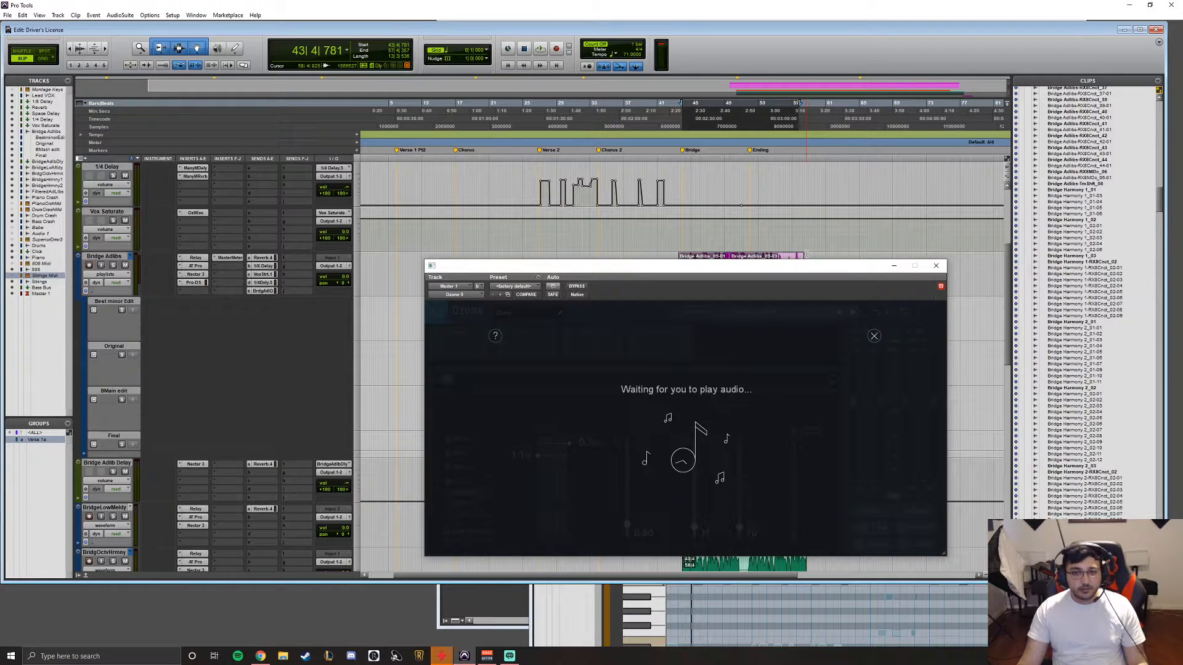
{"action": "key", "text": "space"}
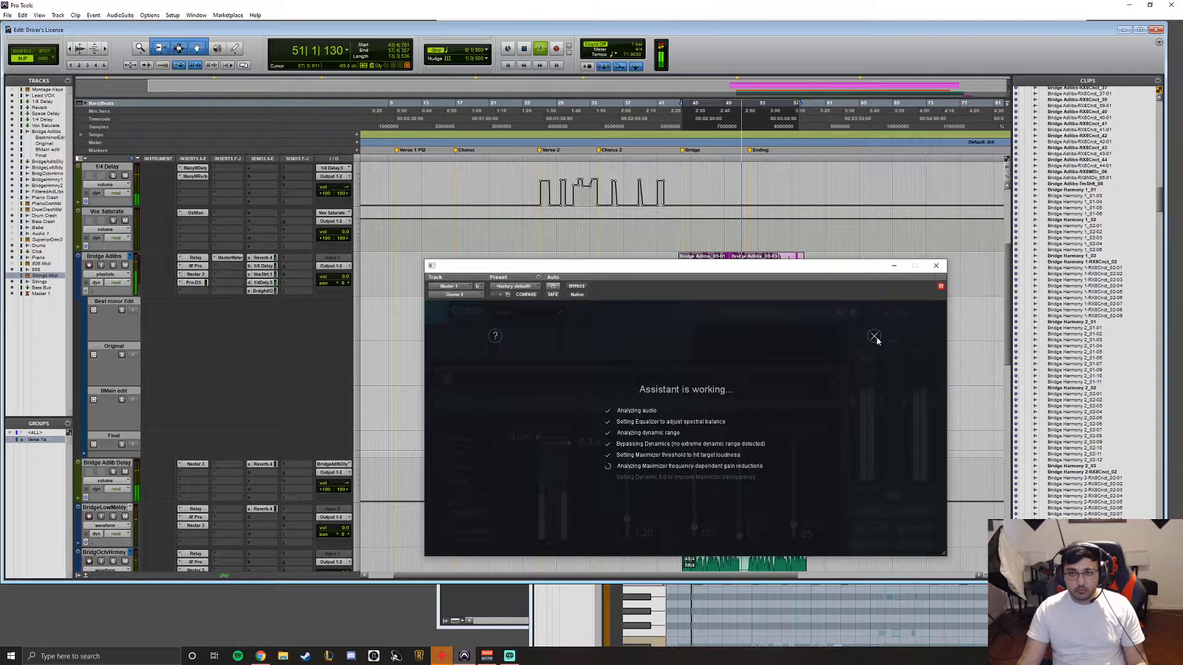
{"action": "left_click", "coordinate": [874, 337]}
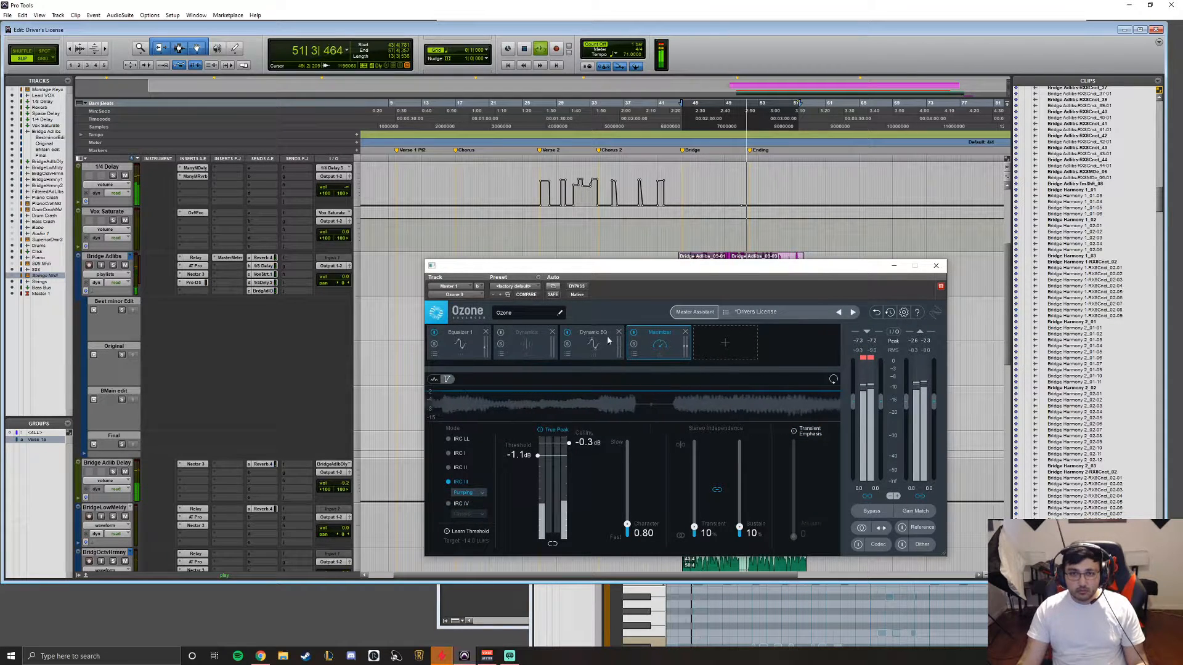
{"action": "key", "text": "space"}
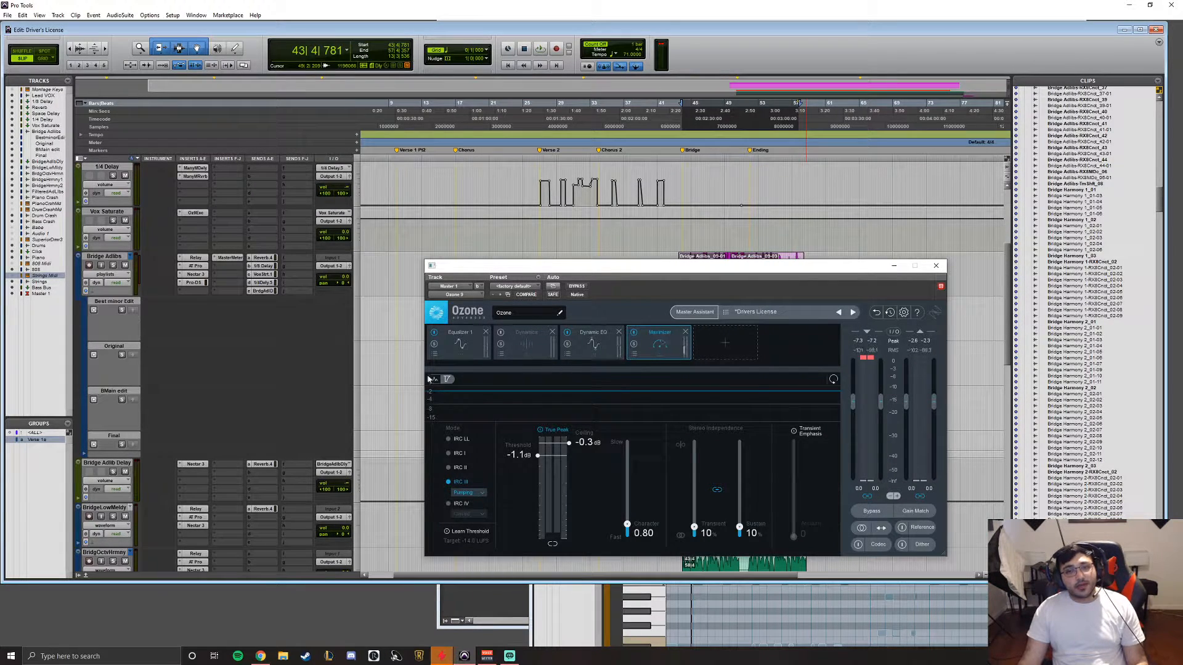
Step: View the curve of Ozone's Equalizer 1 module and the bridge tracks behind it
{"action": "left_click", "coordinate": [455, 356]}
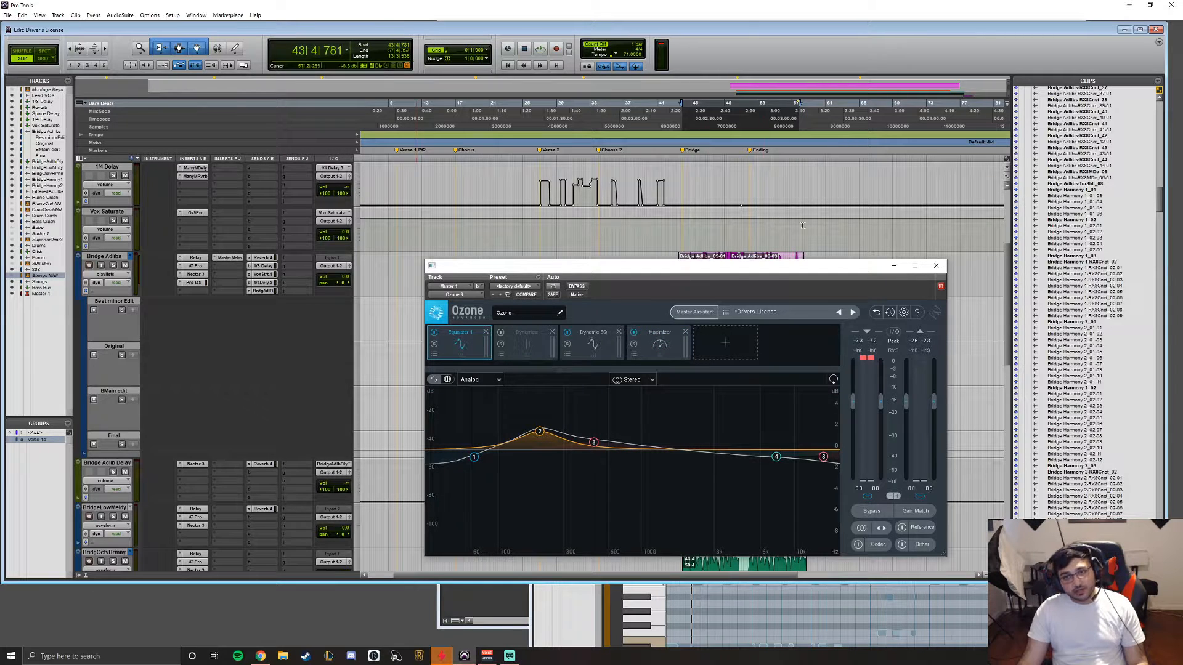
{"action": "scroll", "coordinate": [802, 226], "scroll_direction": "down", "scroll_amount": 3}
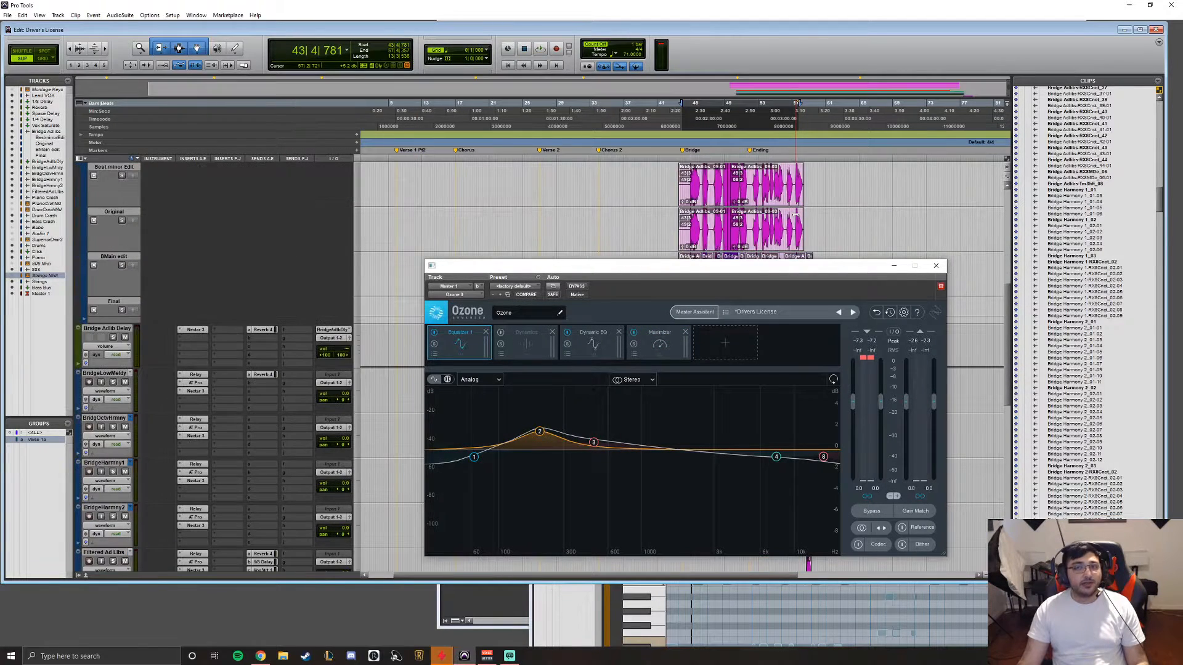
{"action": "scroll", "coordinate": [795, 215], "scroll_direction": "up", "scroll_amount": 4}
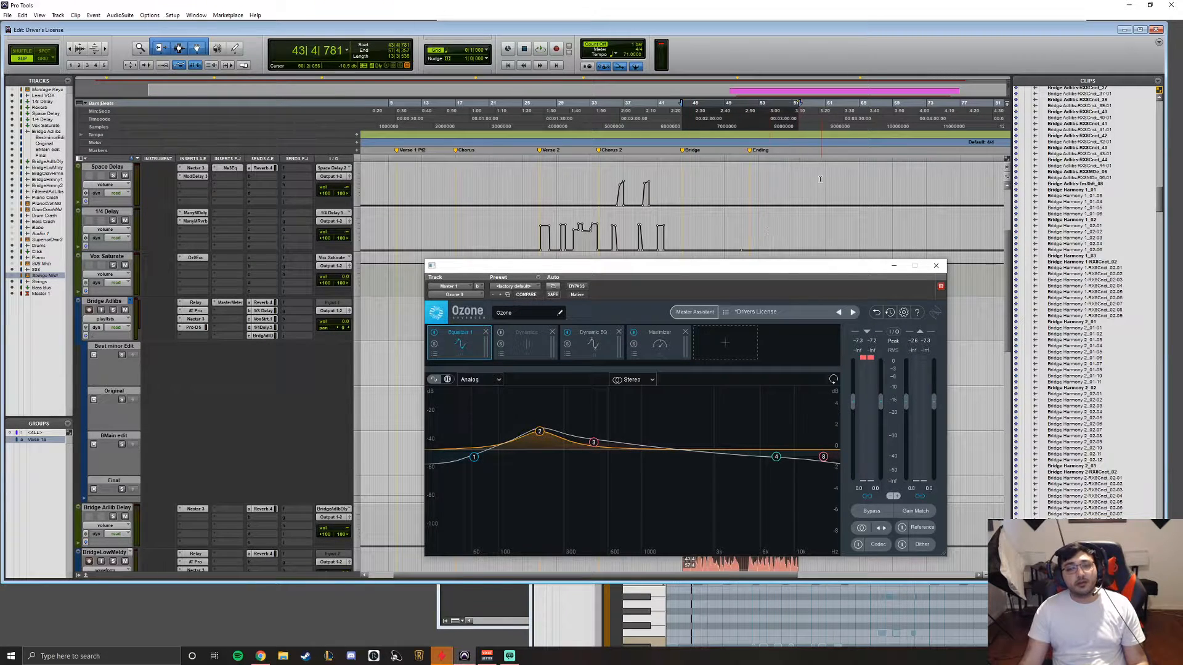
{"action": "scroll", "coordinate": [769, 231], "scroll_direction": "up", "scroll_amount": 3}
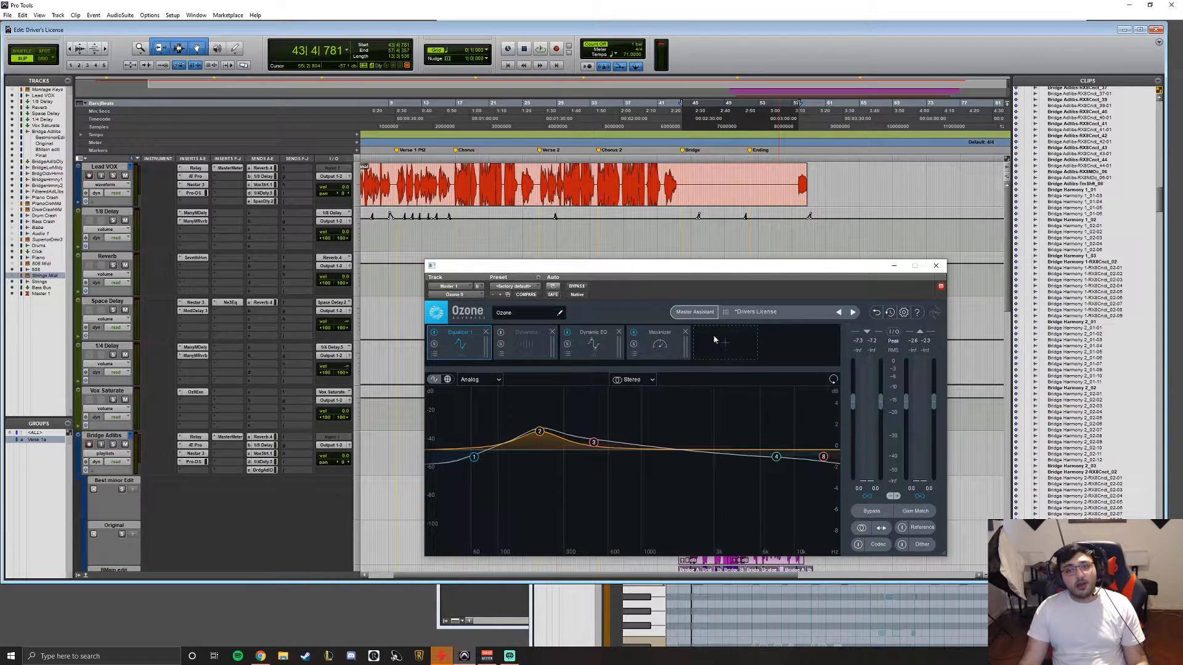
{"action": "scroll", "coordinate": [696, 203], "scroll_direction": "down", "scroll_amount": 3}
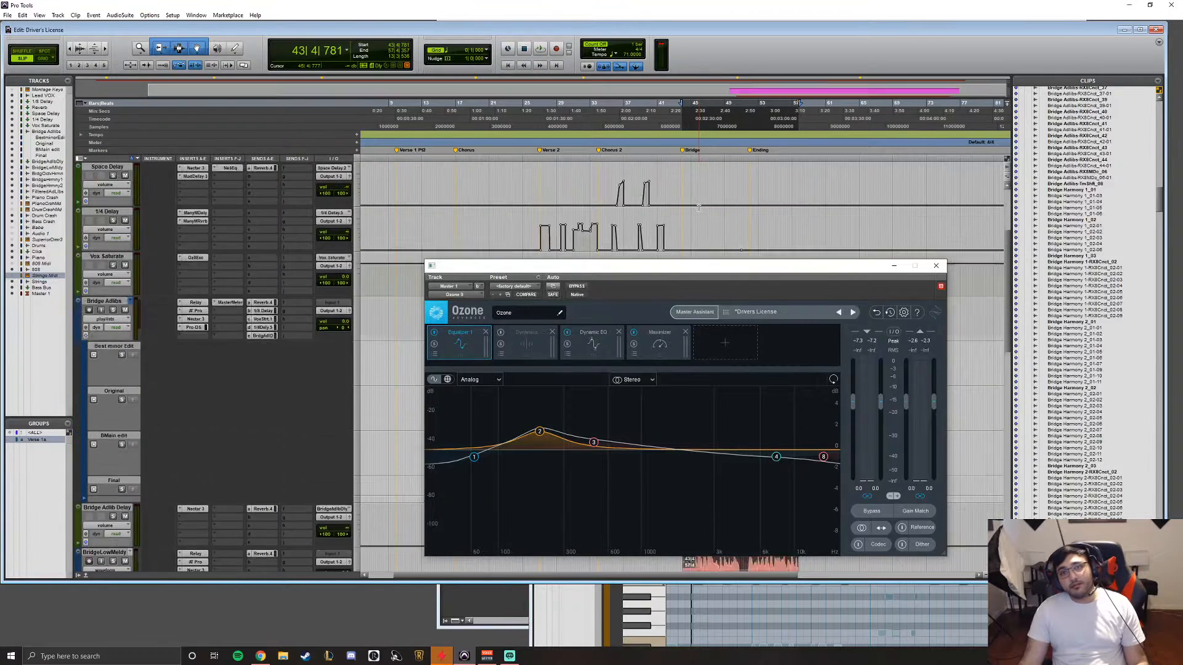
{"action": "scroll", "coordinate": [684, 194], "scroll_direction": "up", "scroll_amount": 3}
{"action": "scroll", "coordinate": [673, 188], "scroll_direction": "down", "scroll_amount": 3}
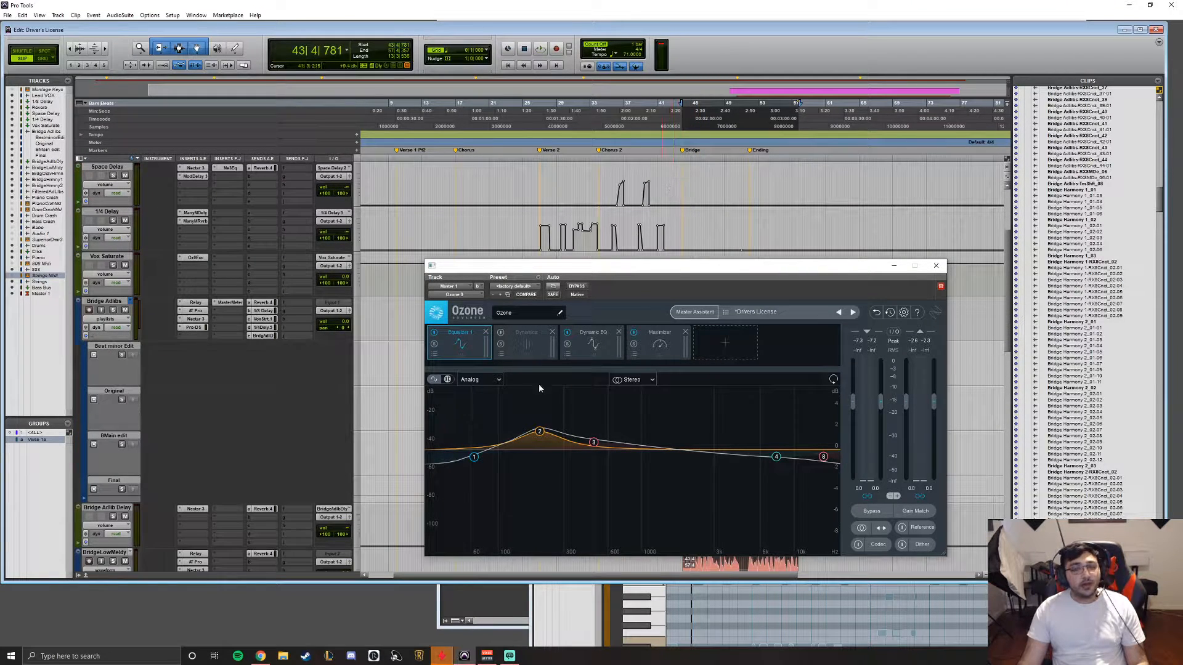
{"action": "scroll", "coordinate": [677, 222], "scroll_direction": "up", "scroll_amount": 3}
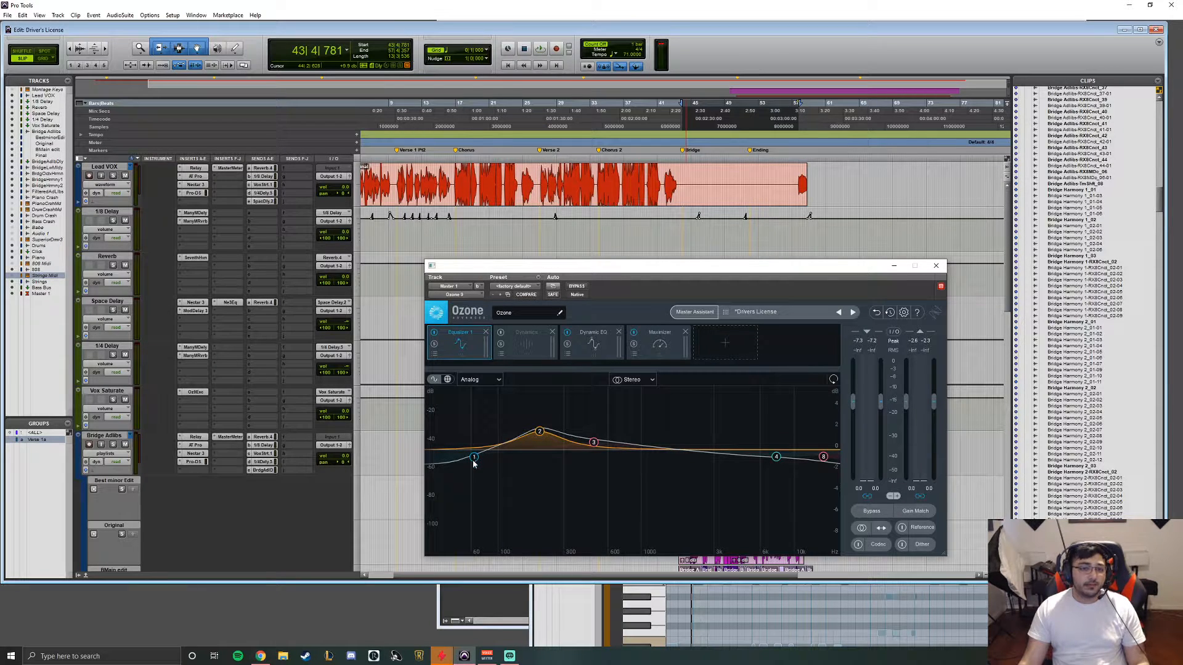
Step: Play the start of the bridge while watching the spectrum in Ozone's Equalizer 1, then stop playback
{"action": "left_click", "coordinate": [541, 49]}
{"action": "scroll", "coordinate": [232, 297], "scroll_direction": "down", "scroll_amount": 3}
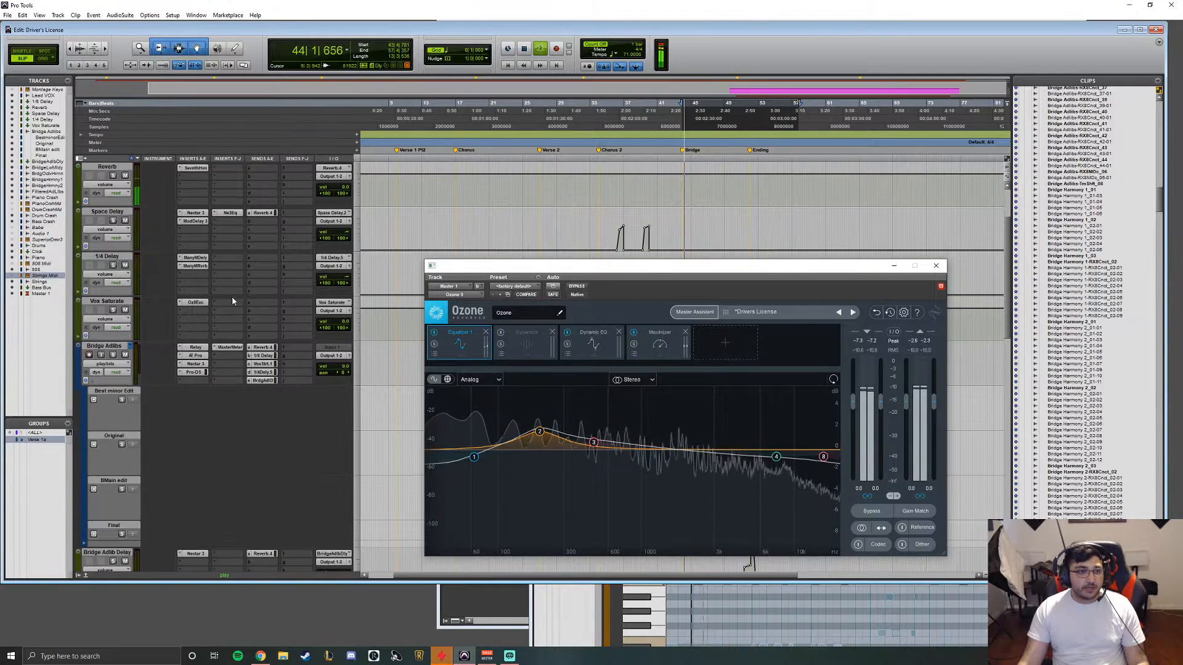
{"action": "scroll", "coordinate": [202, 404], "scroll_direction": "down", "scroll_amount": 2}
{"action": "key", "text": "space"}
Step: Solo the 808 and Drums tracks and play the bridge to examine its low end in Ozone's spectrum
{"action": "scroll", "coordinate": [202, 404], "scroll_direction": "down", "scroll_amount": 5}
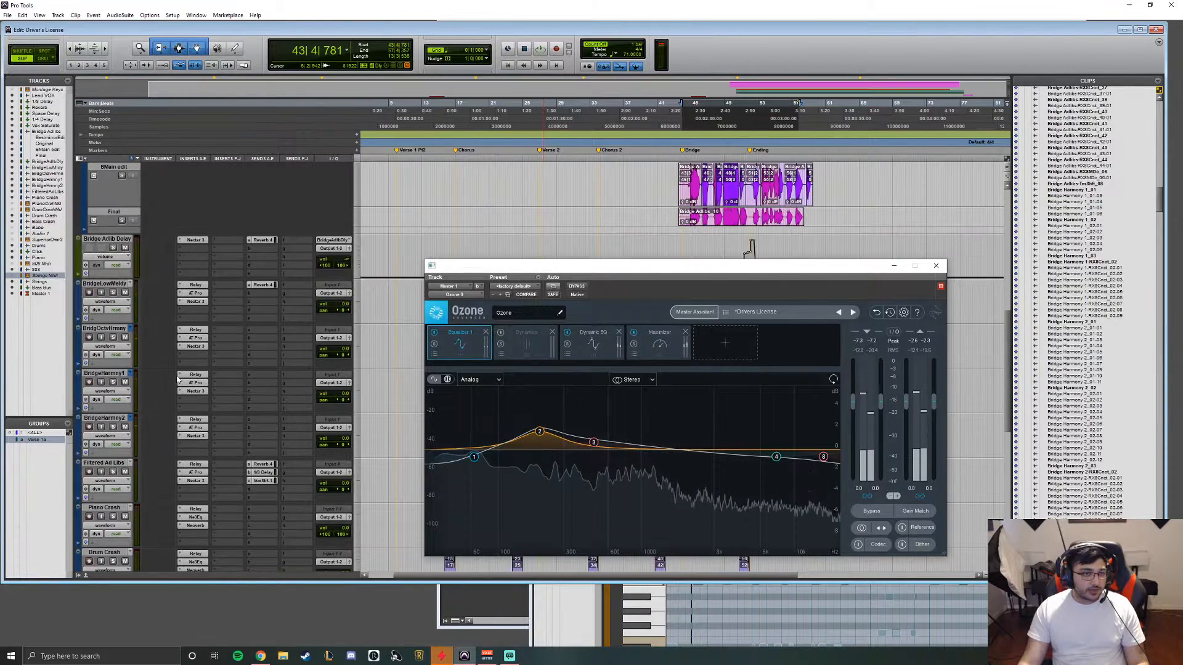
{"action": "scroll", "coordinate": [148, 408], "scroll_direction": "down", "scroll_amount": 2}
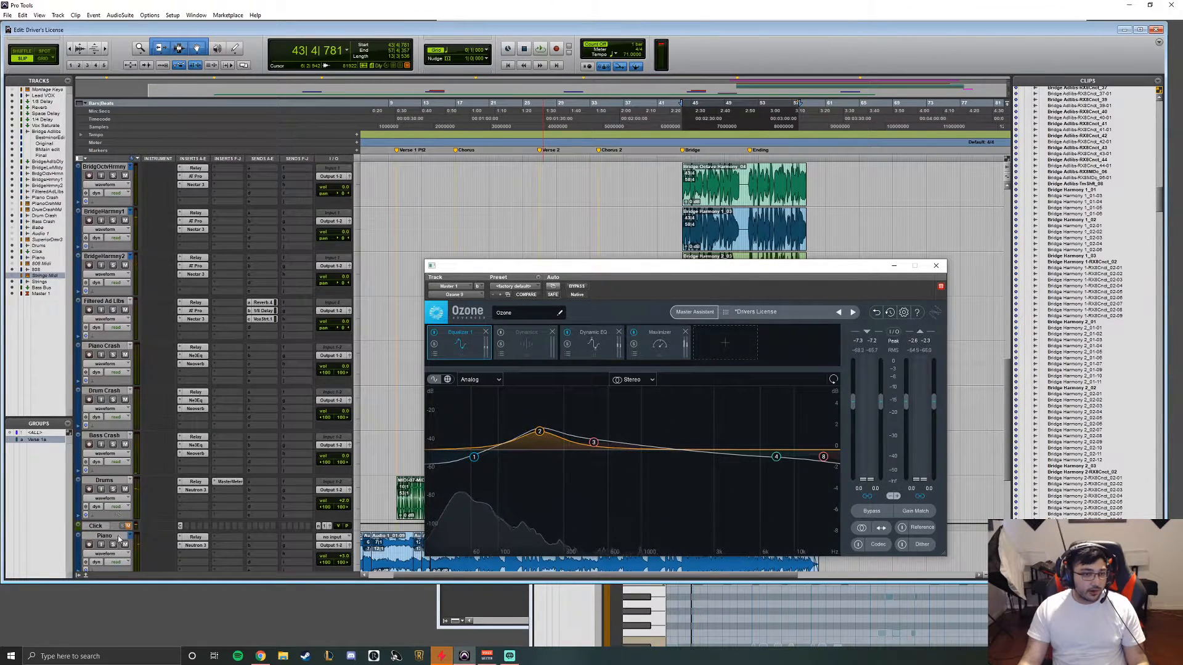
{"action": "scroll", "coordinate": [119, 487], "scroll_direction": "down", "scroll_amount": 2}
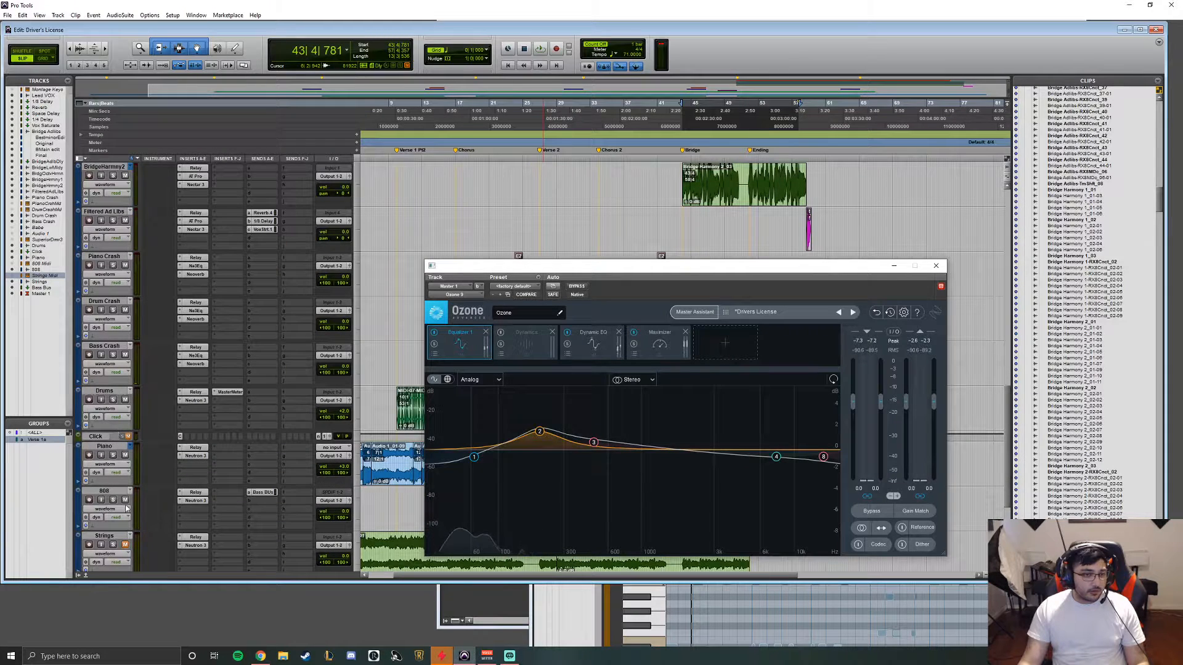
{"action": "scroll", "coordinate": [115, 404], "scroll_direction": "down", "scroll_amount": 3}
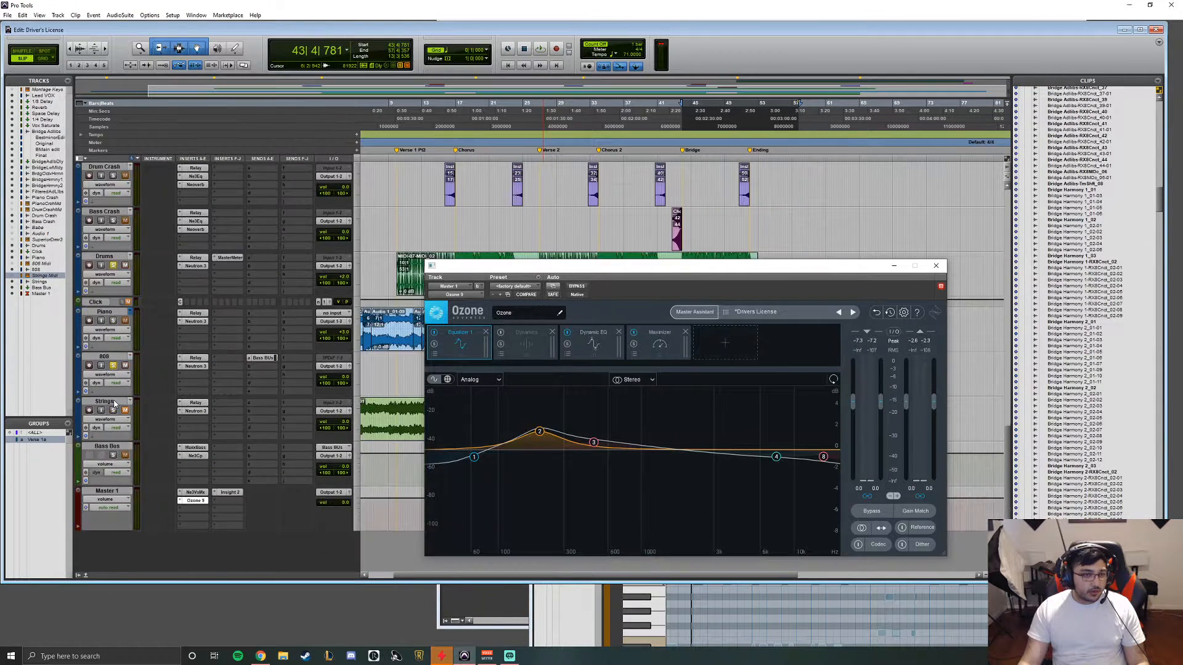
{"action": "scroll", "coordinate": [678, 237], "scroll_direction": "up", "scroll_amount": 5}
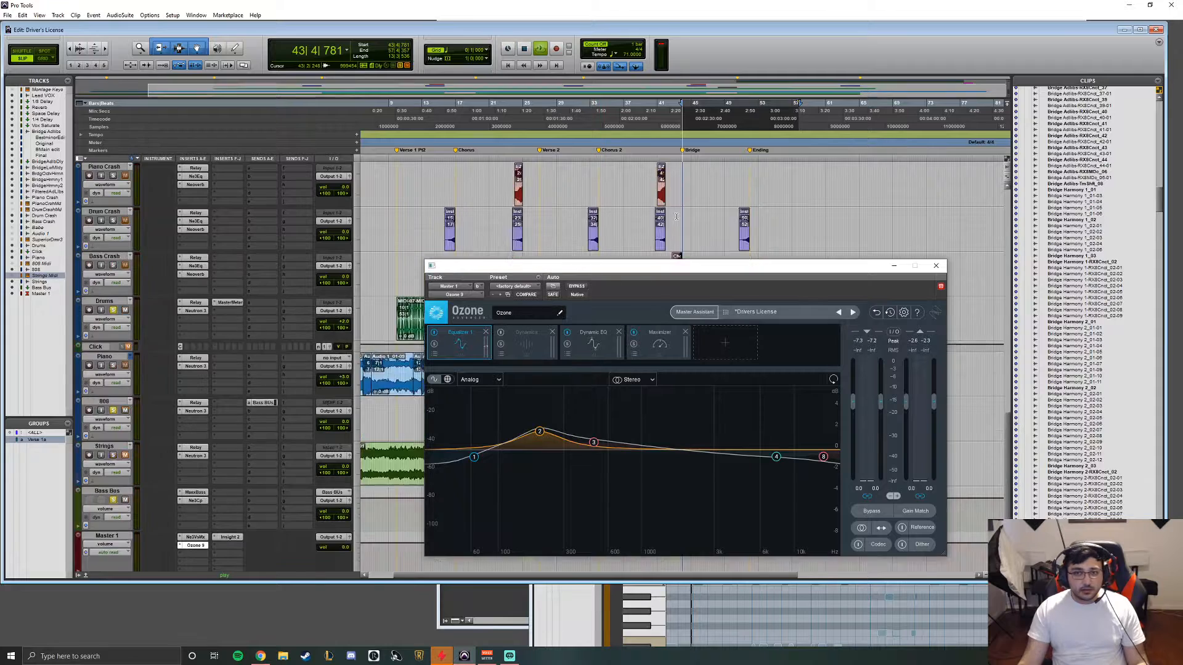
{"action": "key", "text": "space"}
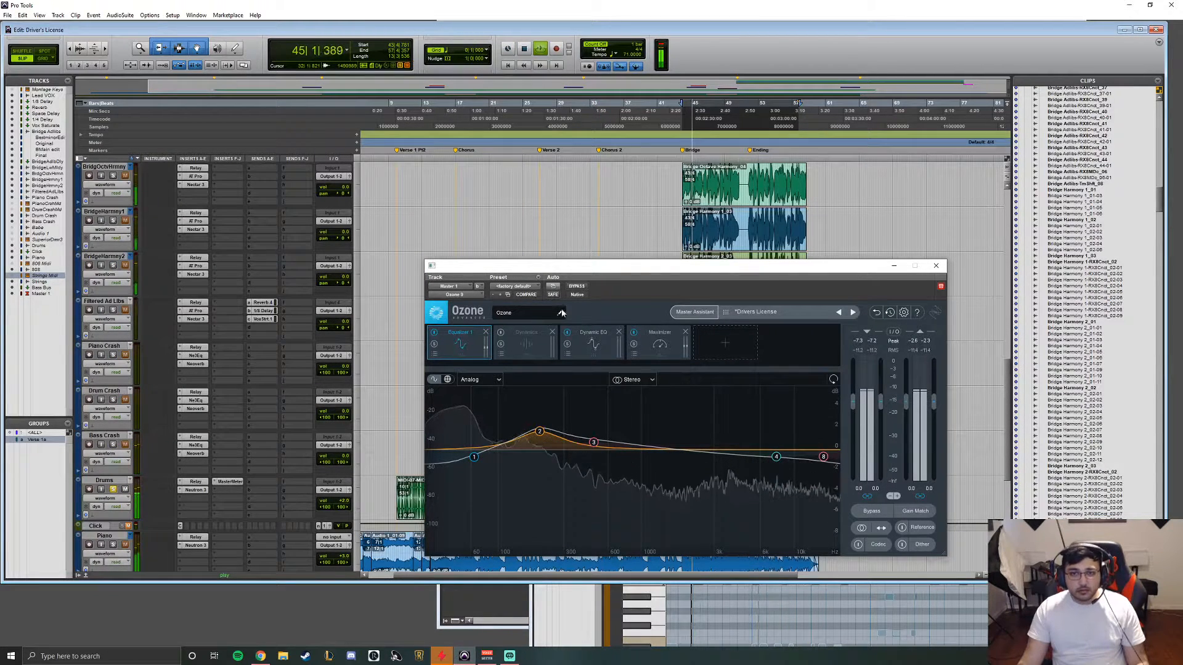
Step: Bypass and re-enable Ozone during playback to compare the sound, then stop and clear the track solos
{"action": "left_click", "coordinate": [572, 287]}
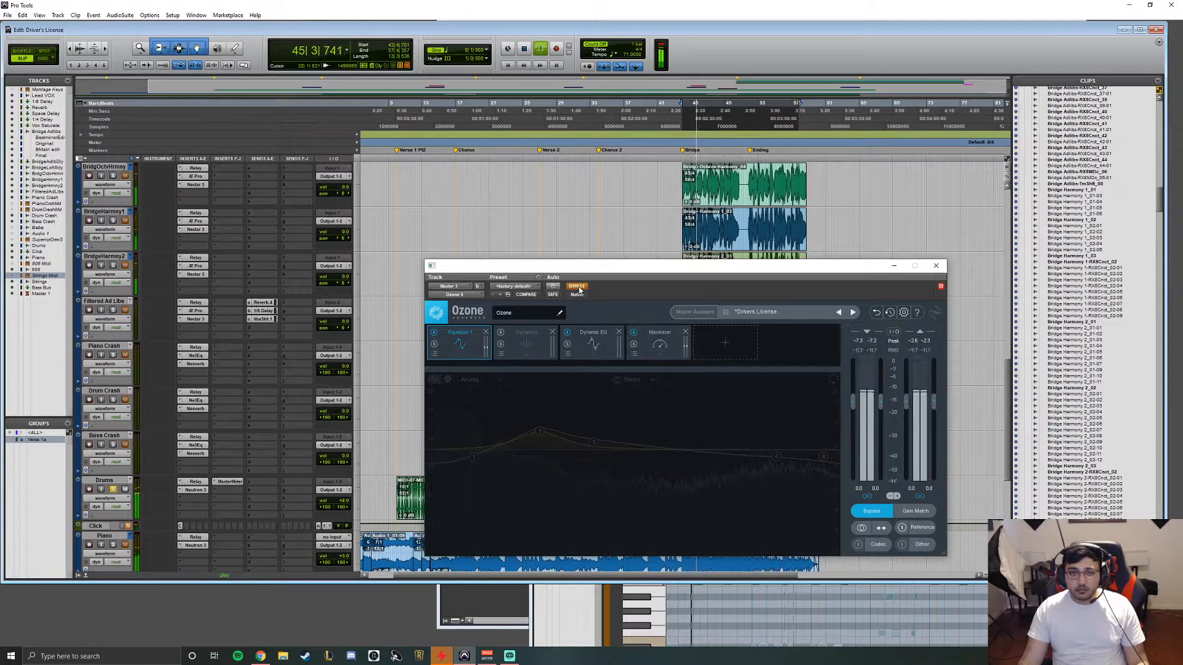
{"action": "left_click", "coordinate": [577, 287]}
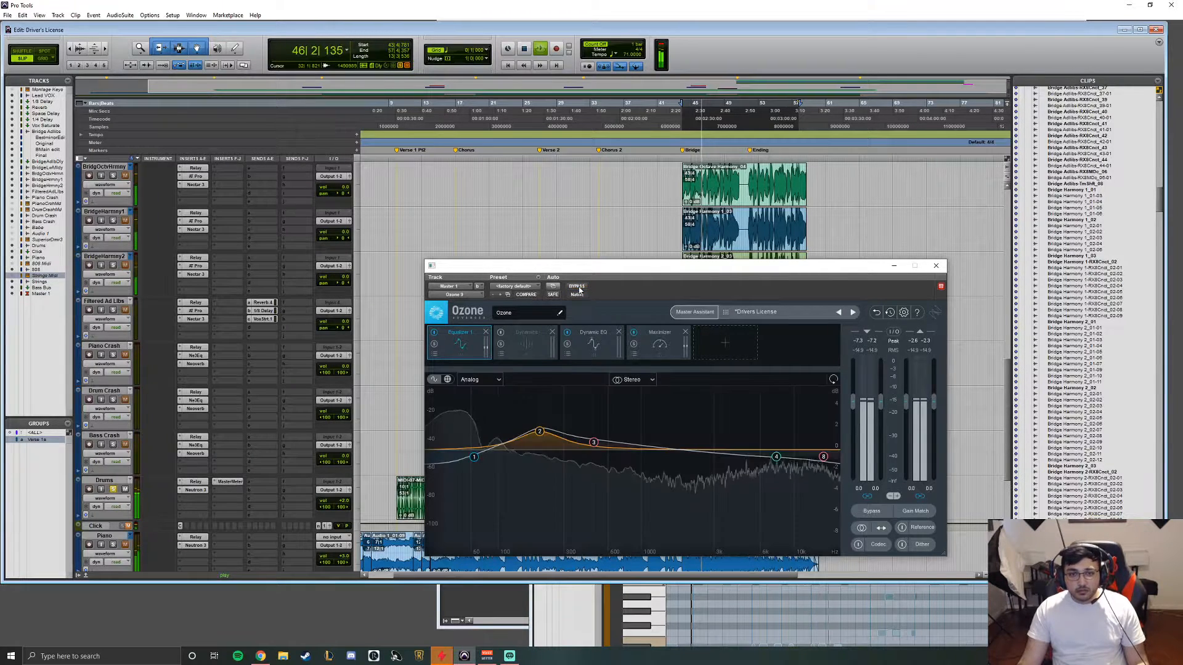
{"action": "key", "text": "space"}
{"action": "scroll", "coordinate": [123, 486], "scroll_direction": "down", "scroll_amount": 2}
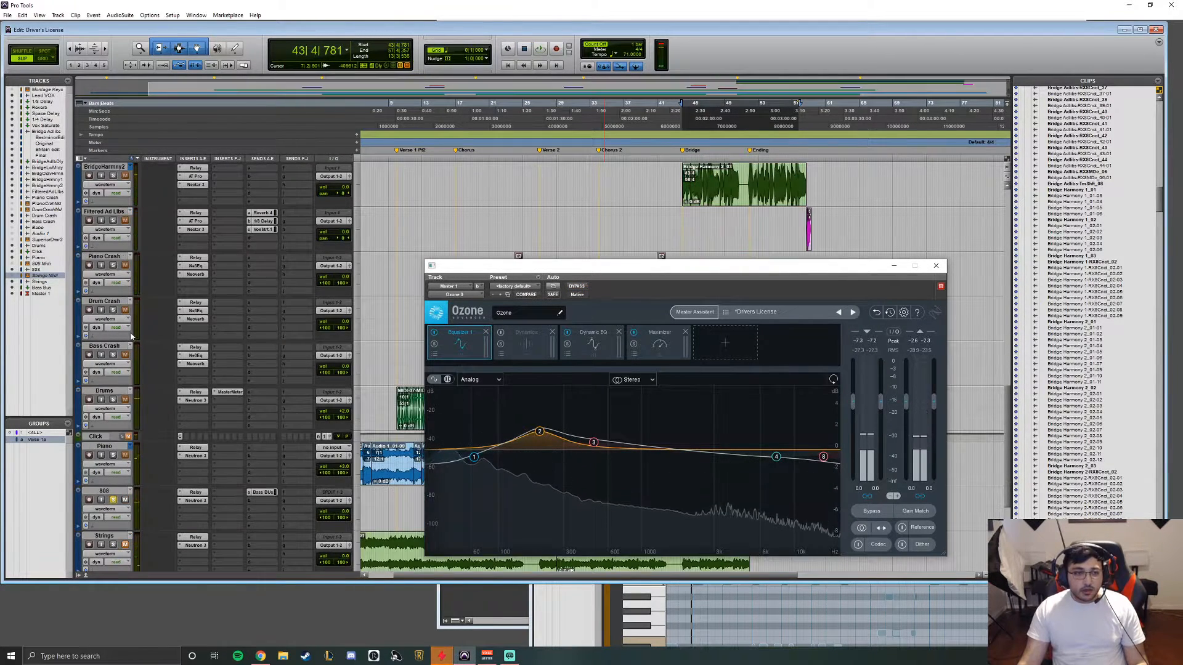
{"action": "scroll", "coordinate": [99, 497], "scroll_direction": "down", "scroll_amount": 3}
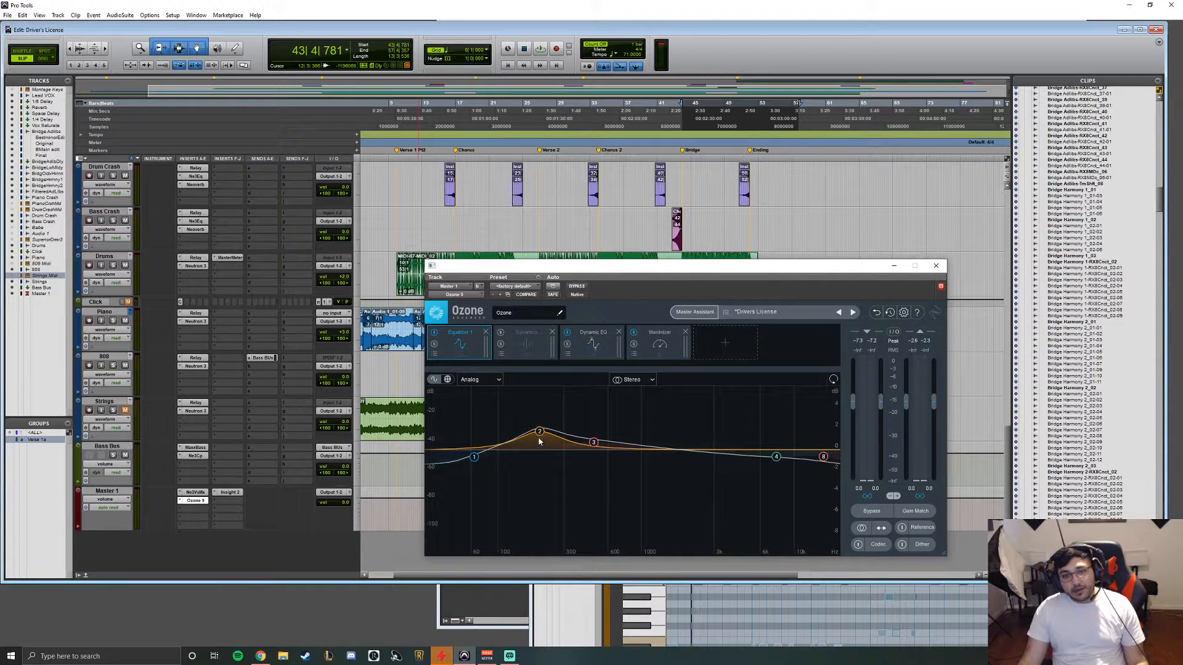
Step: Audition band 2 of Equalizer 1 in solo while the bridge plays, then unsolo the band and stop playback
{"action": "scroll", "coordinate": [677, 245], "scroll_direction": "up", "scroll_amount": 10}
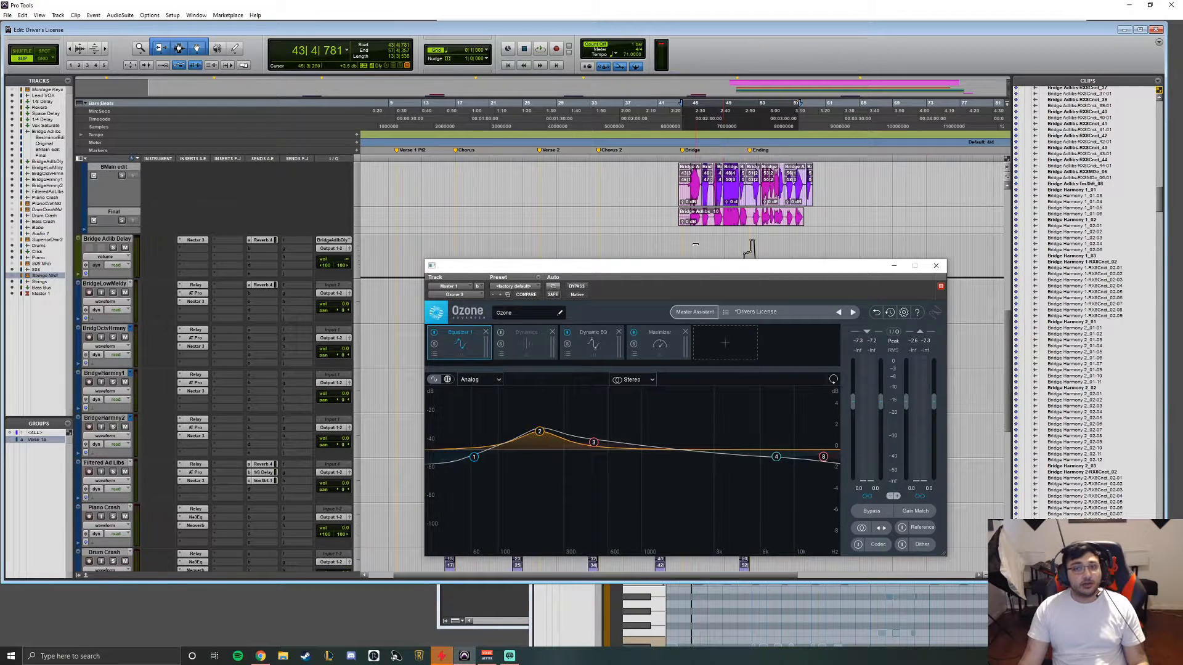
{"action": "left_click", "coordinate": [538, 433]}
{"action": "scroll", "coordinate": [755, 202], "scroll_direction": "up", "scroll_amount": 3}
{"action": "scroll", "coordinate": [755, 202], "scroll_direction": "up", "scroll_amount": 4}
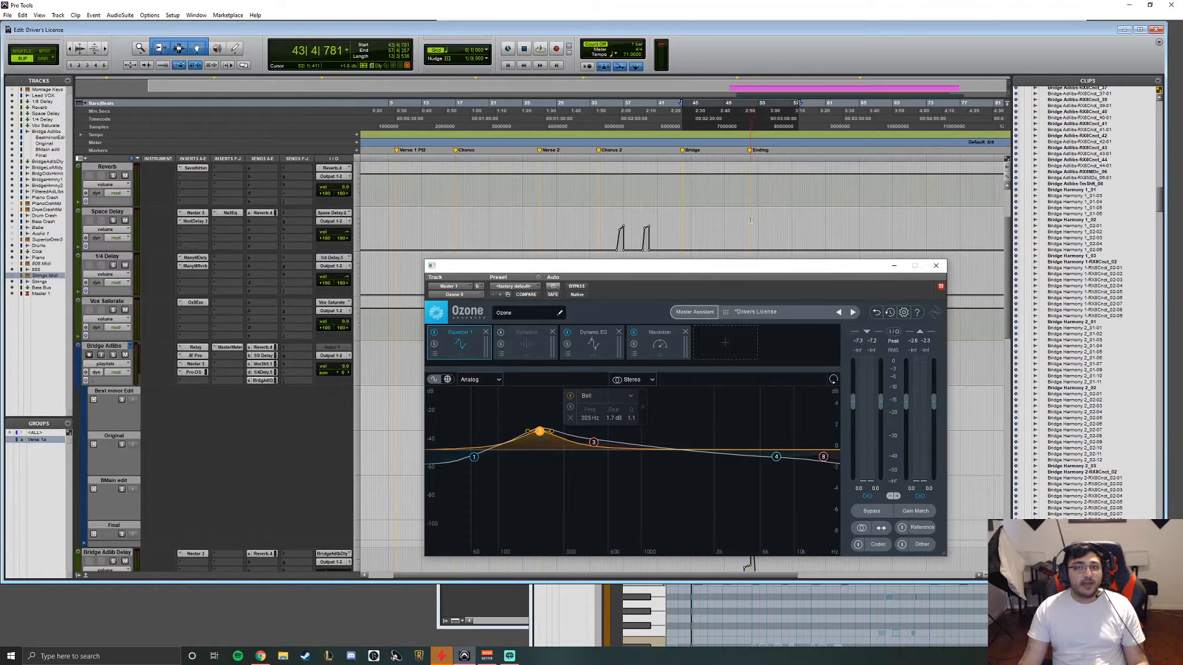
{"action": "key", "text": "space"}
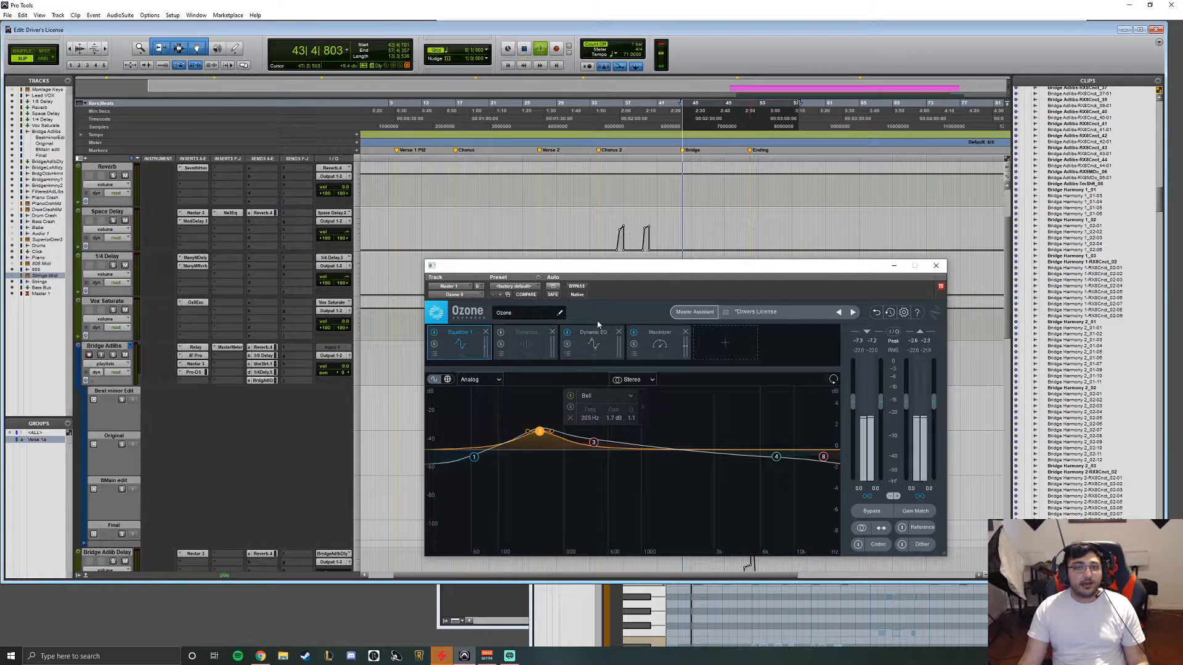
{"action": "left_click", "coordinate": [571, 407]}
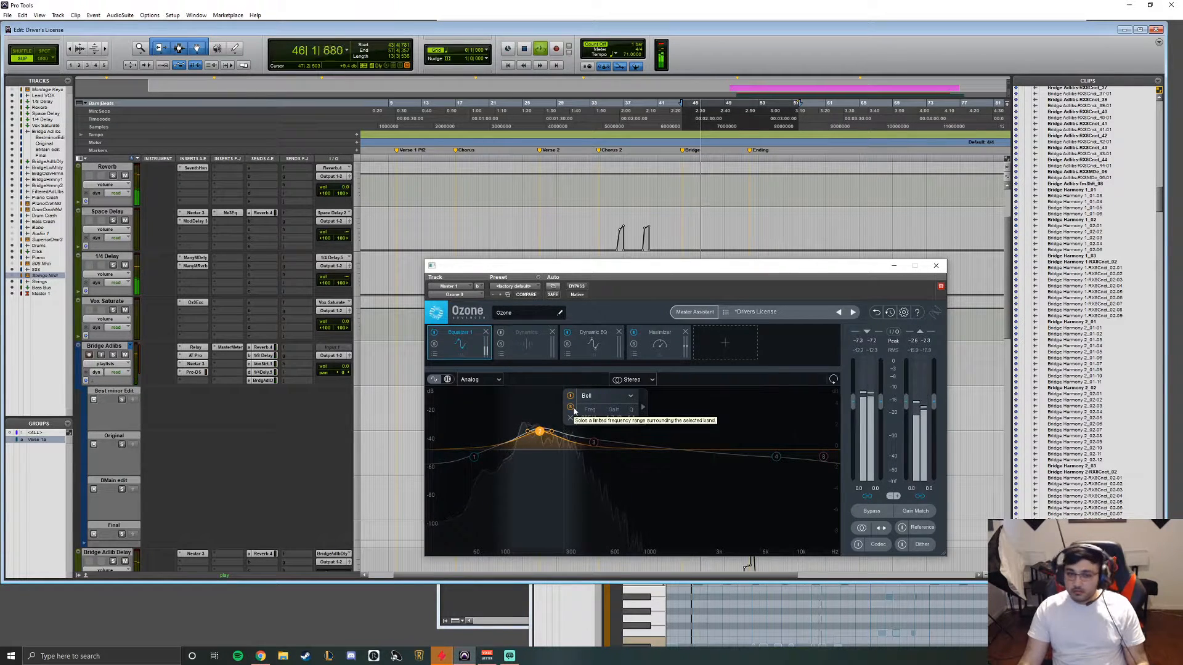
{"action": "left_click", "coordinate": [572, 409]}
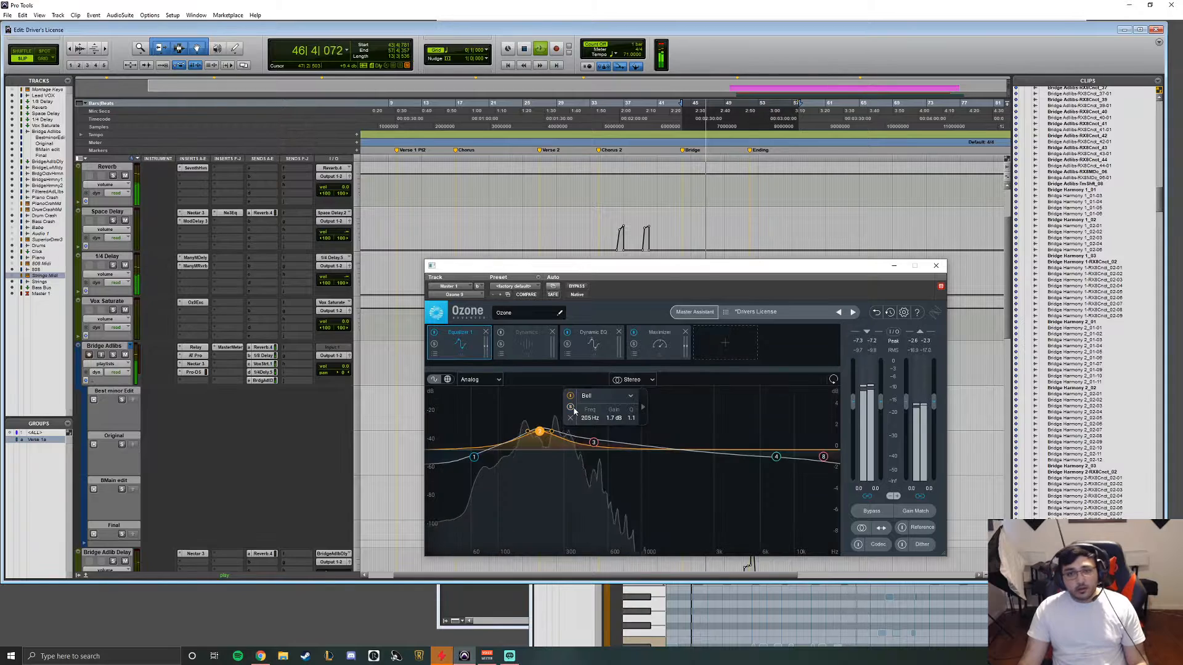
{"action": "key", "text": "space"}
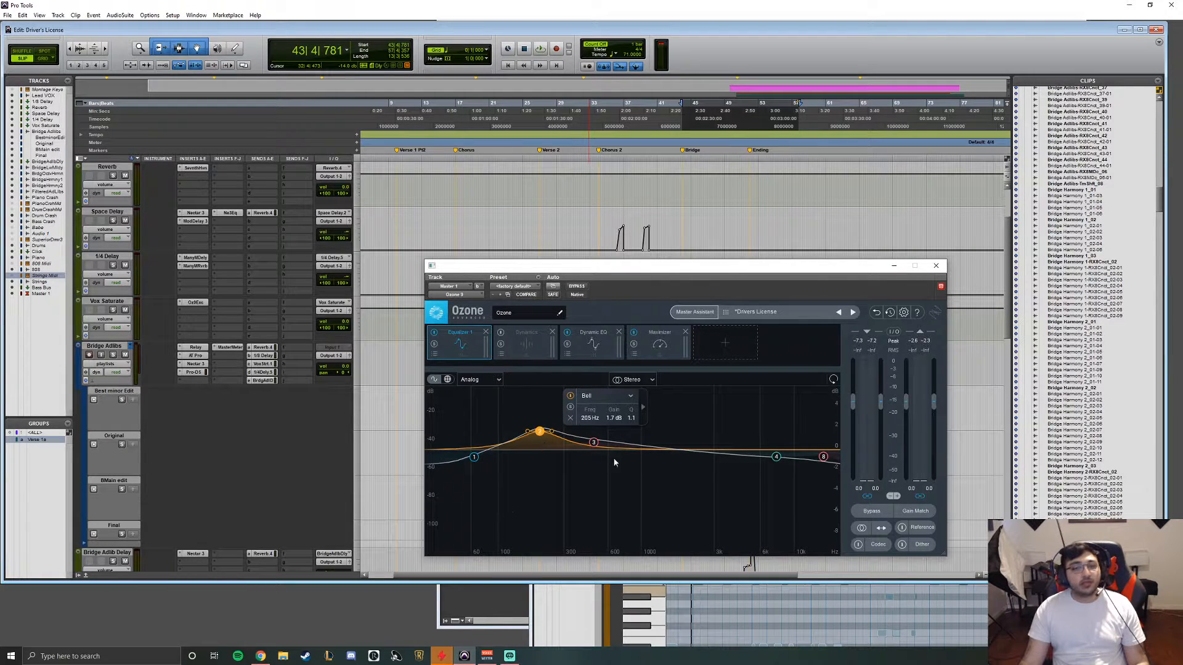
Step: Open the Dynamic EQ module and audition band 4 in solo on the bridge, then stop playback
{"action": "scroll", "coordinate": [316, 300], "scroll_direction": "up", "scroll_amount": 2}
{"action": "scroll", "coordinate": [212, 312], "scroll_direction": "down", "scroll_amount": 3}
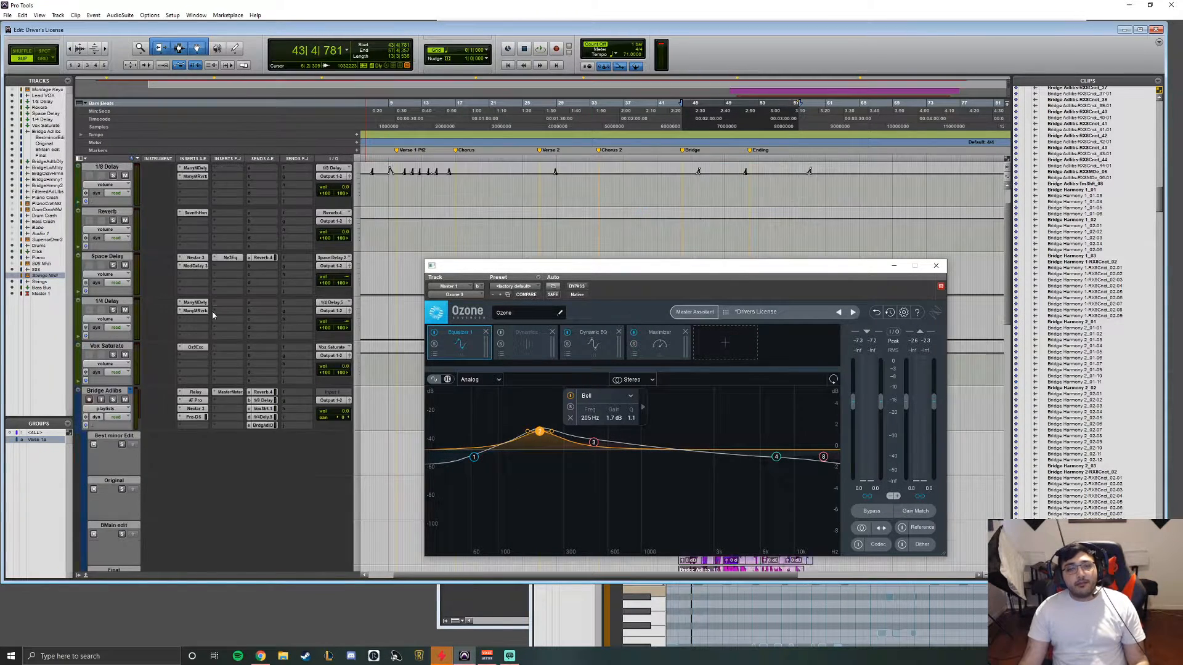
{"action": "left_click", "coordinate": [591, 344]}
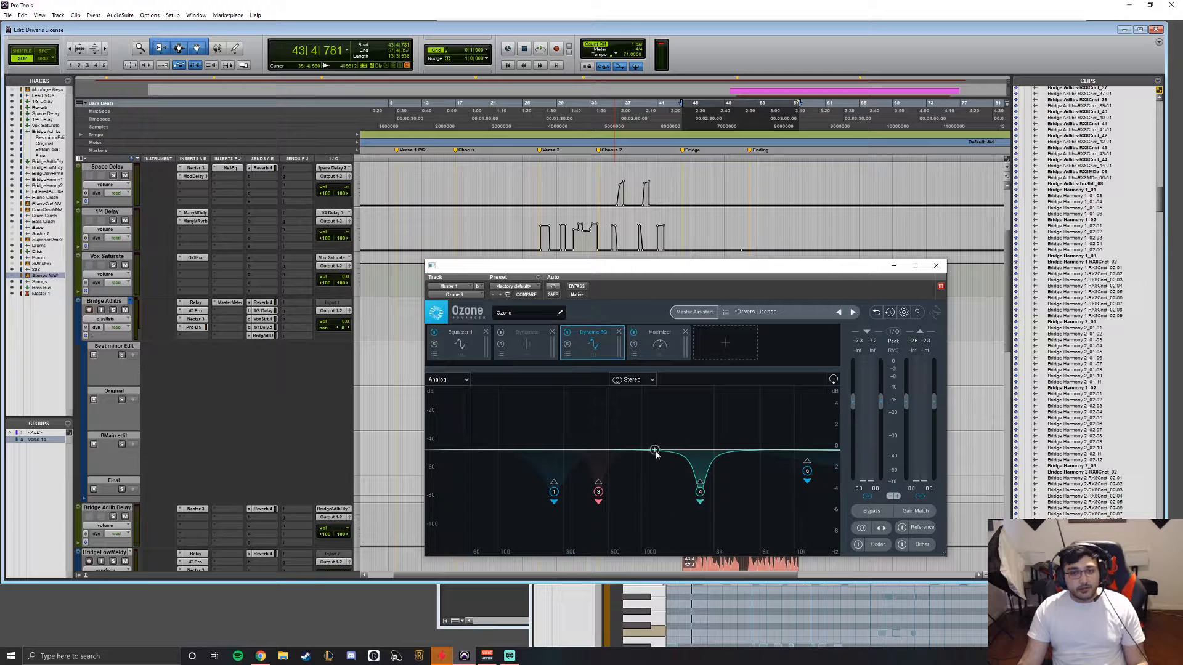
{"action": "left_click", "coordinate": [700, 492]}
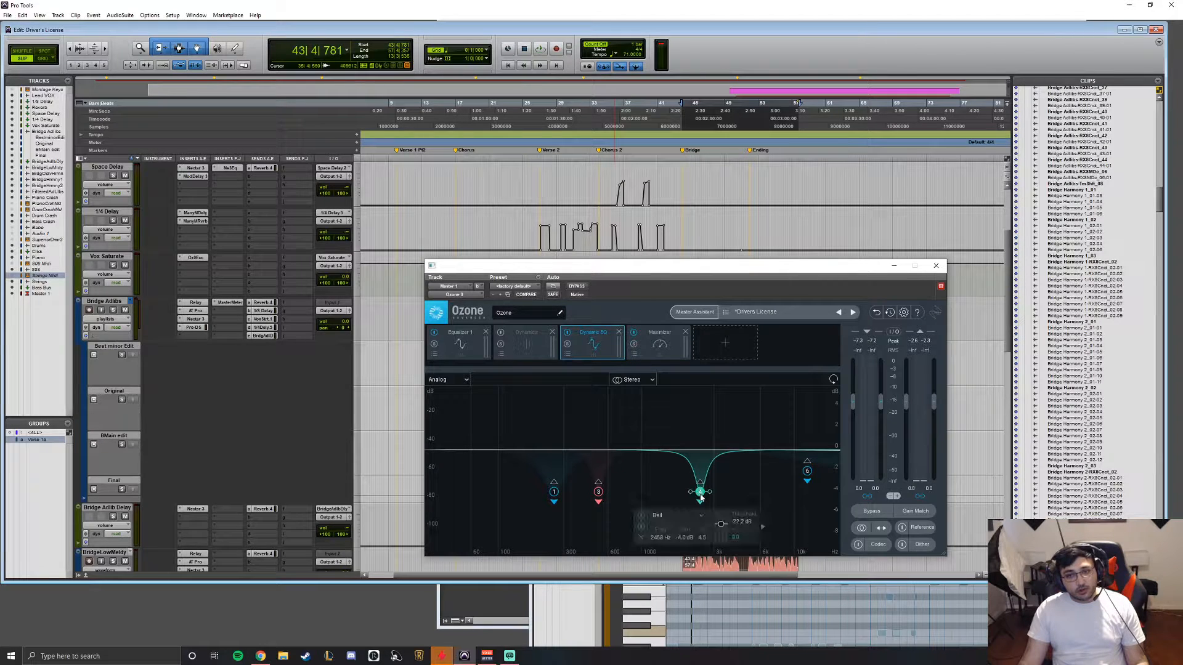
{"action": "left_click", "coordinate": [641, 527]}
{"action": "key", "text": "space"}
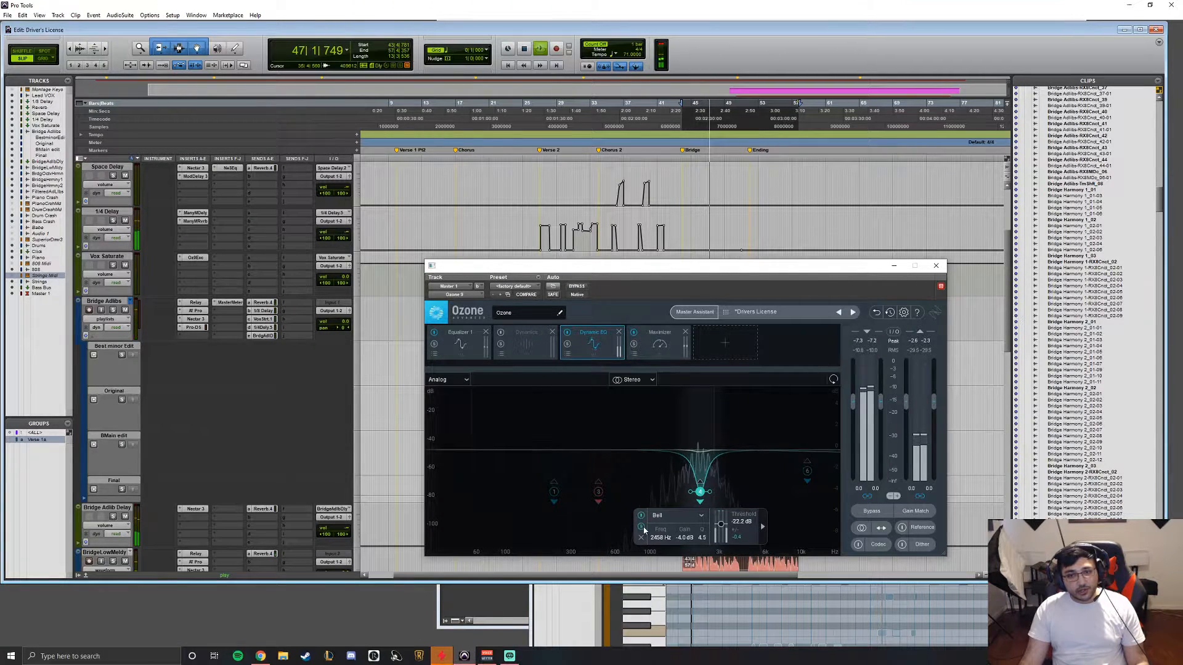
{"action": "key", "text": "space"}
Step: Audition band 3 of the Dynamic EQ in solo on the bridge, then stop playback and unsolo the band
{"action": "left_click", "coordinate": [597, 492]}
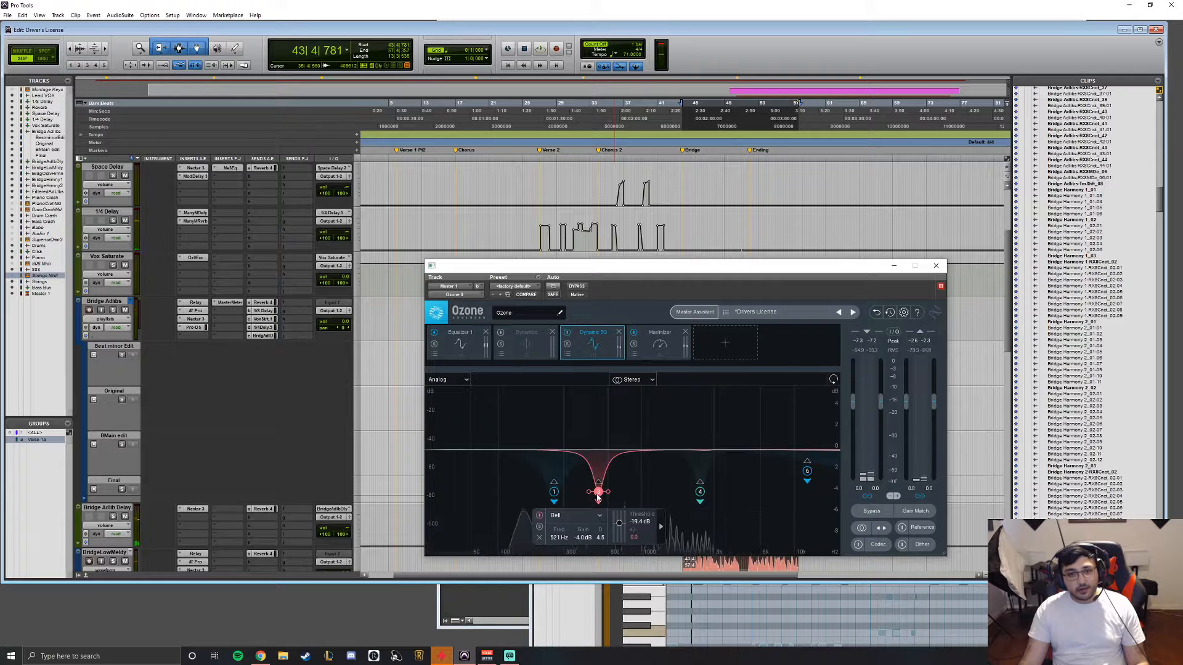
{"action": "left_click", "coordinate": [540, 527]}
{"action": "key", "text": "space"}
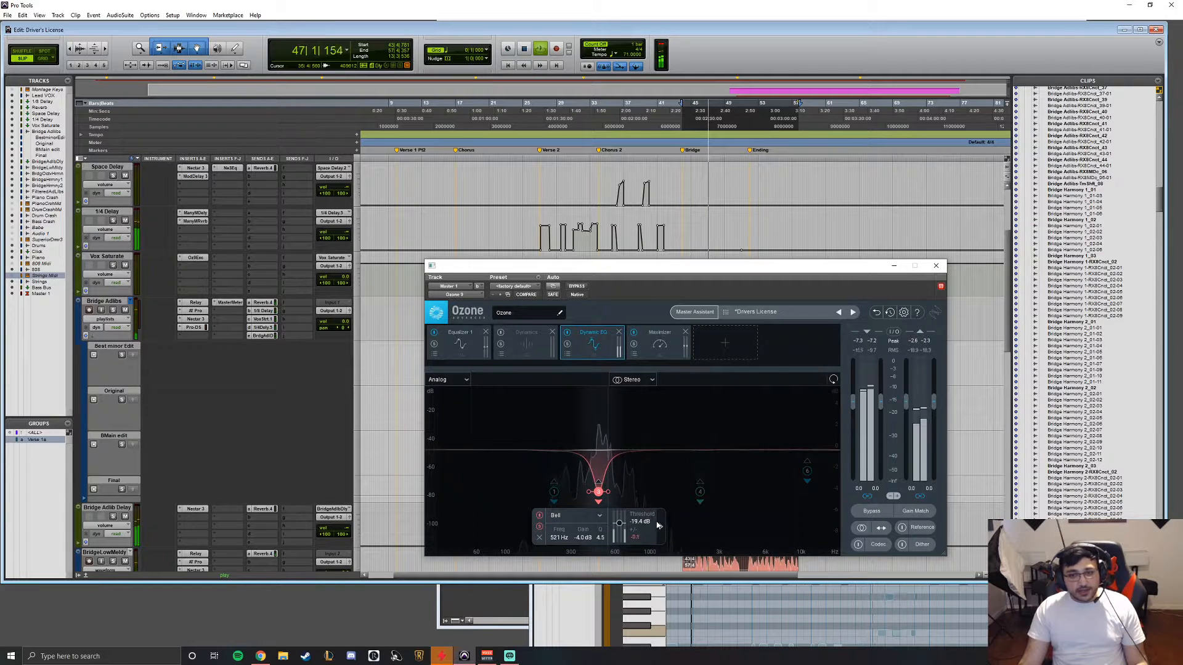
{"action": "key", "text": "space"}
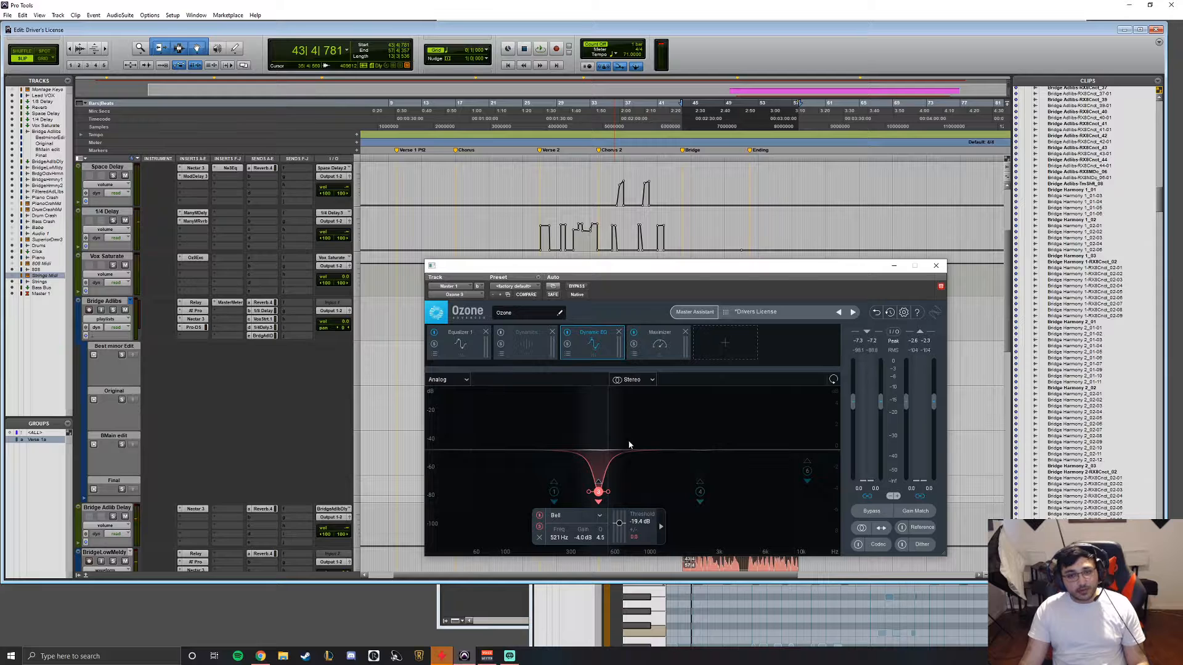
{"action": "left_click", "coordinate": [538, 527]}
Step: Raise the Maximizer's threshold to 0.0 dB and play the bridge to check the level, then stop playback
{"action": "left_click", "coordinate": [659, 342]}
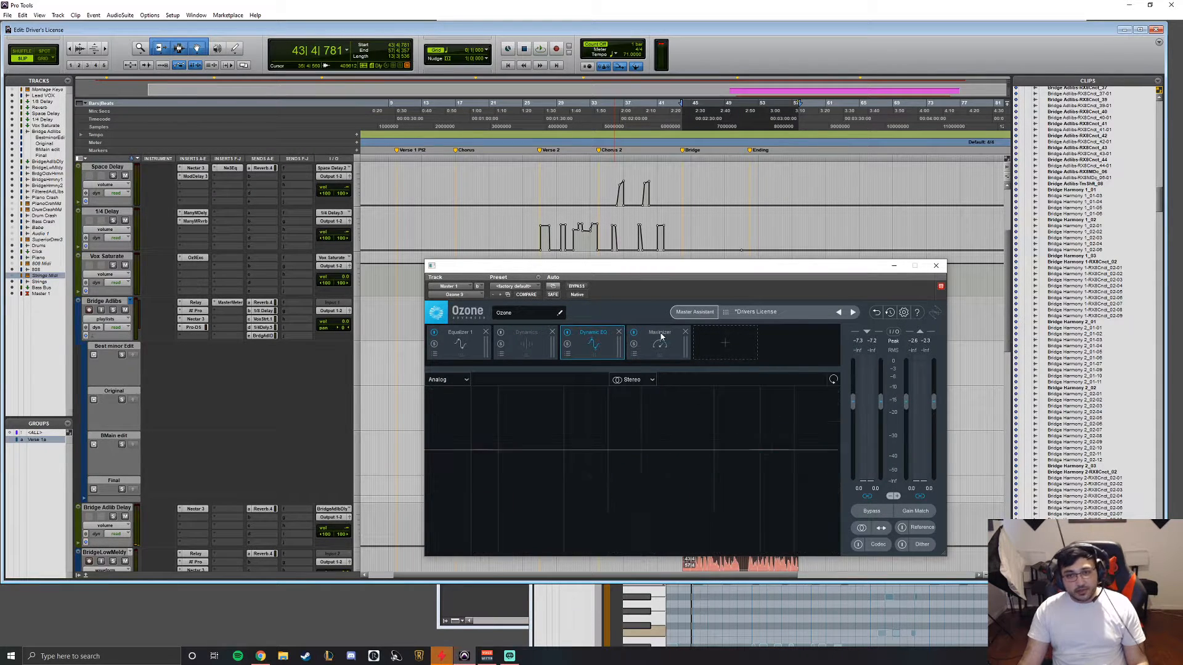
{"action": "scroll", "coordinate": [687, 191], "scroll_direction": "up", "scroll_amount": 3}
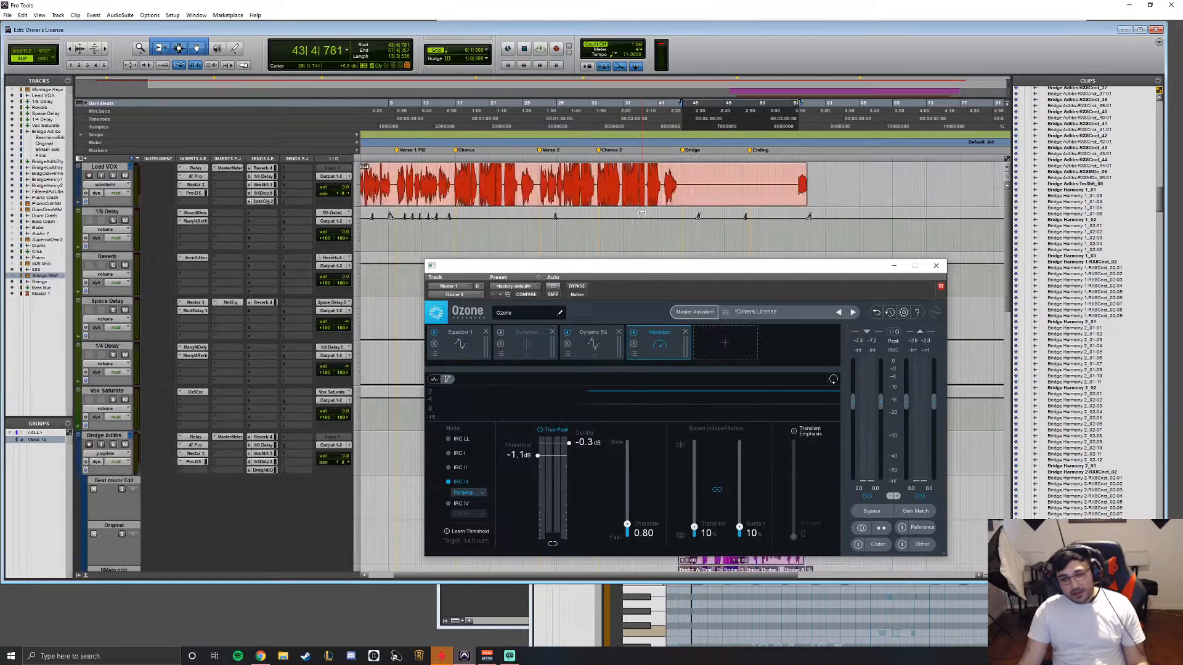
{"action": "scroll", "coordinate": [686, 183], "scroll_direction": "down", "scroll_amount": 3}
{"action": "scroll", "coordinate": [687, 183], "scroll_direction": "up", "scroll_amount": 3}
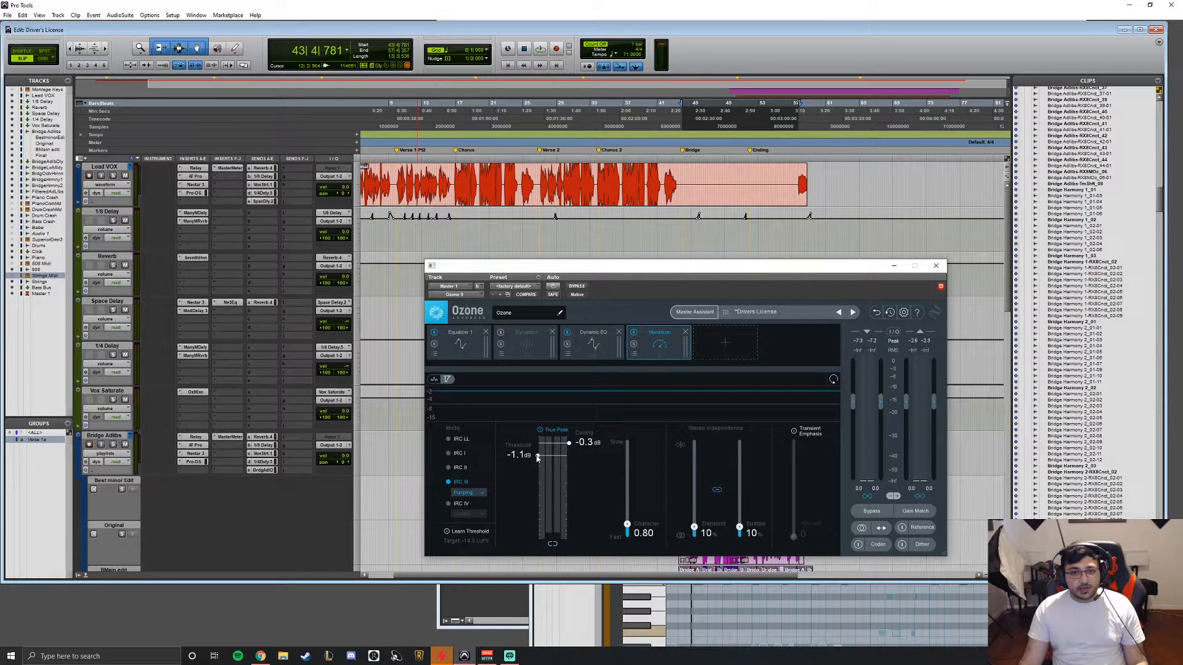
{"action": "left_click_drag", "start_coordinate": [537, 457], "coordinate": [537, 439]}
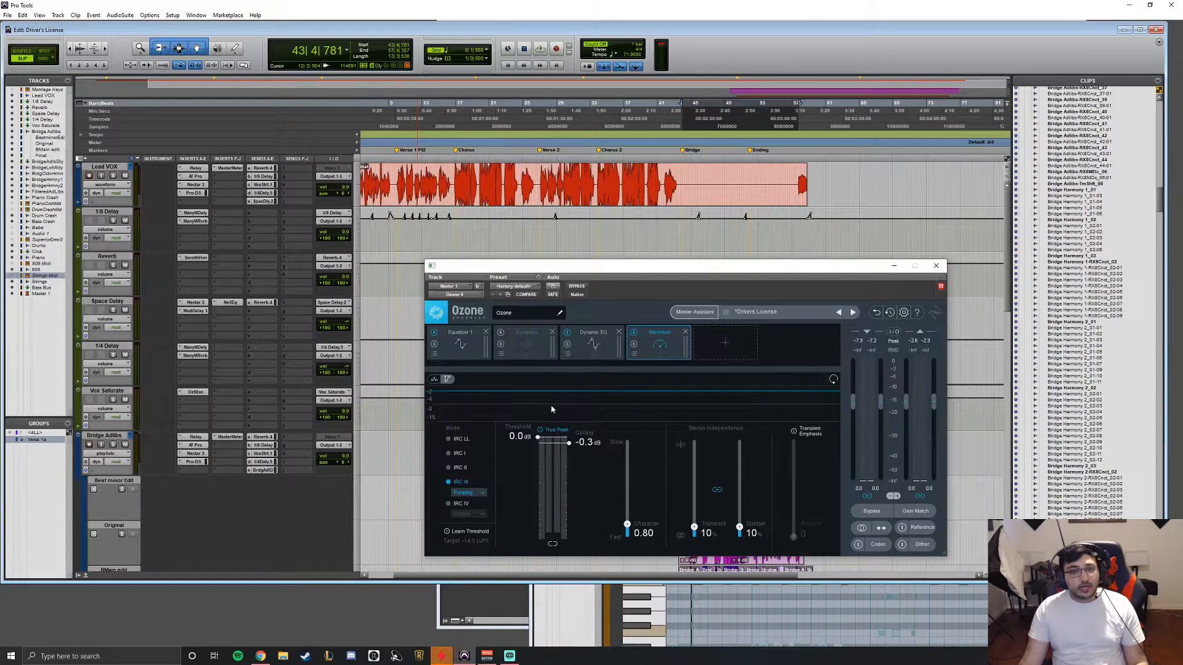
{"action": "key", "text": "space"}
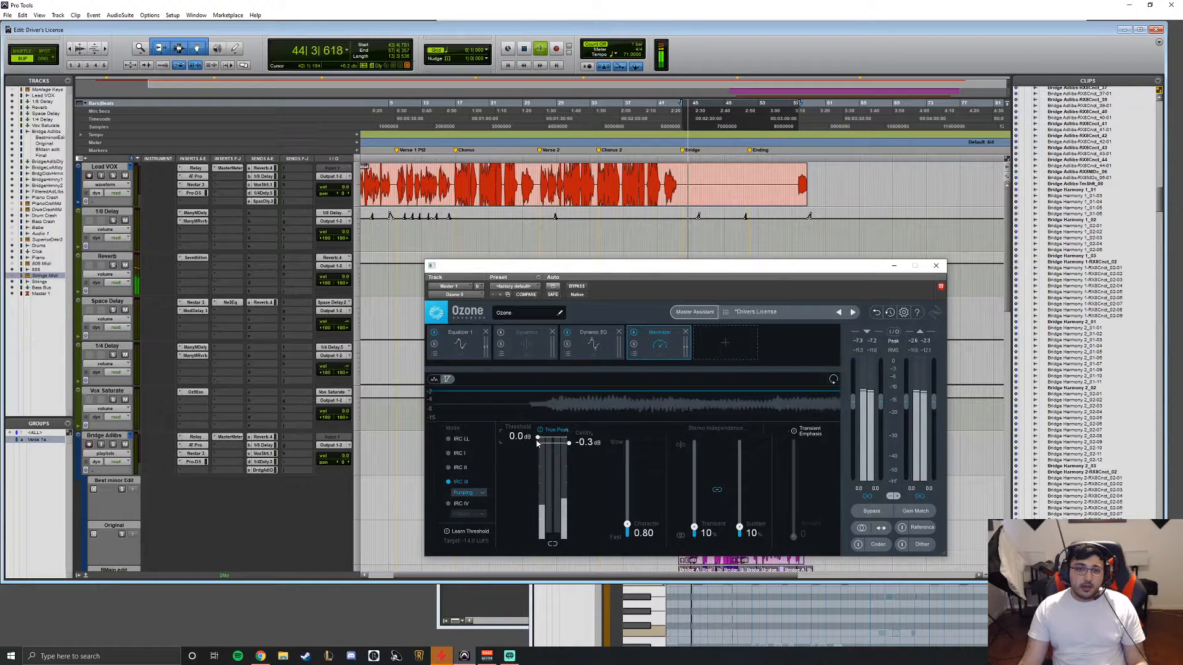
{"action": "key", "text": "space"}
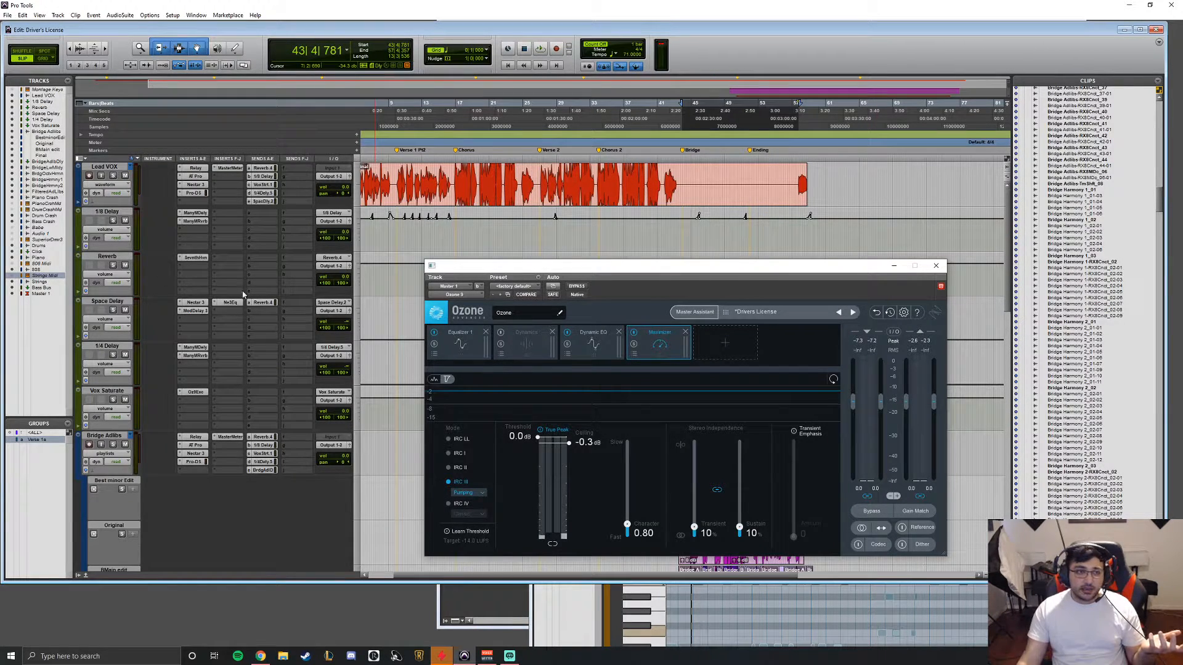
{"action": "scroll", "coordinate": [243, 294], "scroll_direction": "down", "scroll_amount": 3}
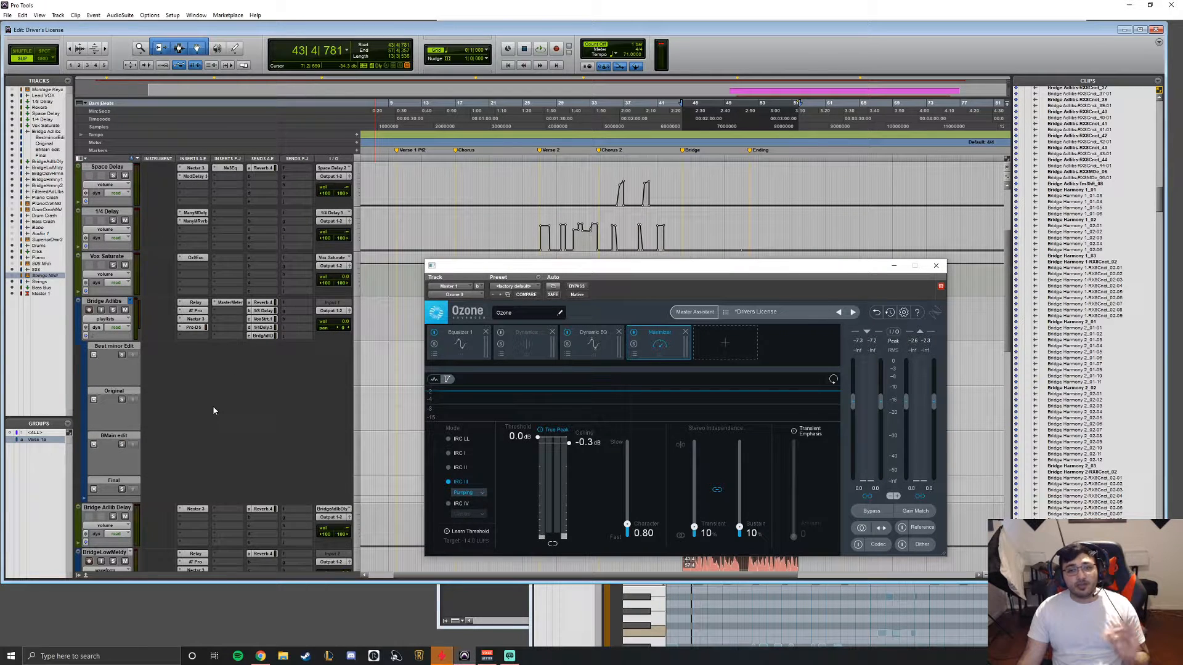
{"action": "scroll", "coordinate": [214, 411], "scroll_direction": "down", "scroll_amount": 10}
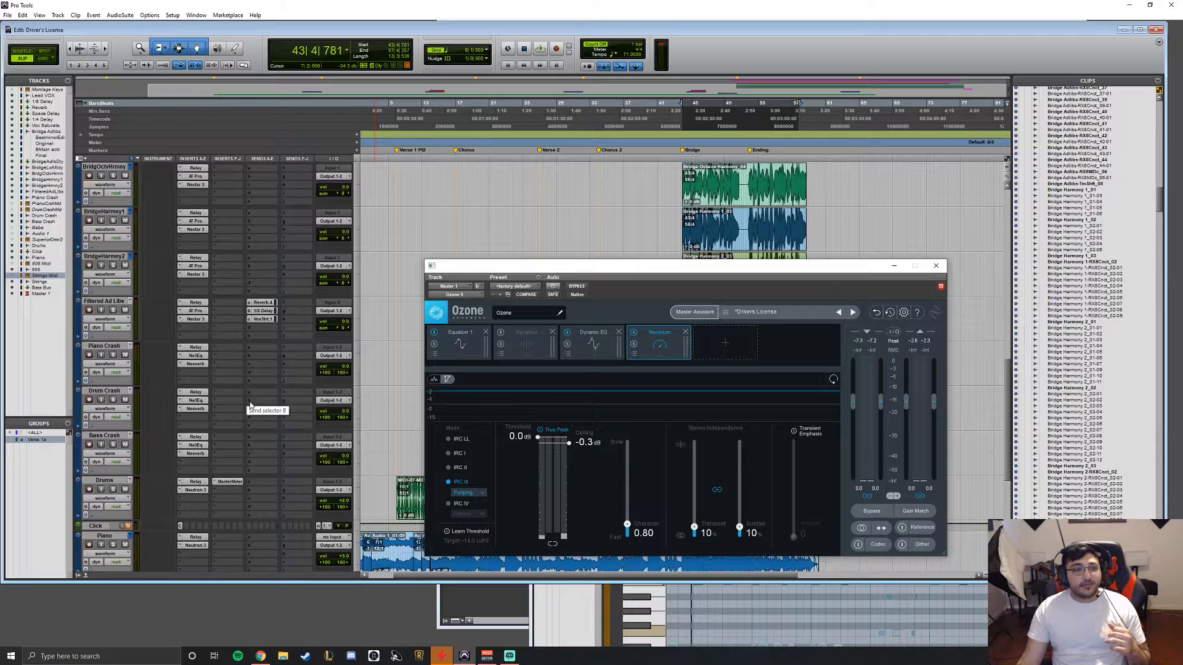
{"action": "scroll", "coordinate": [250, 405], "scroll_direction": "down", "scroll_amount": 2}
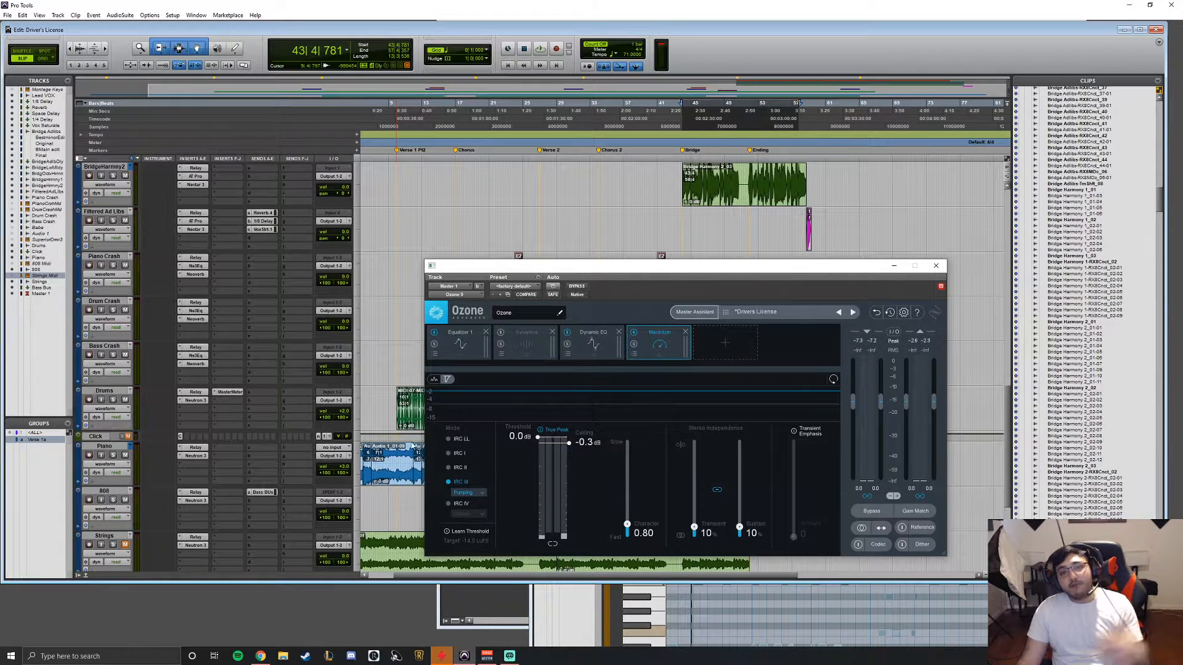
{"action": "scroll", "coordinate": [273, 332], "scroll_direction": "up", "scroll_amount": 10}
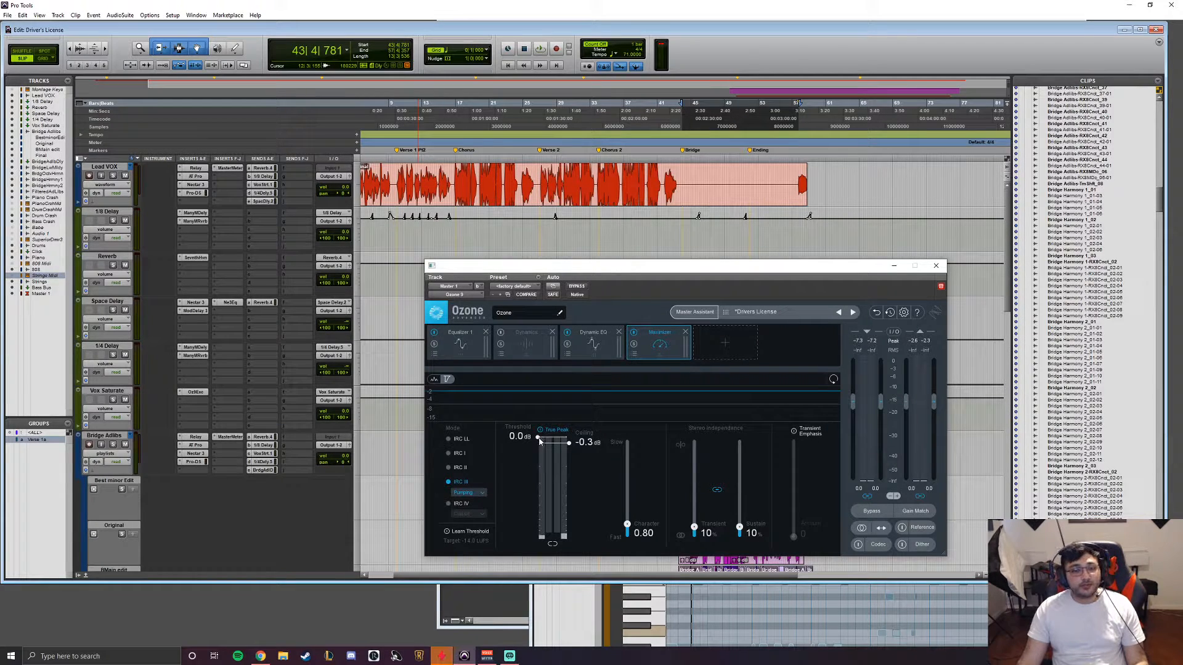
Step: Play the bridge while lowering the Maximizer's threshold to -12.6 dB, then stop playback and return the threshold to 0.0 dB
{"action": "key", "text": "space"}
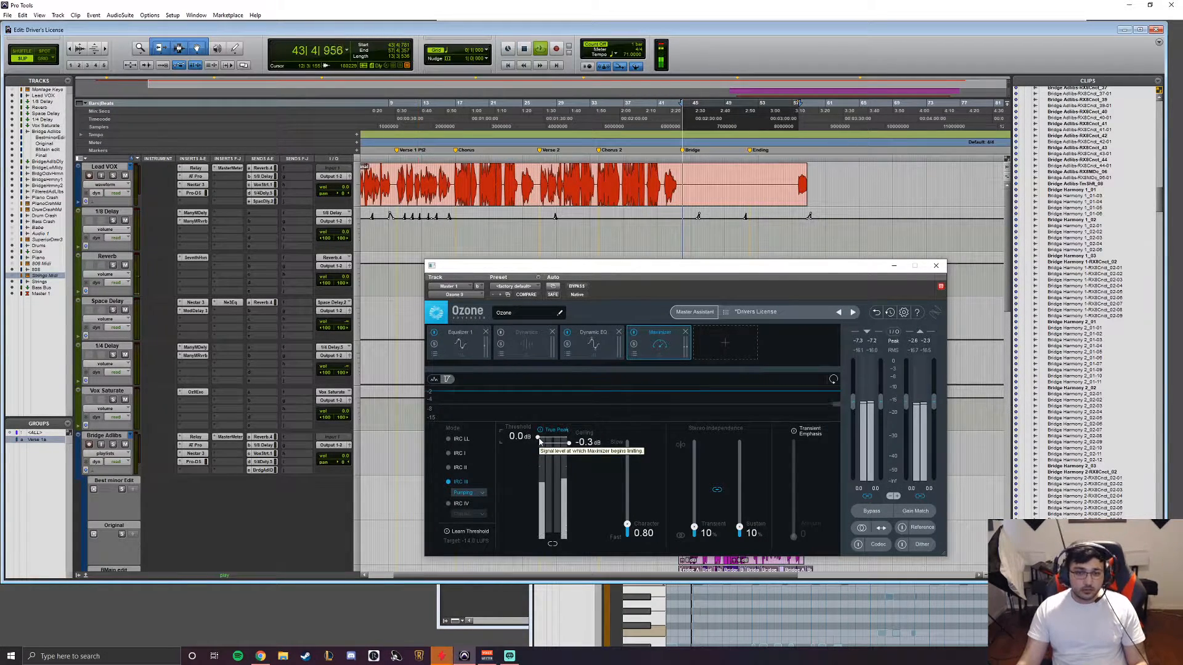
{"action": "left_click_drag", "start_coordinate": [540, 441], "coordinate": [551, 527]}
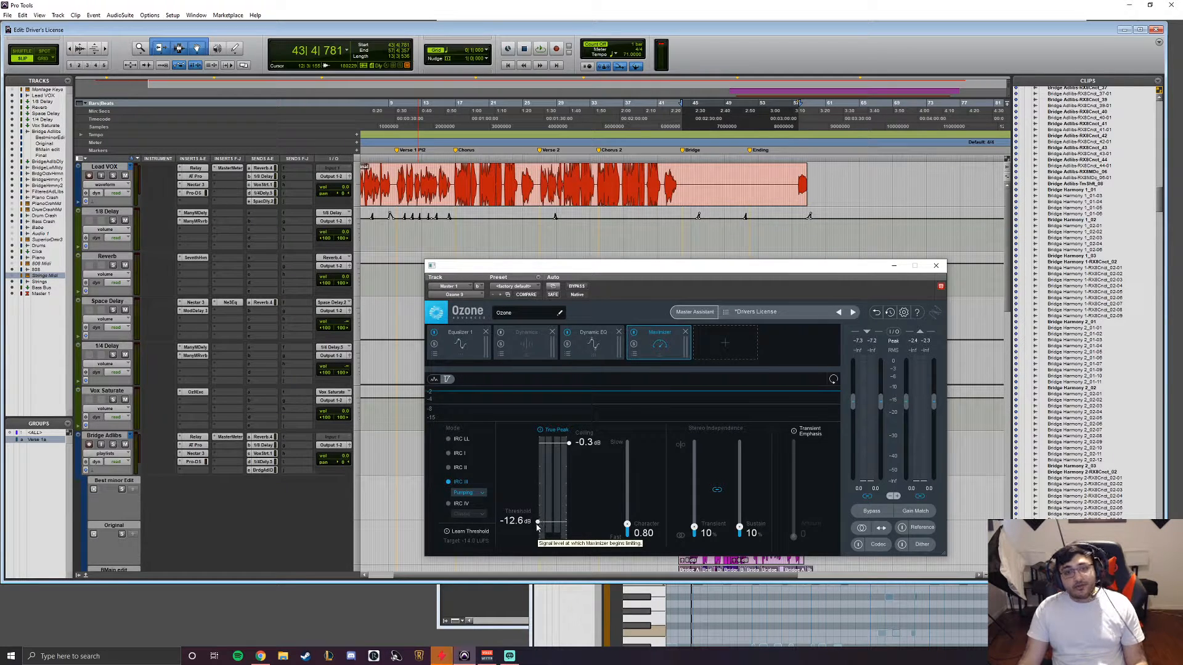
{"action": "left_click_drag", "start_coordinate": [537, 523], "coordinate": [541, 441]}
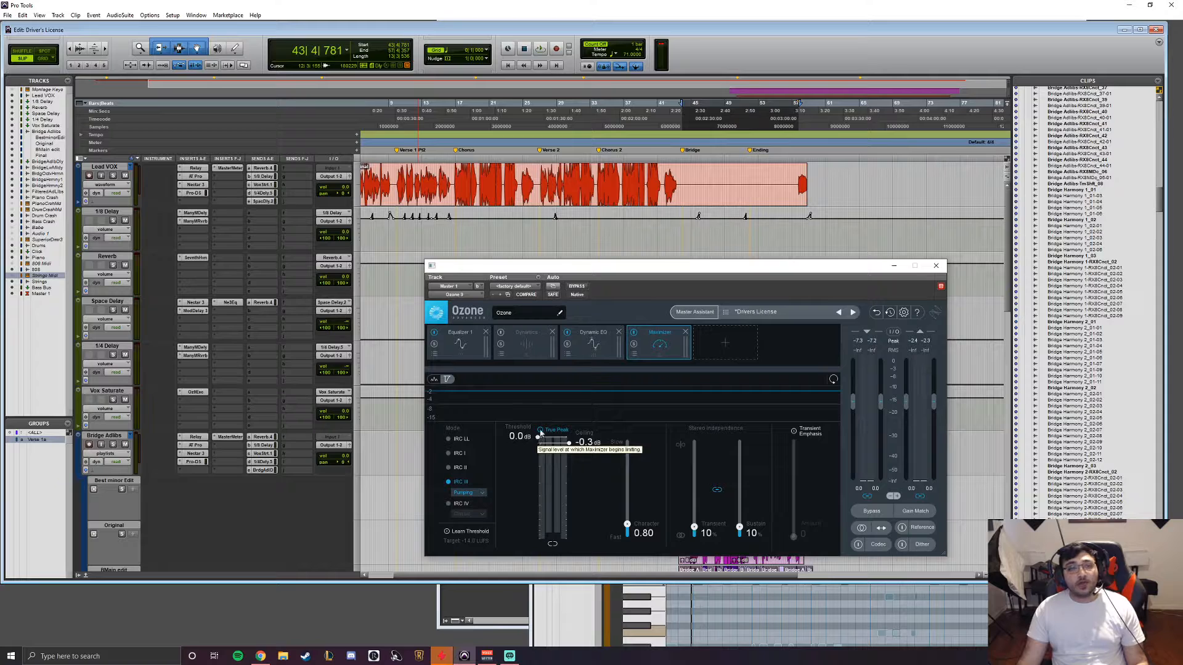
Step: Review the Equalizer 1 curve, then set the Maximizer's threshold to -1.1 dB while the bridge plays, stop playback and clear the input clip indicators
{"action": "left_click", "coordinate": [475, 350]}
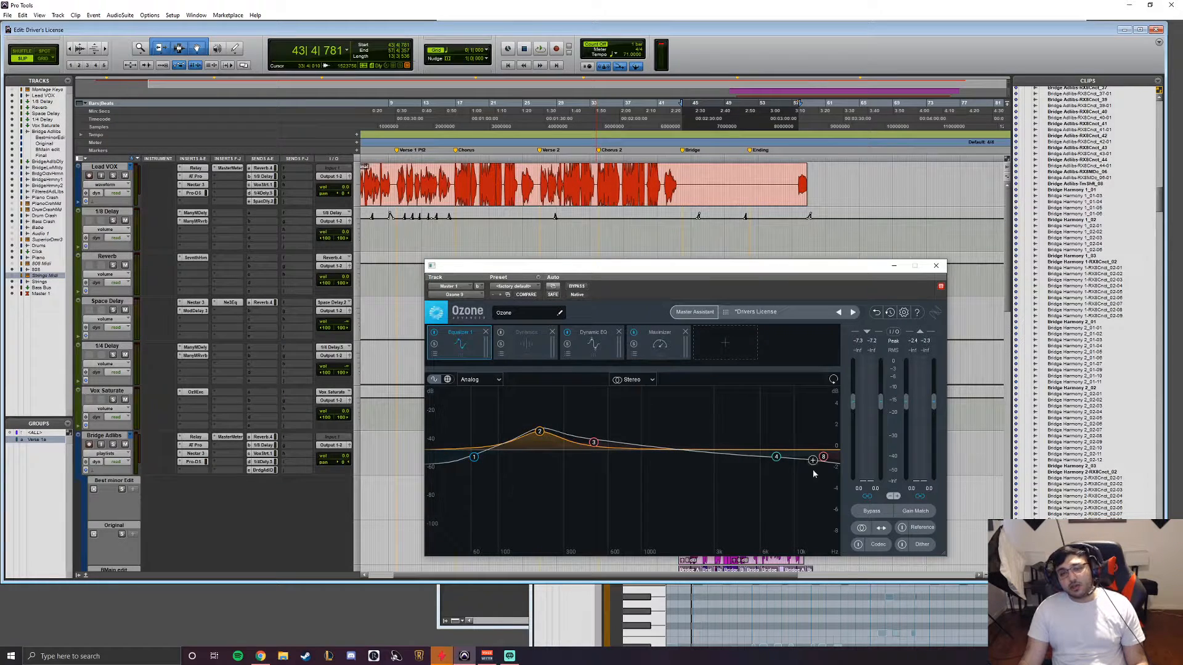
{"action": "left_click", "coordinate": [659, 351]}
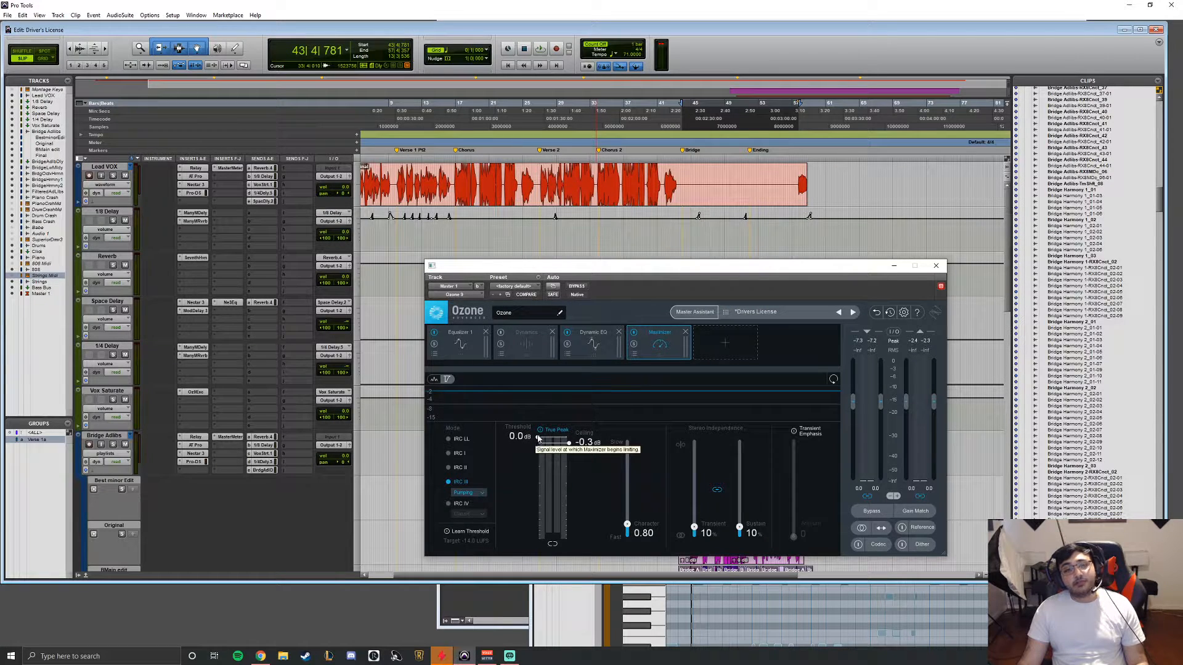
{"action": "key", "text": "space"}
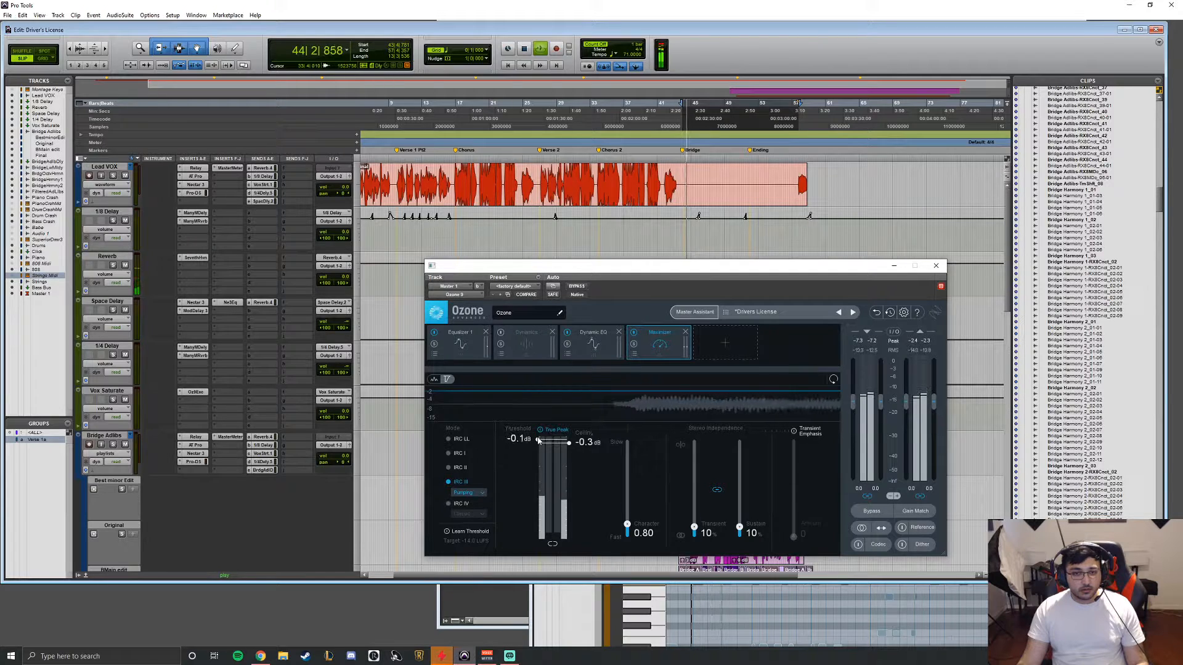
{"action": "left_click_drag", "start_coordinate": [538, 438], "coordinate": [539, 444]}
{"action": "left_click_drag", "start_coordinate": [537, 446], "coordinate": [538, 457]}
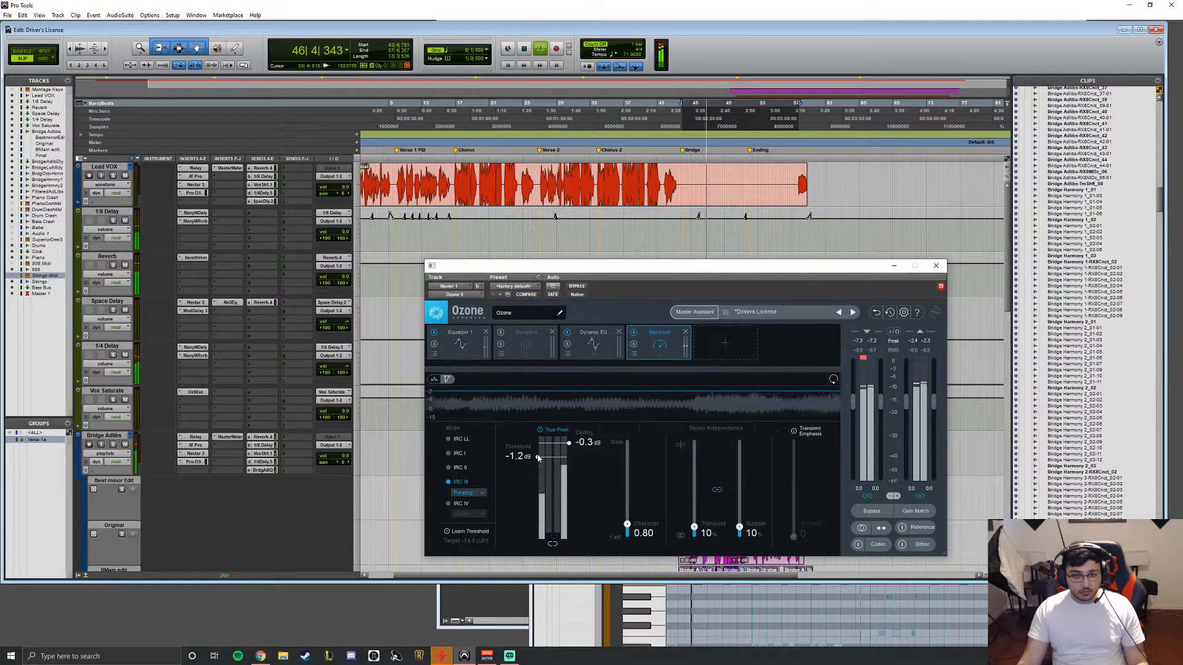
{"action": "left_click_drag", "start_coordinate": [537, 457], "coordinate": [538, 455]}
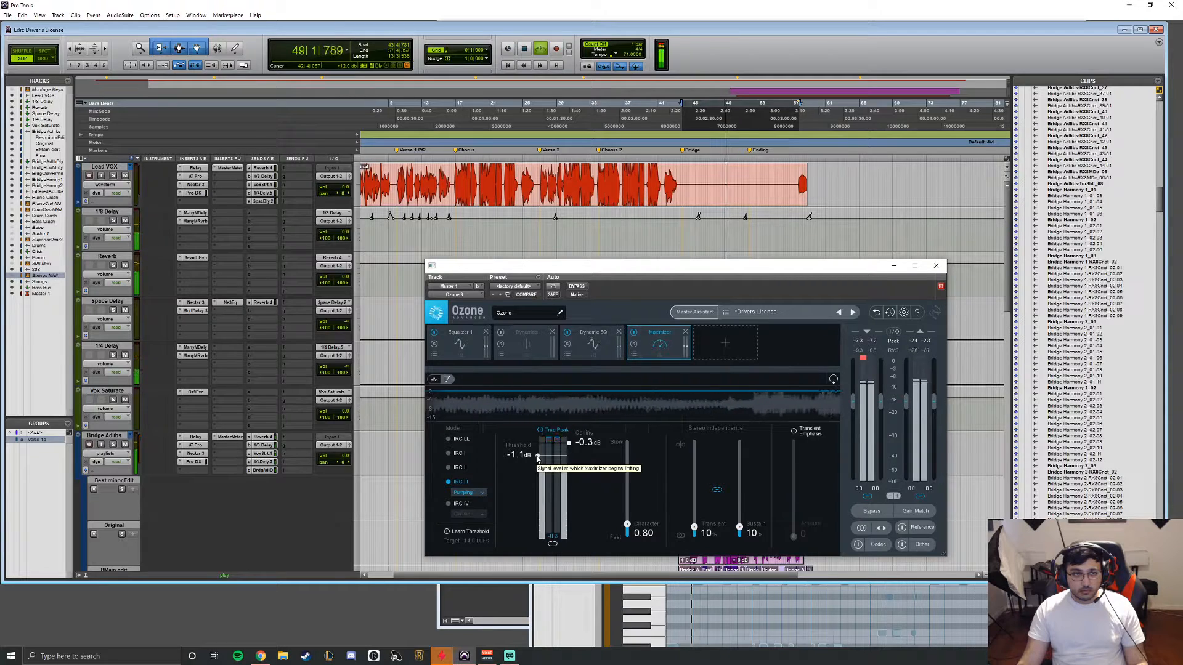
{"action": "key", "text": "space"}
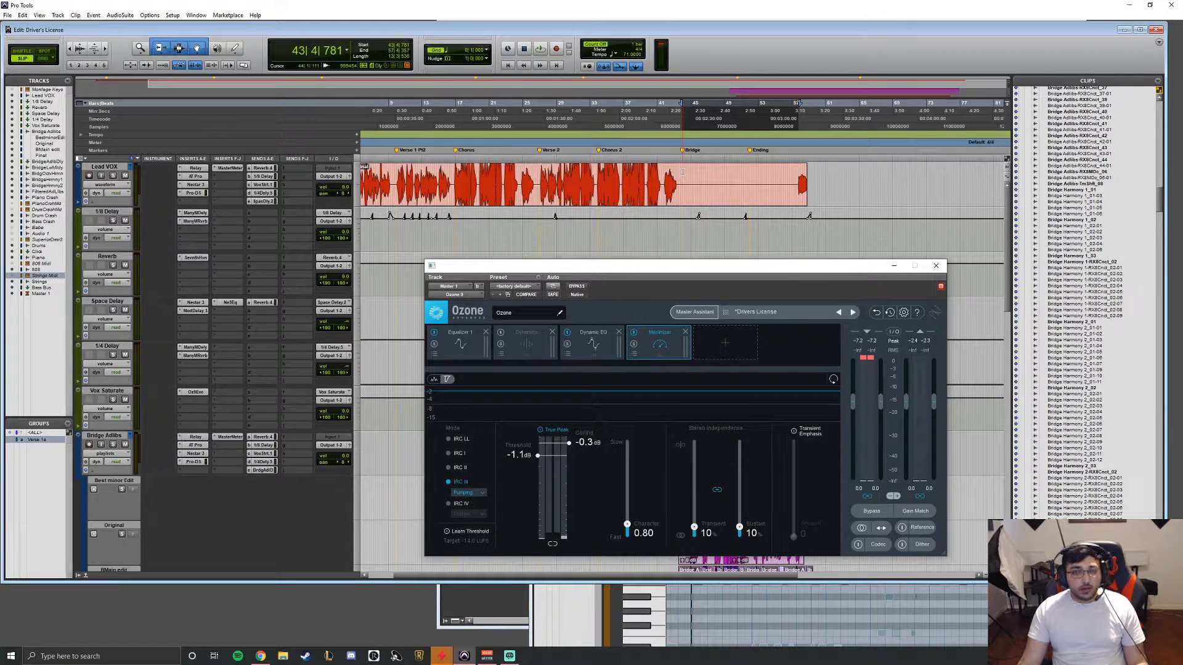
{"action": "left_click", "coordinate": [868, 357]}
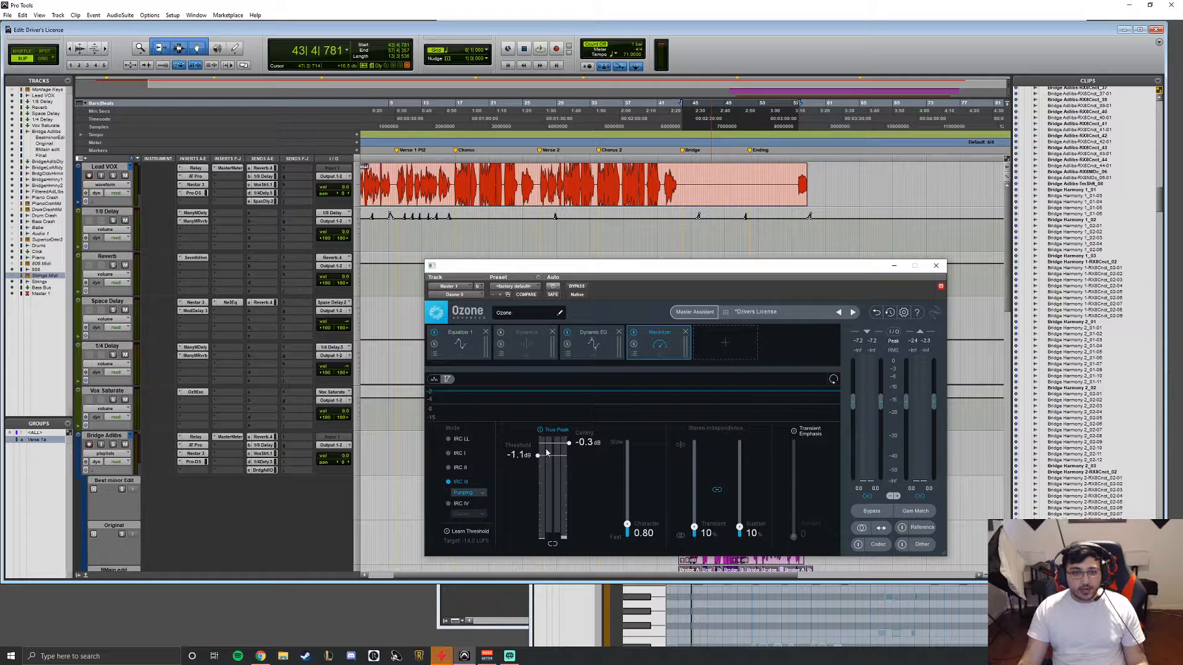
Step: Look over the IRC III character styles, try the Maximizer's IRC IV mode and switch back to IRC III with Pumping
{"action": "left_click", "coordinate": [475, 493]}
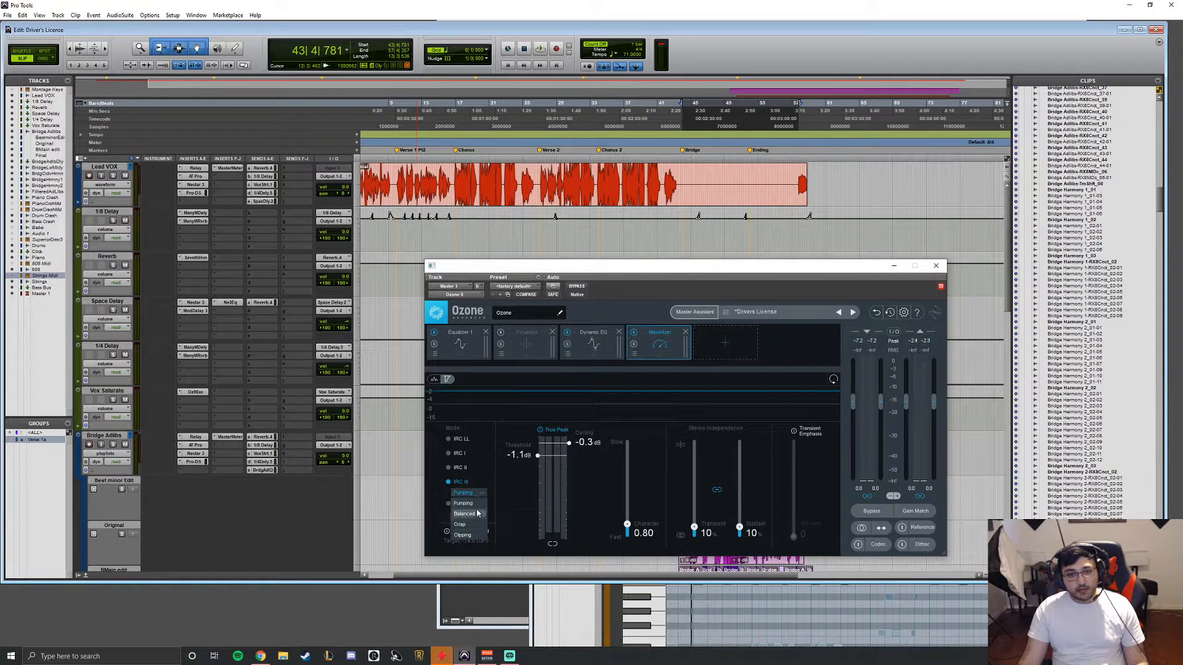
{"action": "left_click", "coordinate": [478, 494]}
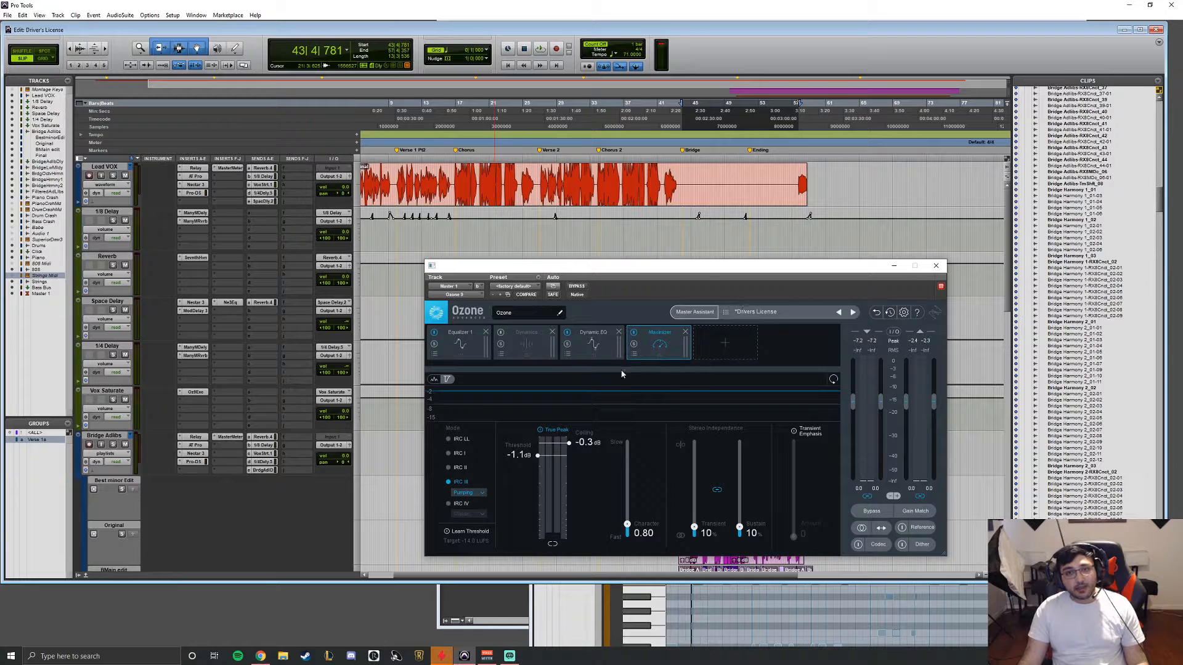
{"action": "left_click", "coordinate": [459, 503]}
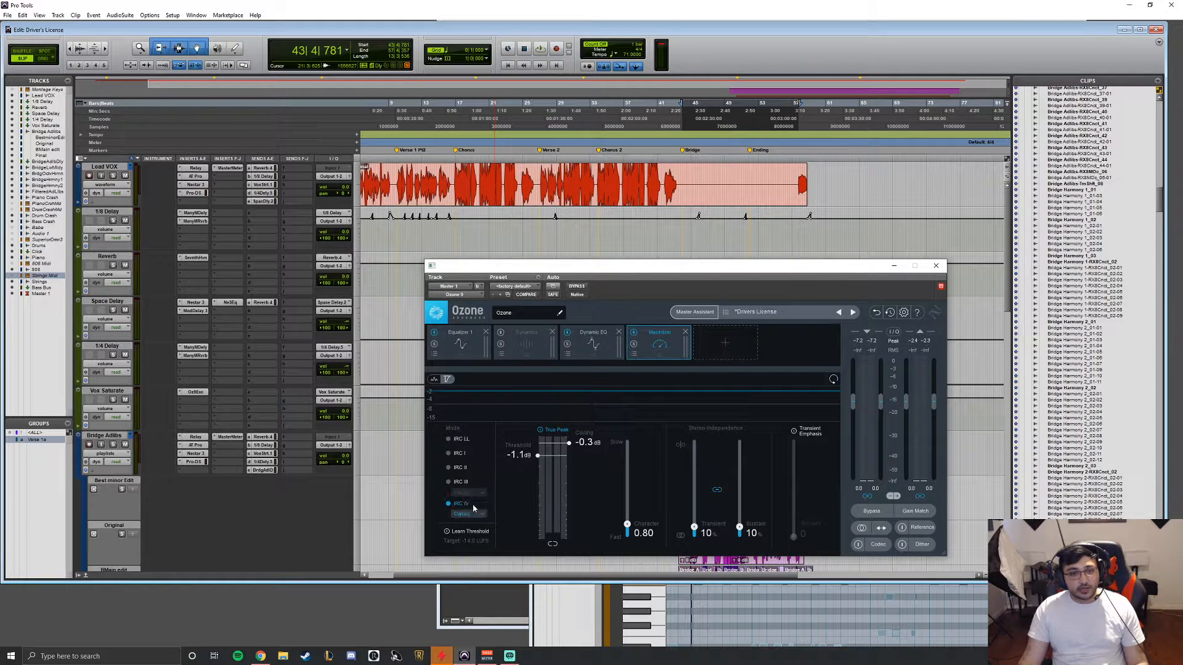
{"action": "left_click", "coordinate": [478, 511]}
{"action": "left_click", "coordinate": [448, 492]}
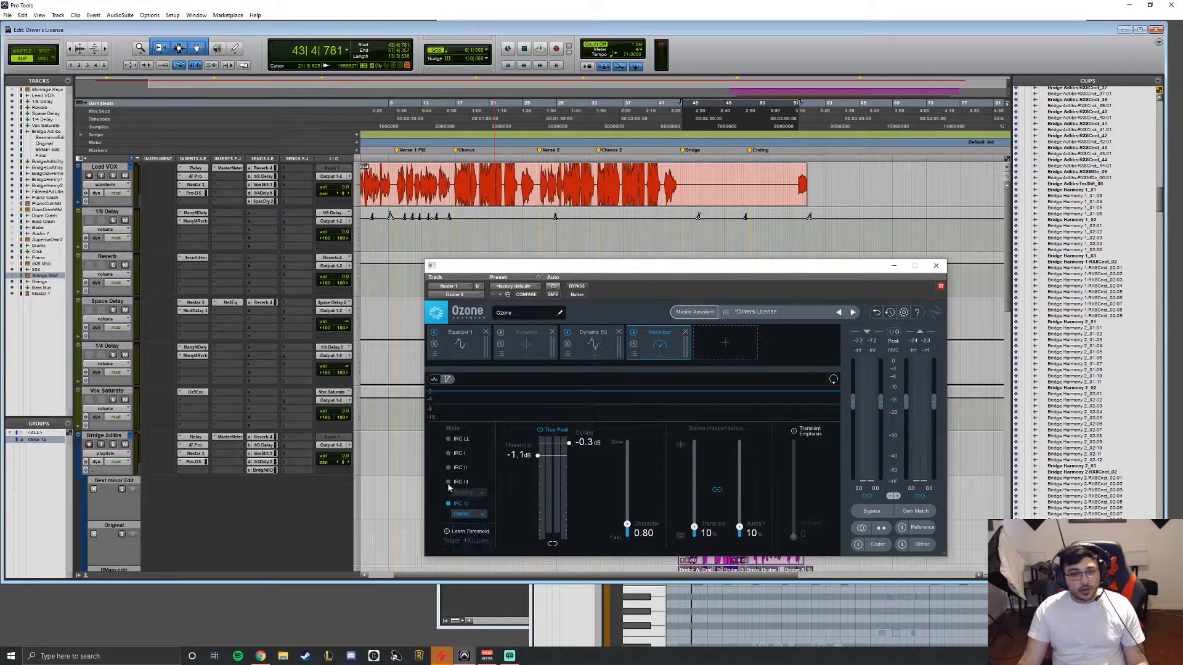
{"action": "left_click", "coordinate": [449, 483]}
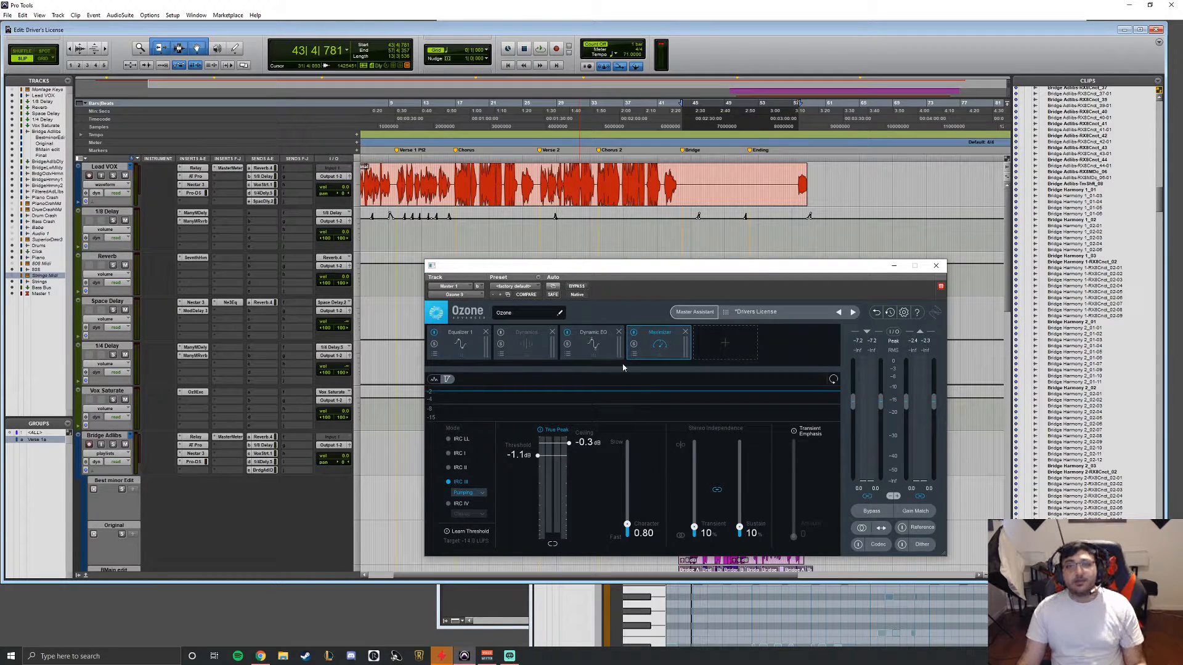
Step: Insert the stereo iZotope Tonal Balance Control 2 plug-in on the Master 1 track, directly after Ozone 9
{"action": "scroll", "coordinate": [234, 454], "scroll_direction": "down", "scroll_amount": 10}
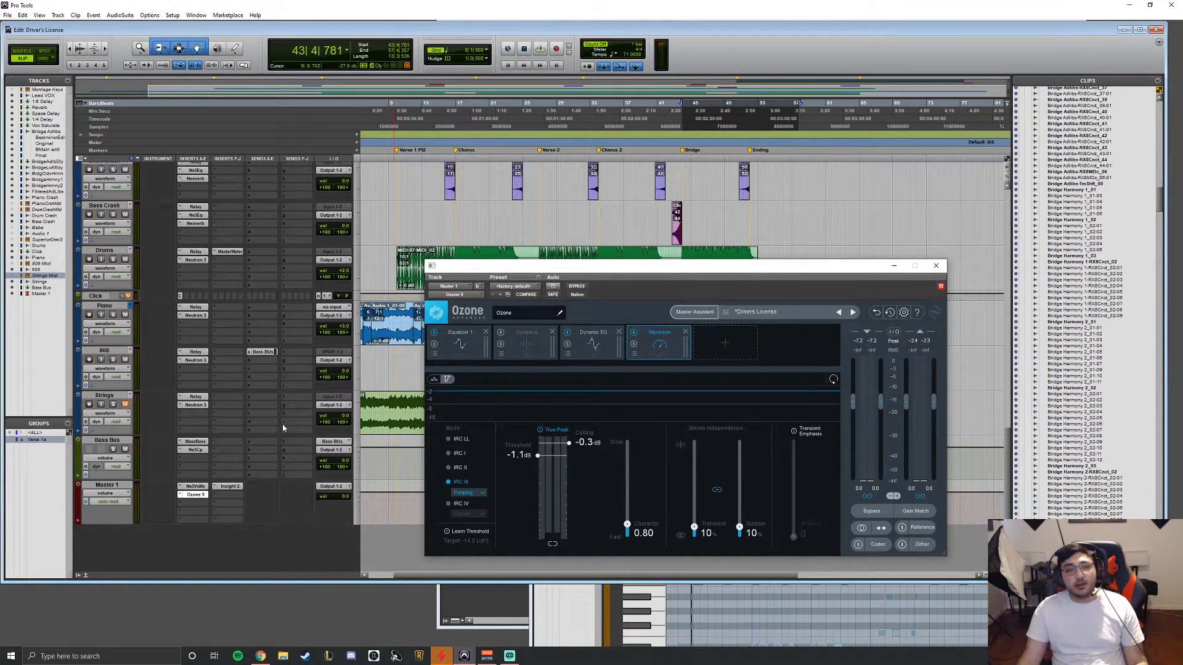
{"action": "left_click", "coordinate": [198, 504]}
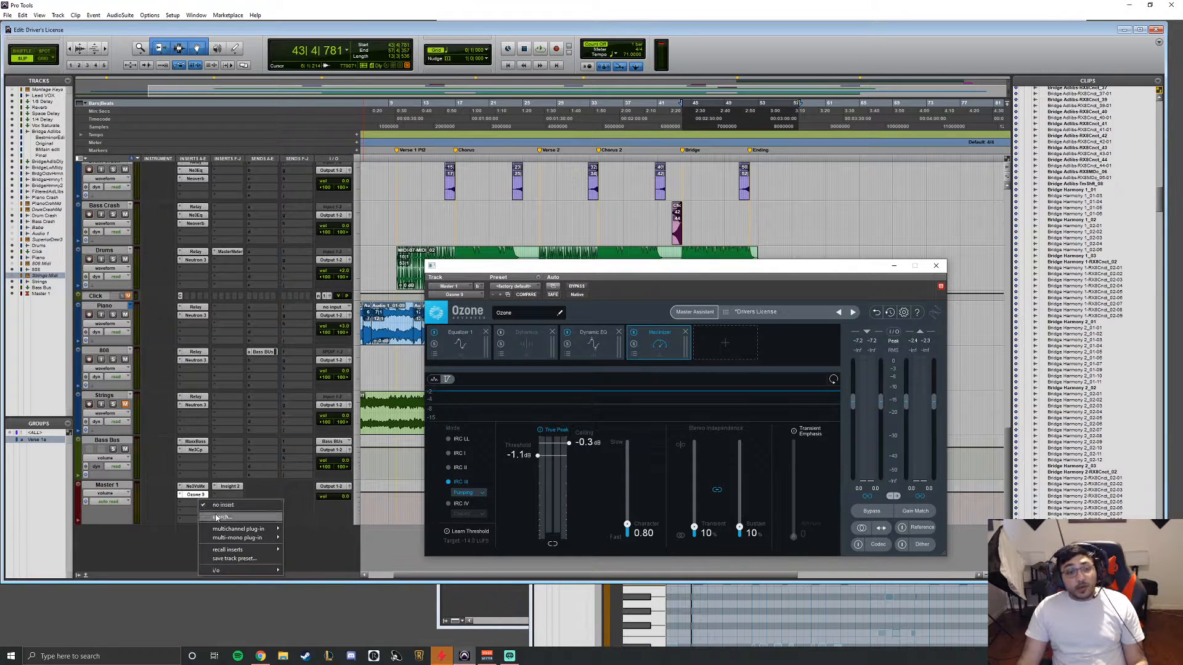
{"action": "left_click", "coordinate": [316, 514]}
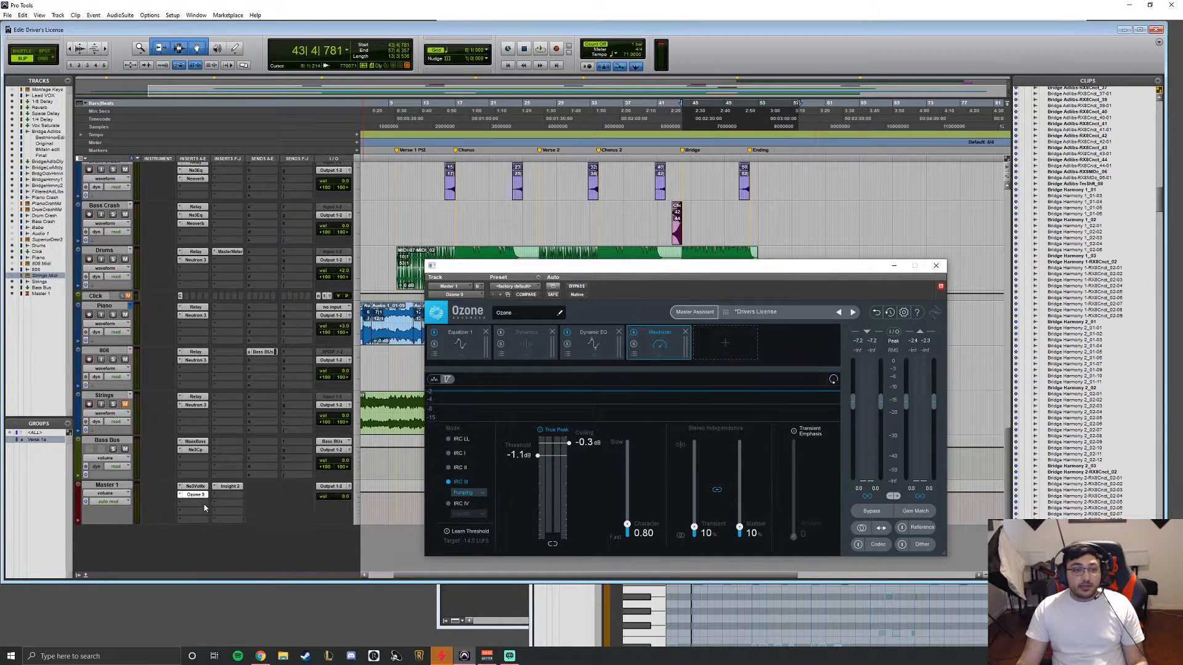
{"action": "left_click", "coordinate": [203, 504]}
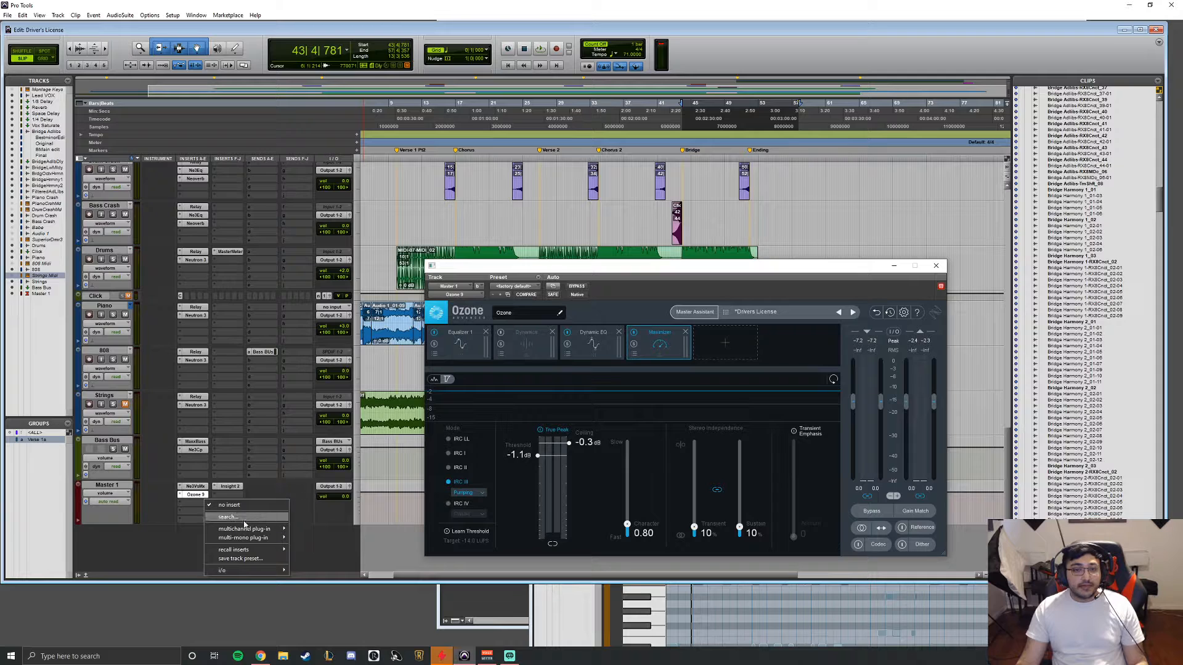
{"action": "mouse_move", "coordinate": [271, 529]}
{"action": "mouse_move", "coordinate": [338, 521]}
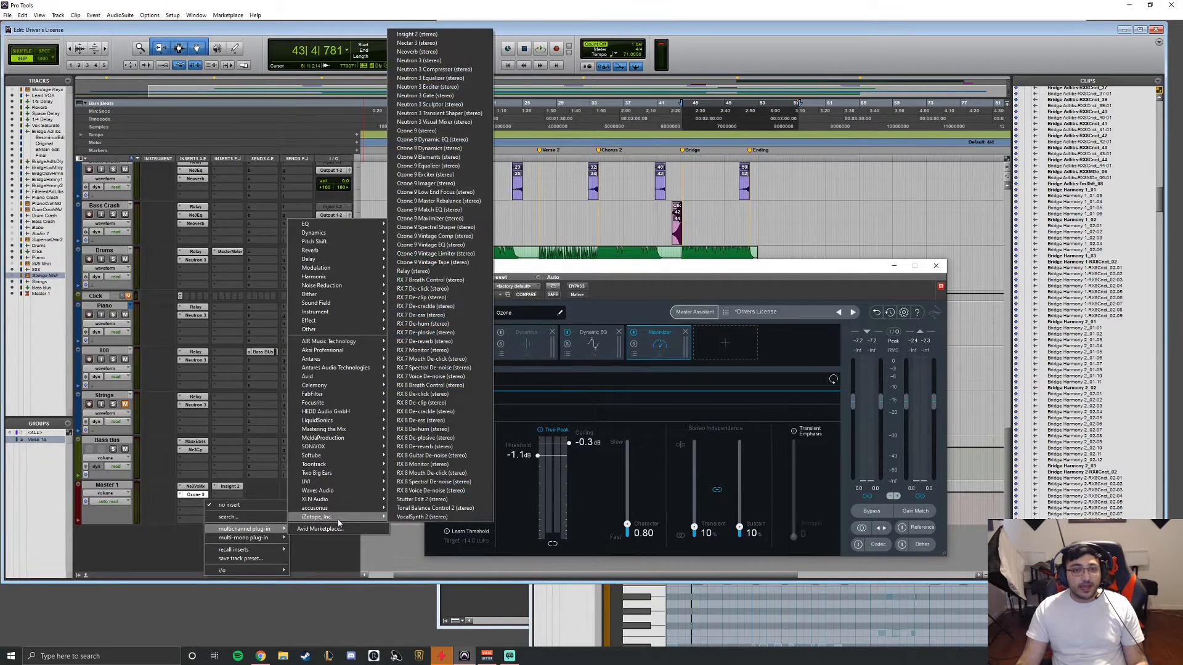
{"action": "left_click", "coordinate": [440, 511]}
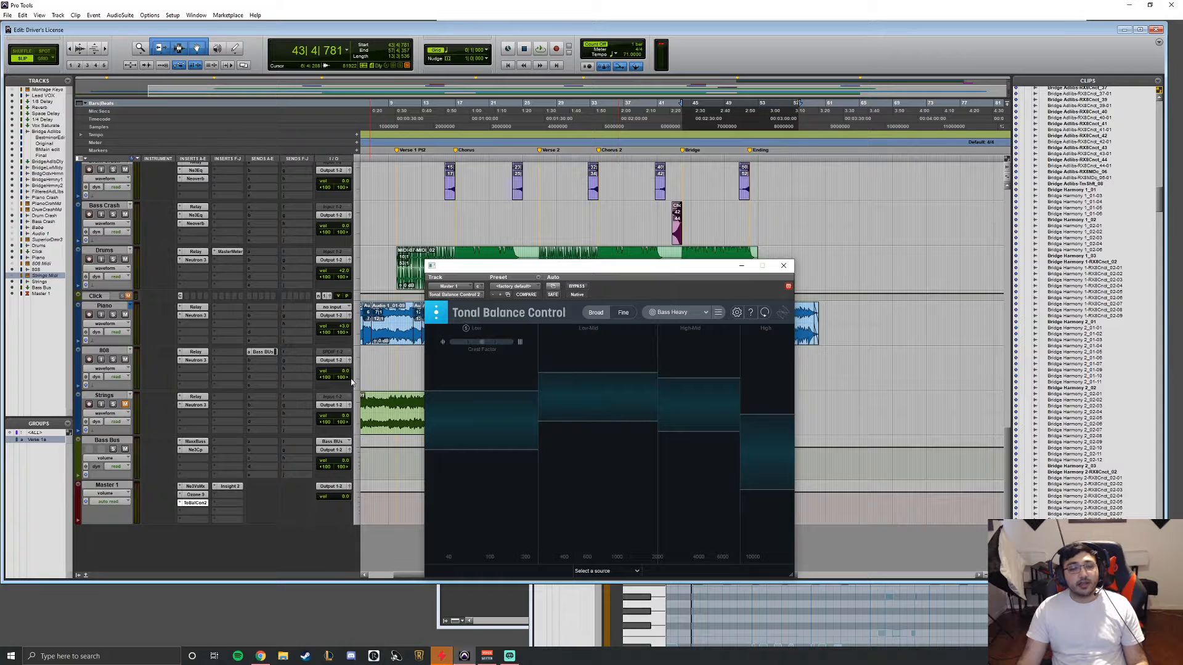
Step: Set Tonal Balance Control's target curve to Pop, move its window clear of the tracks and play the bridge against it, then stop playback
{"action": "left_click", "coordinate": [679, 315]}
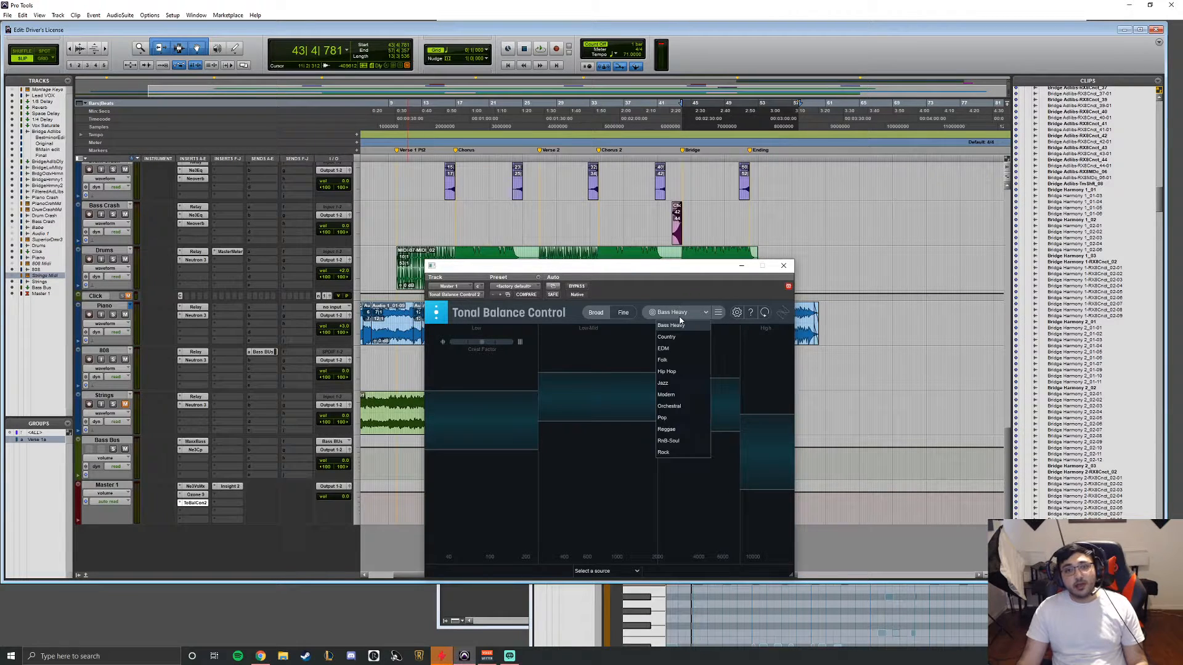
{"action": "left_click", "coordinate": [676, 418]}
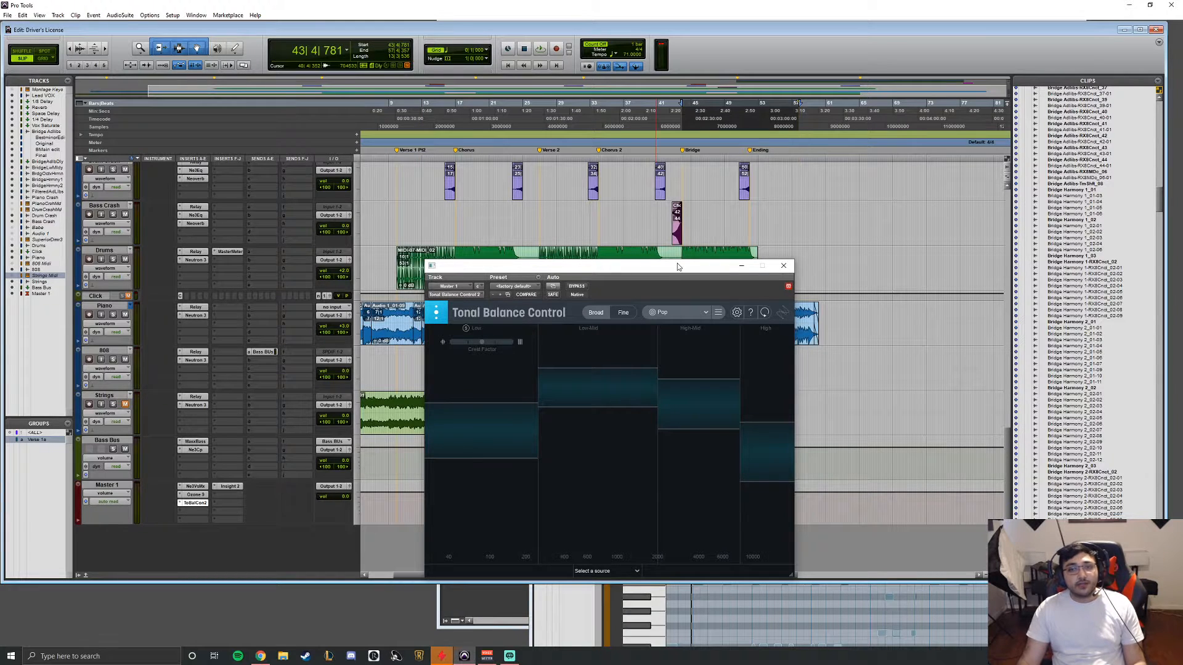
{"action": "left_click_drag", "start_coordinate": [677, 264], "coordinate": [894, 234]}
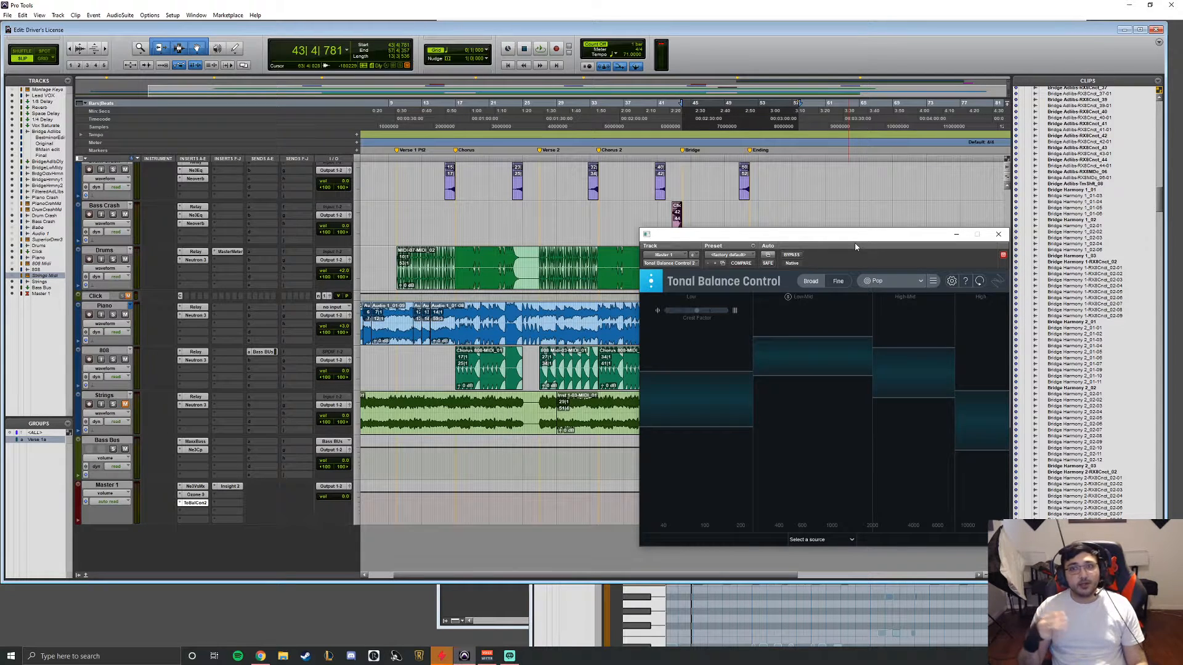
{"action": "key", "text": "space"}
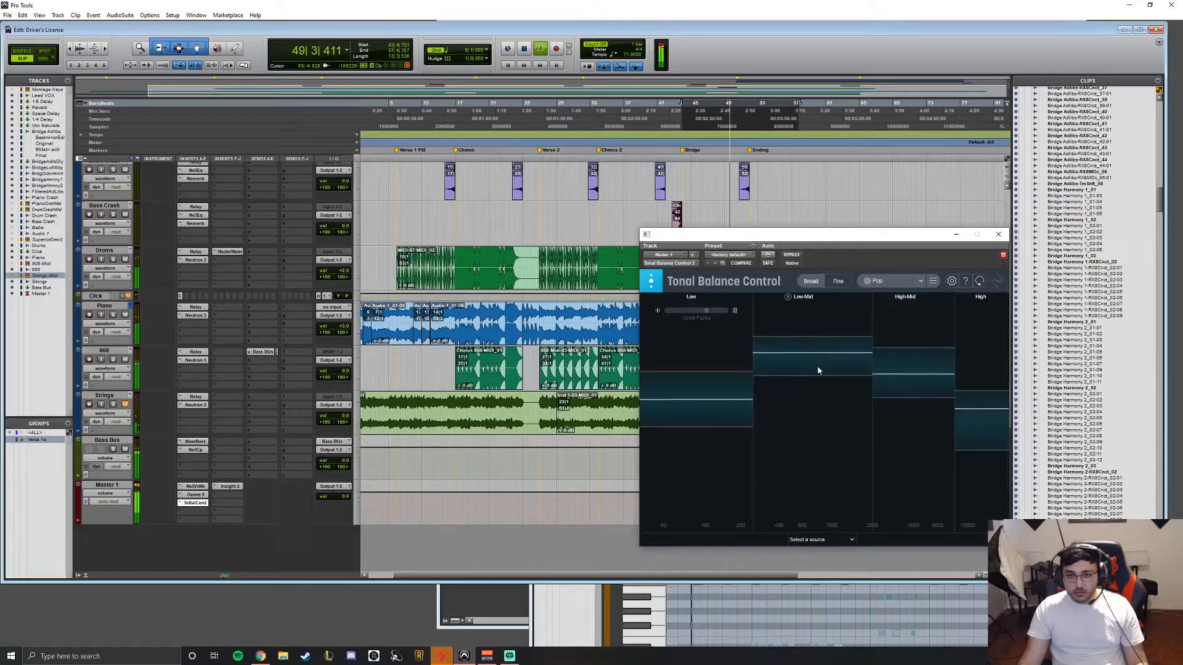
{"action": "key", "text": "space"}
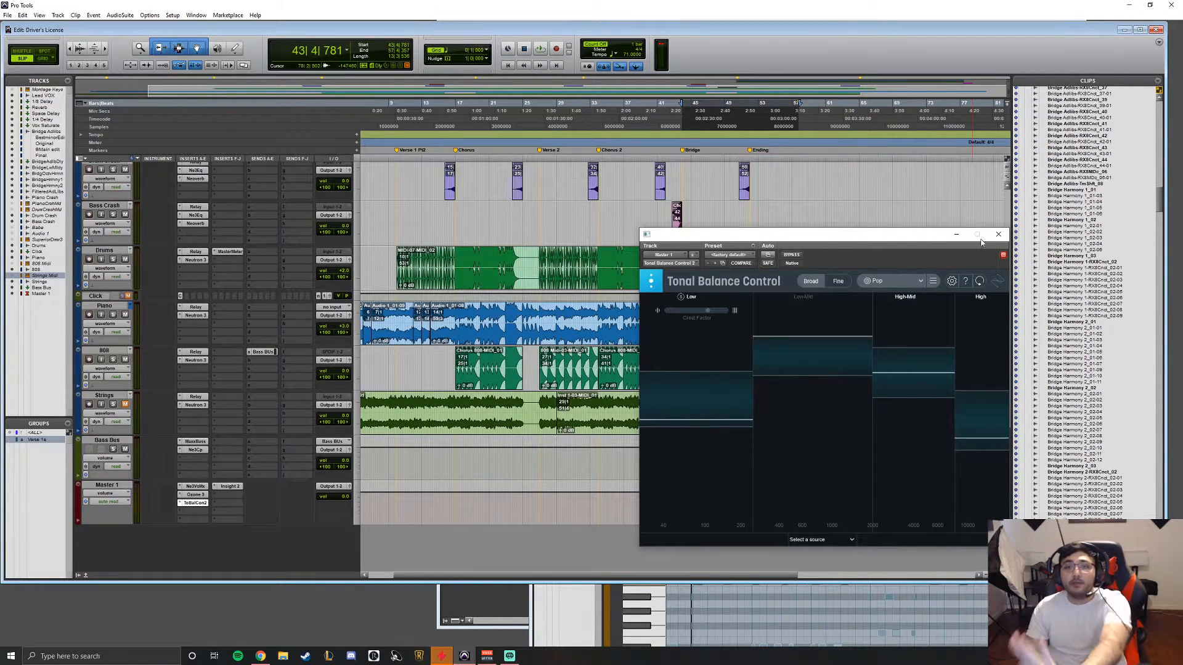
Step: Play the bridge while soloing the Low, Low-Mid, High-Mid and High bands one by one, then check all bands together and stop playback
{"action": "left_click", "coordinate": [896, 295]}
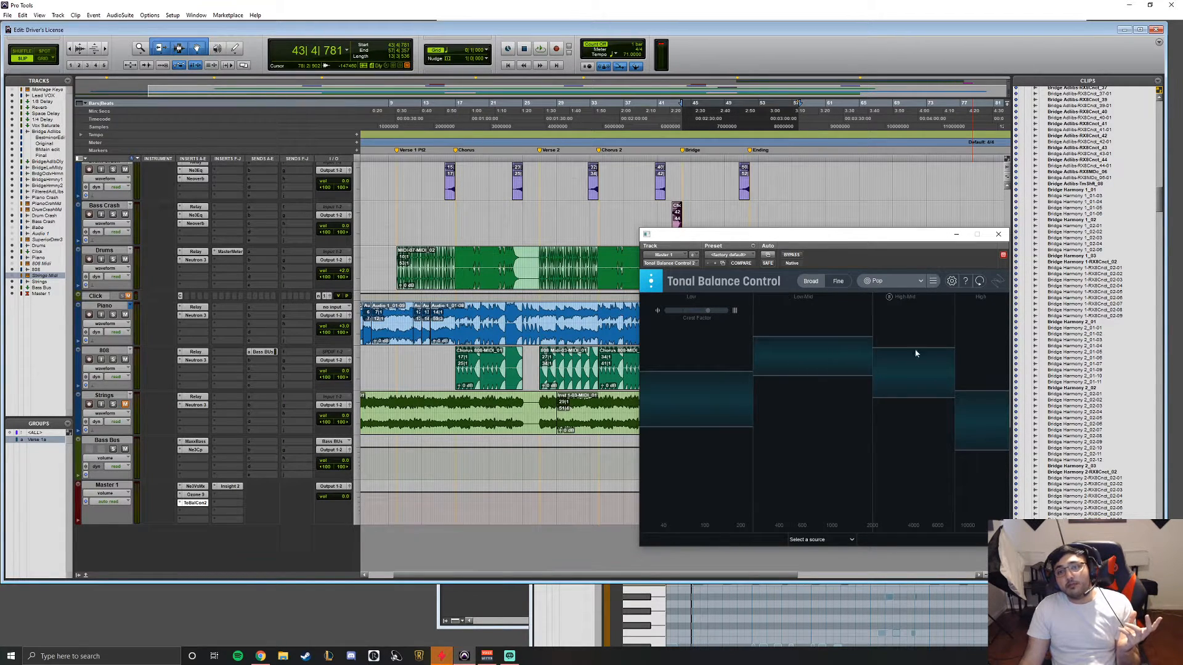
{"action": "key", "text": "space"}
{"action": "left_click", "coordinate": [681, 298]}
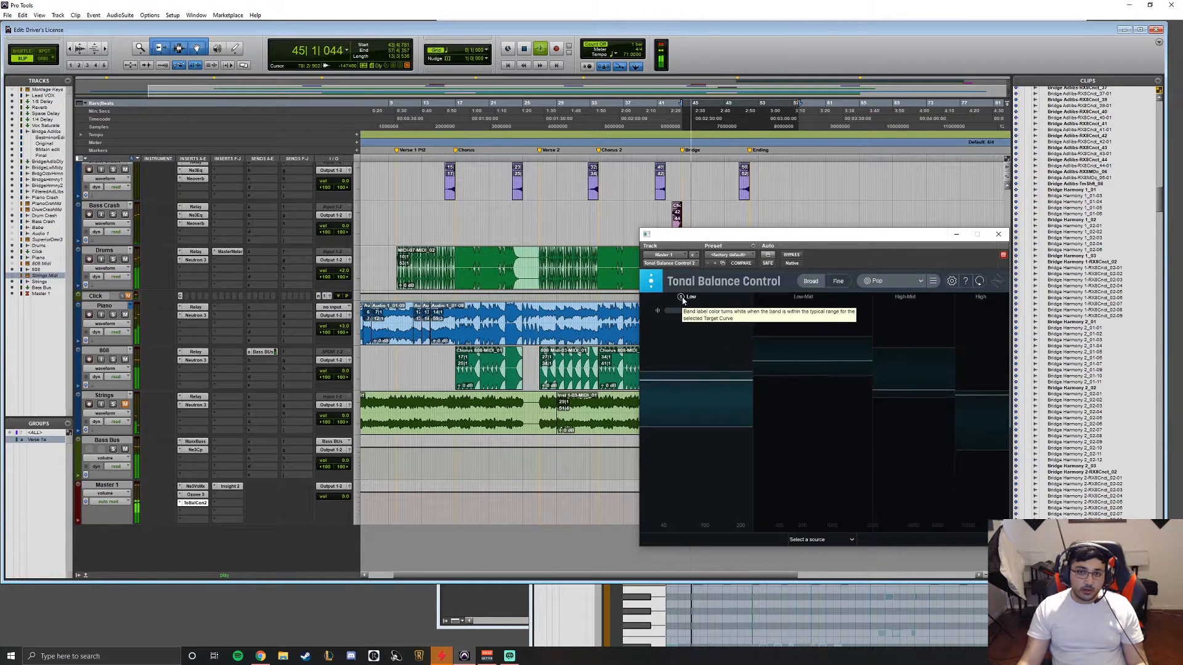
{"action": "left_click", "coordinate": [681, 298]}
{"action": "left_click", "coordinate": [788, 297]}
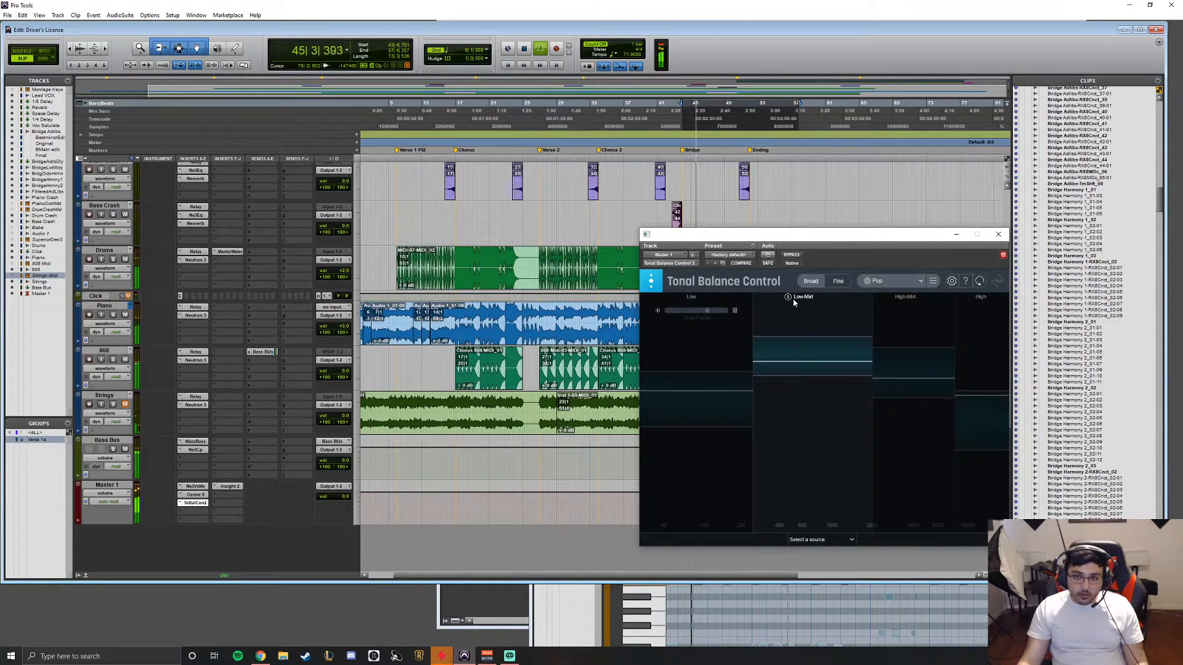
{"action": "left_click", "coordinate": [788, 297]}
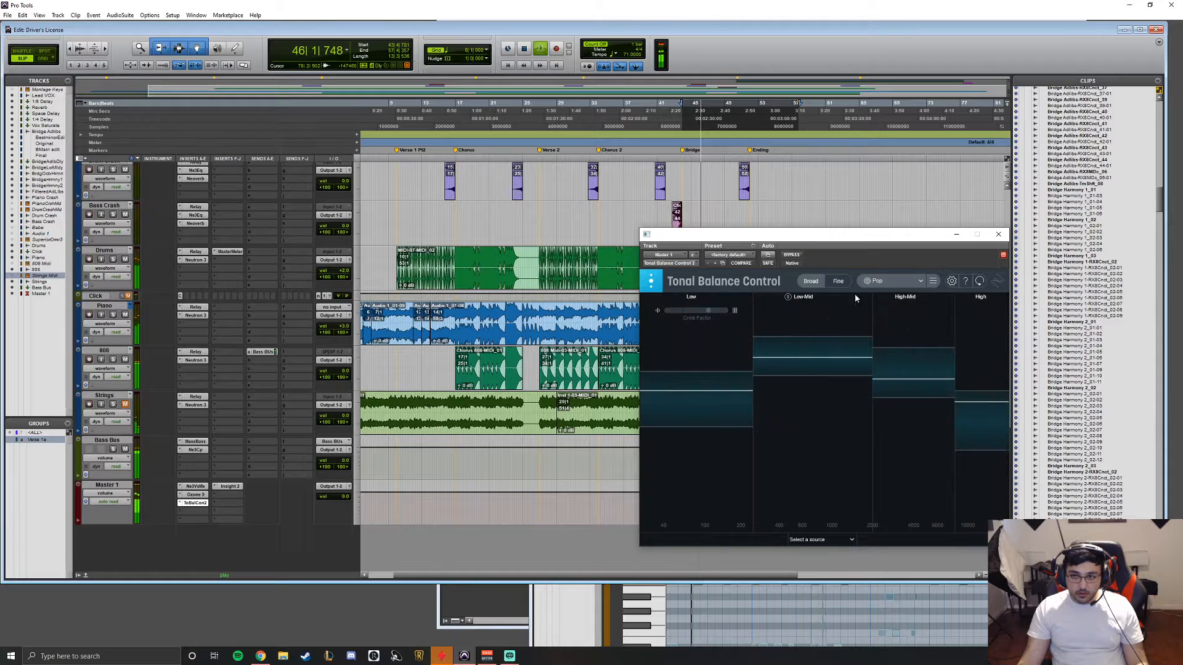
{"action": "left_click", "coordinate": [889, 297]}
{"action": "left_click", "coordinate": [889, 297]}
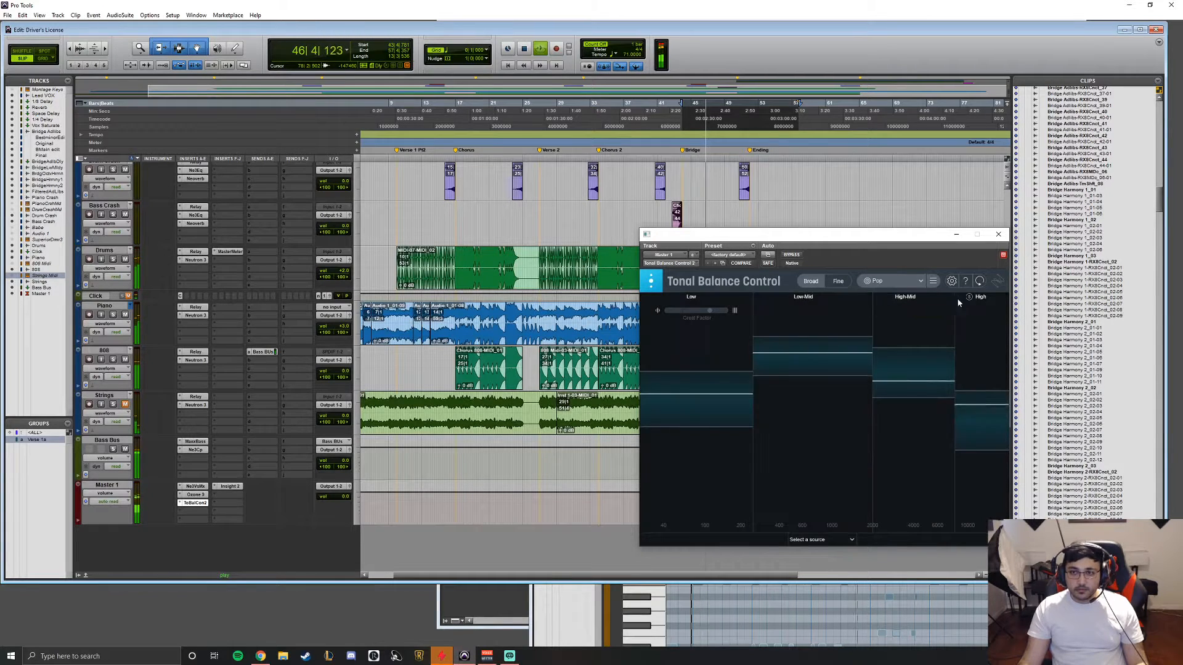
{"action": "left_click", "coordinate": [968, 297]}
{"action": "left_click", "coordinate": [968, 297]}
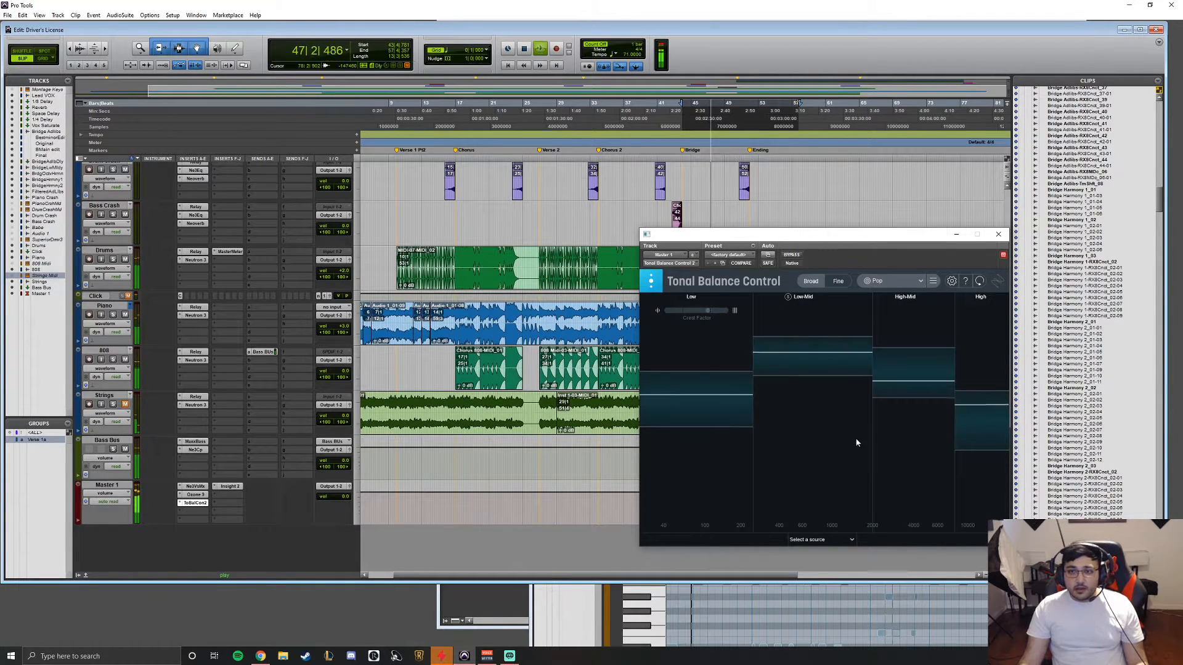
{"action": "key", "text": "space"}
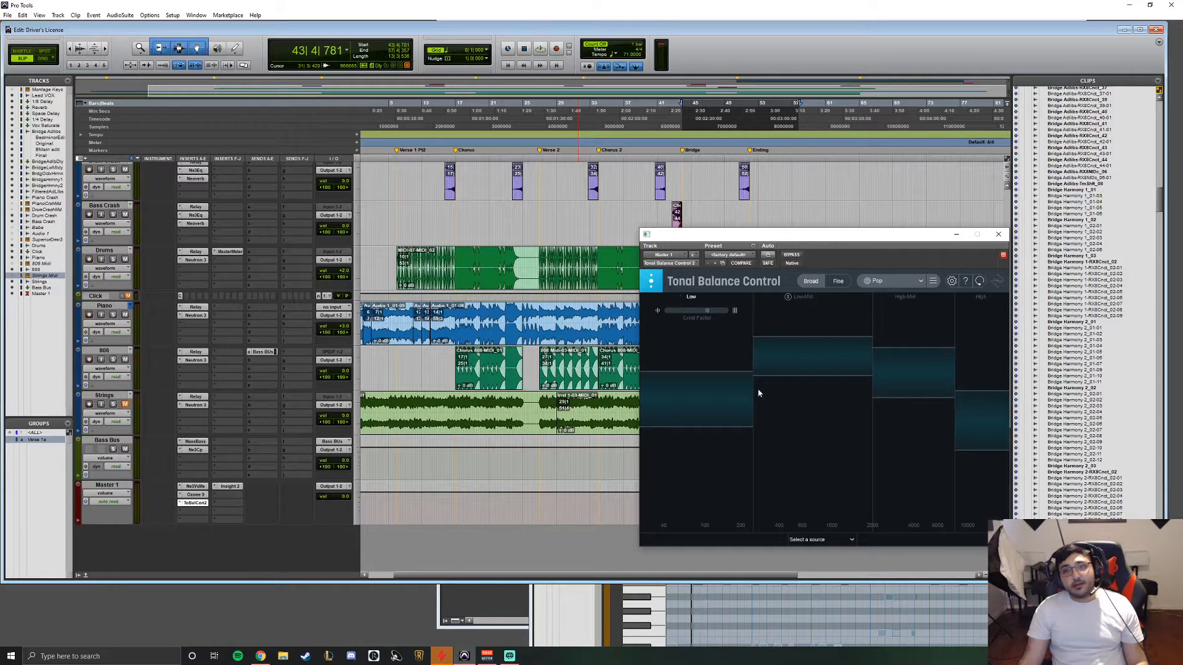
{"action": "key", "text": "space"}
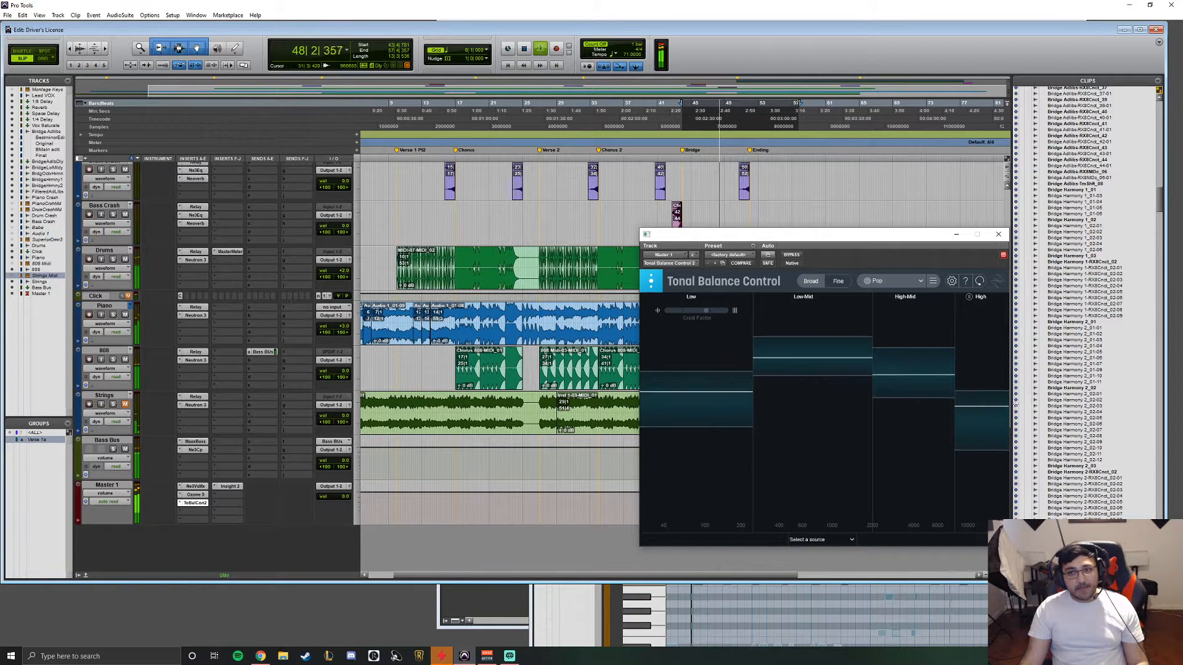
{"action": "key", "text": "space"}
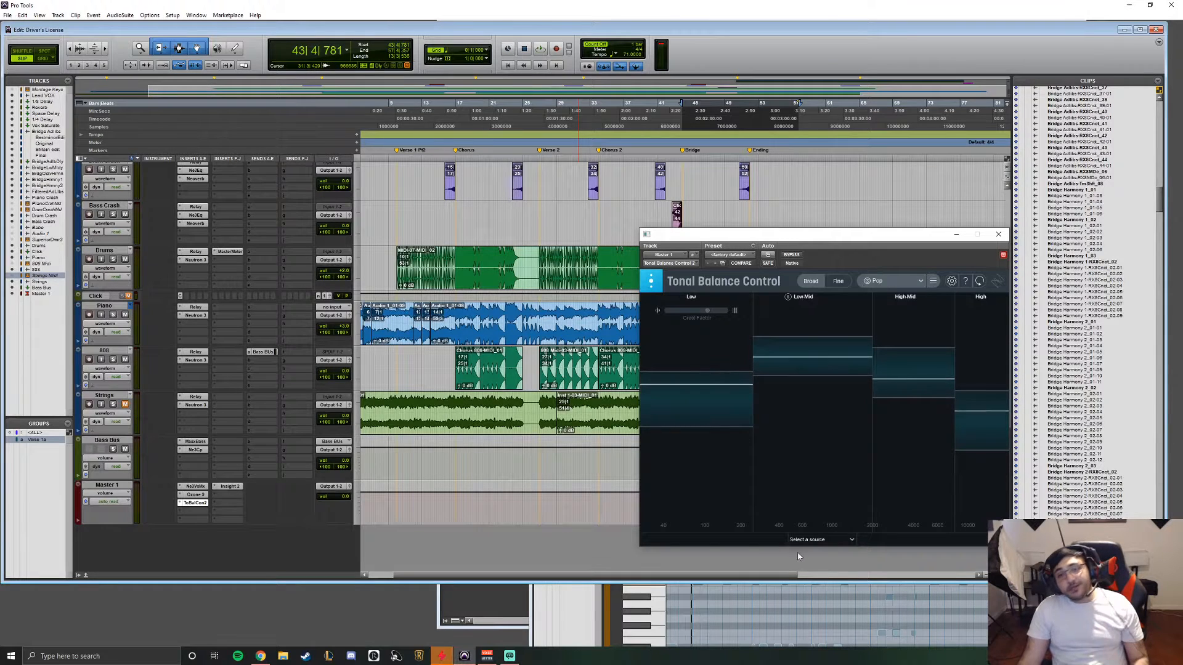
Step: Choose Ozone Equalizer 1 as Tonal Balance Control's source from the list of available plug-ins
{"action": "left_click", "coordinate": [852, 540]}
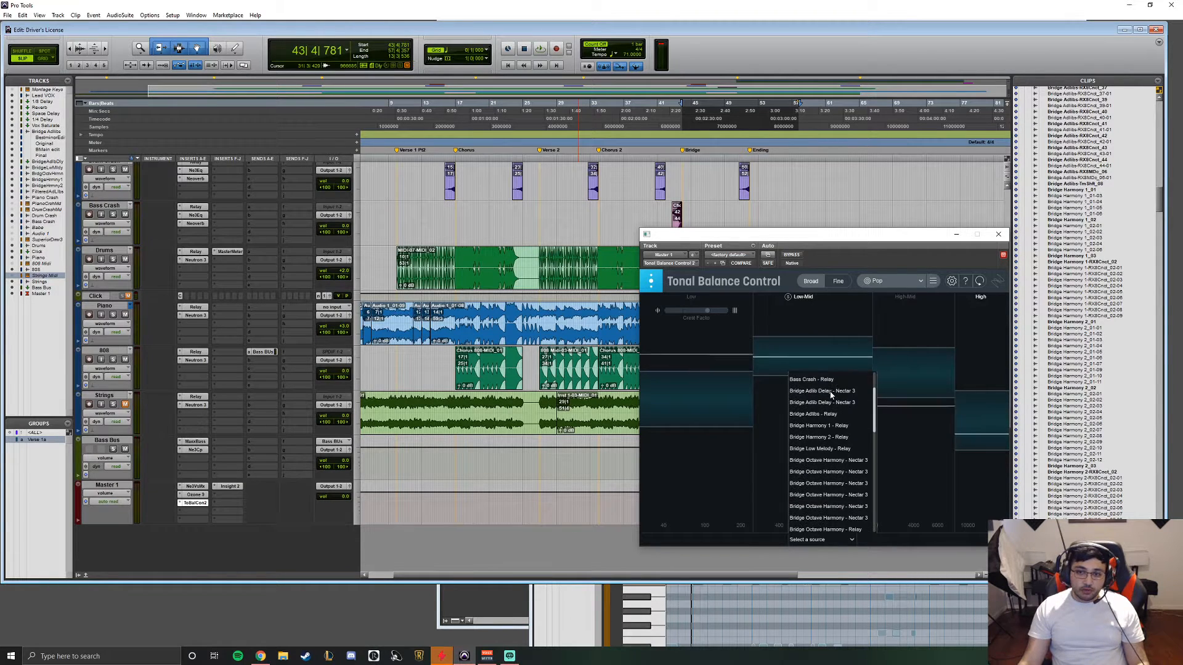
{"action": "scroll", "coordinate": [835, 408], "scroll_direction": "down", "scroll_amount": 3}
{"action": "scroll", "coordinate": [835, 410], "scroll_direction": "down", "scroll_amount": 5}
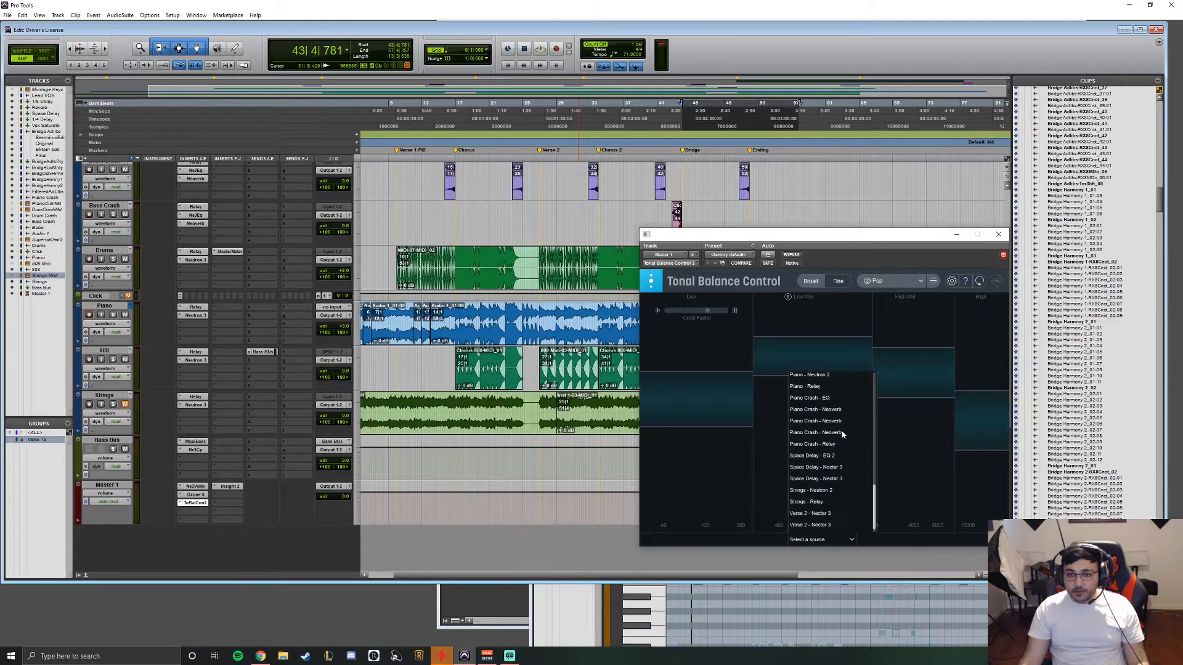
{"action": "scroll", "coordinate": [840, 432], "scroll_direction": "up", "scroll_amount": 1}
{"action": "scroll", "coordinate": [838, 422], "scroll_direction": "up", "scroll_amount": 4}
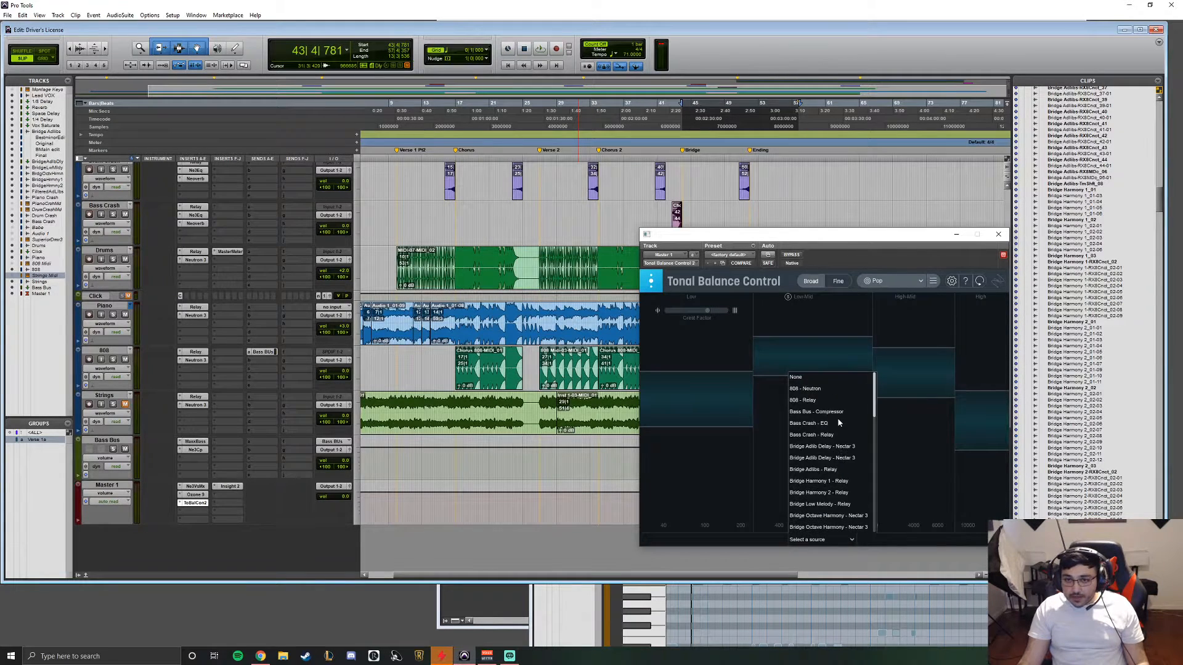
{"action": "scroll", "coordinate": [839, 422], "scroll_direction": "down", "scroll_amount": 5}
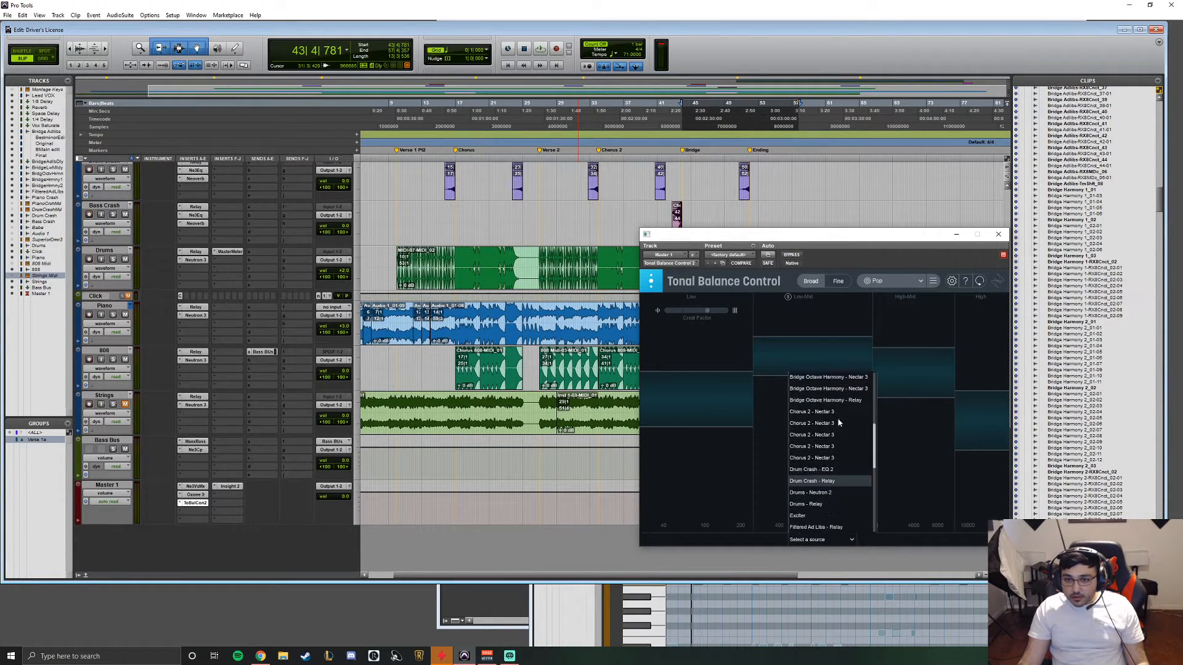
{"action": "scroll", "coordinate": [839, 422], "scroll_direction": "up", "scroll_amount": 5}
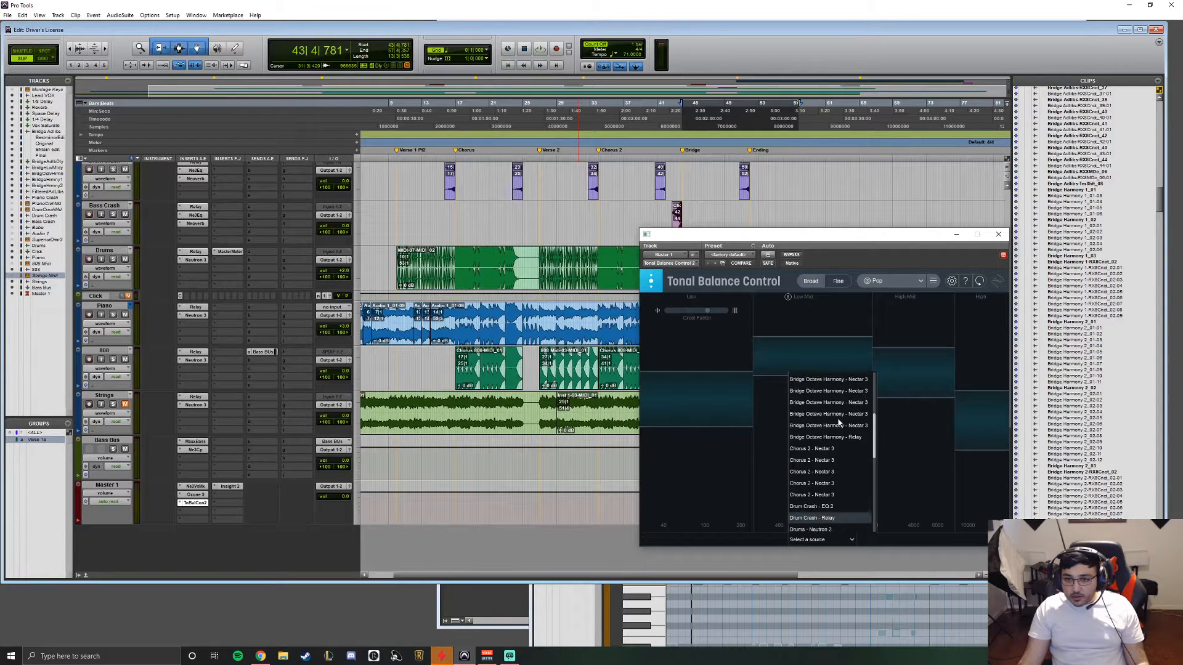
{"action": "scroll", "coordinate": [838, 423], "scroll_direction": "up", "scroll_amount": 2}
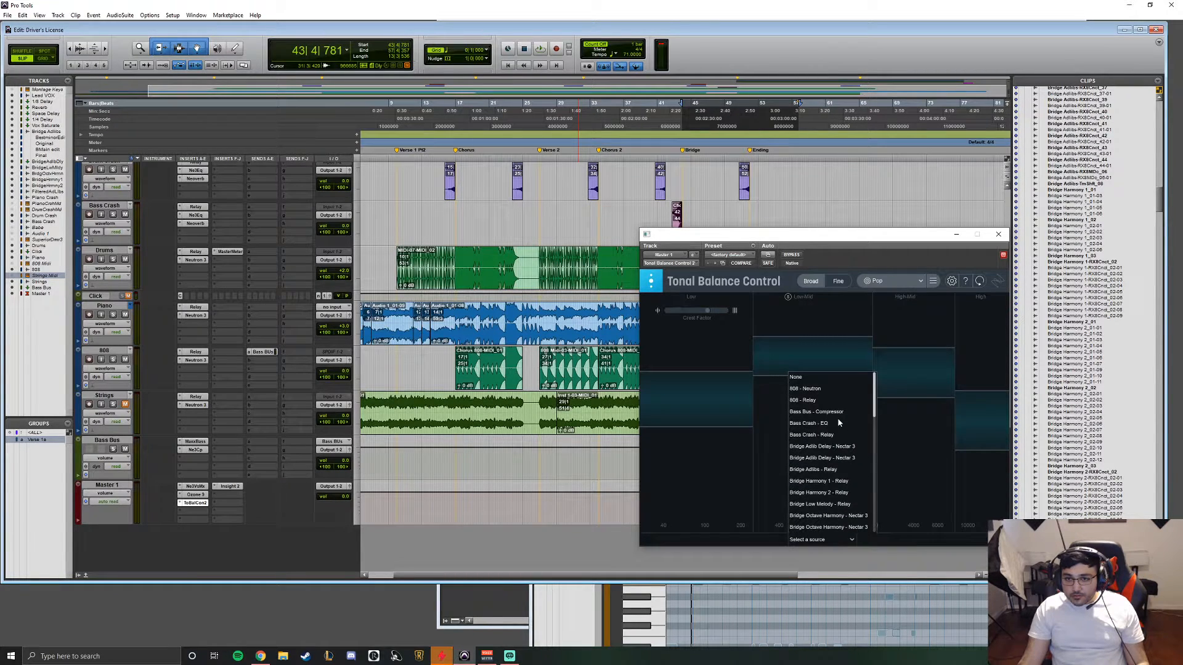
{"action": "scroll", "coordinate": [838, 423], "scroll_direction": "down", "scroll_amount": 6}
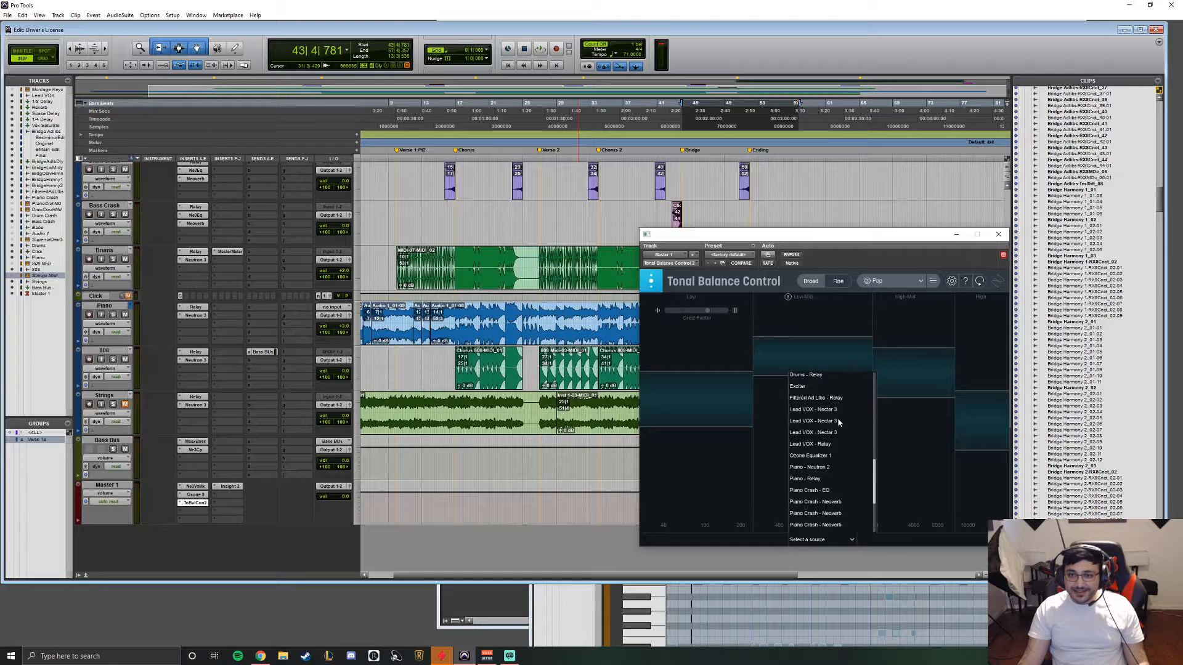
{"action": "left_click", "coordinate": [827, 456]}
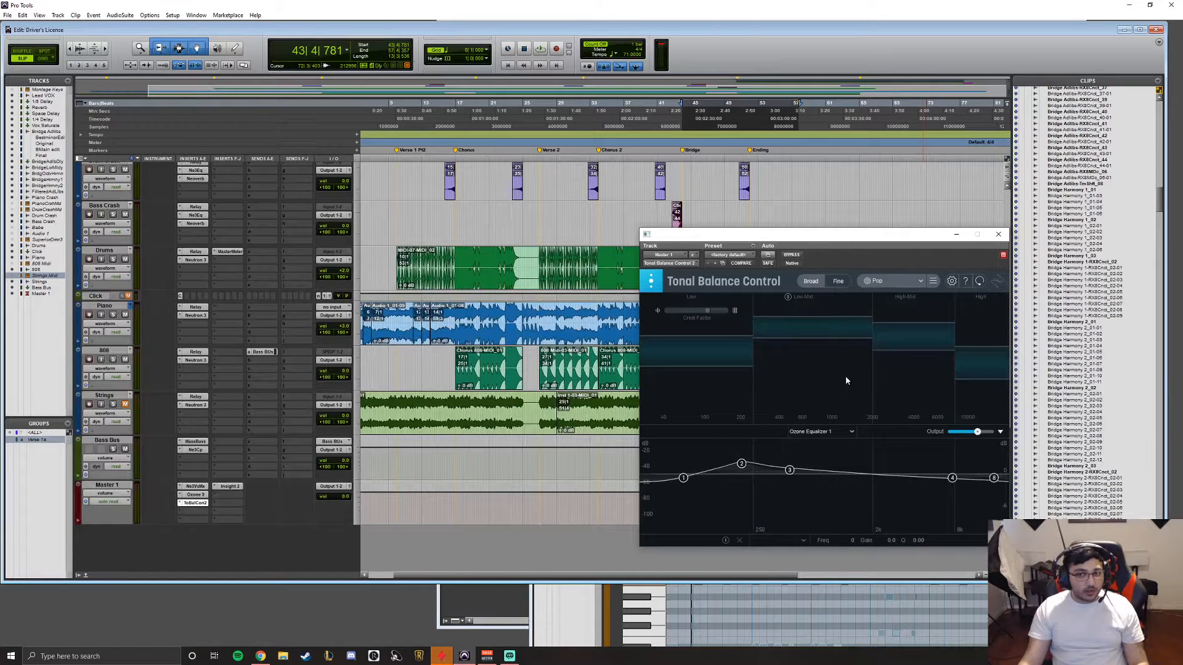
Step: Play the bridge, lower Ozone Equalizer 1's 65 Hz Analog Low Shelf to -1.1 dB, then stop playback
{"action": "key", "text": "space"}
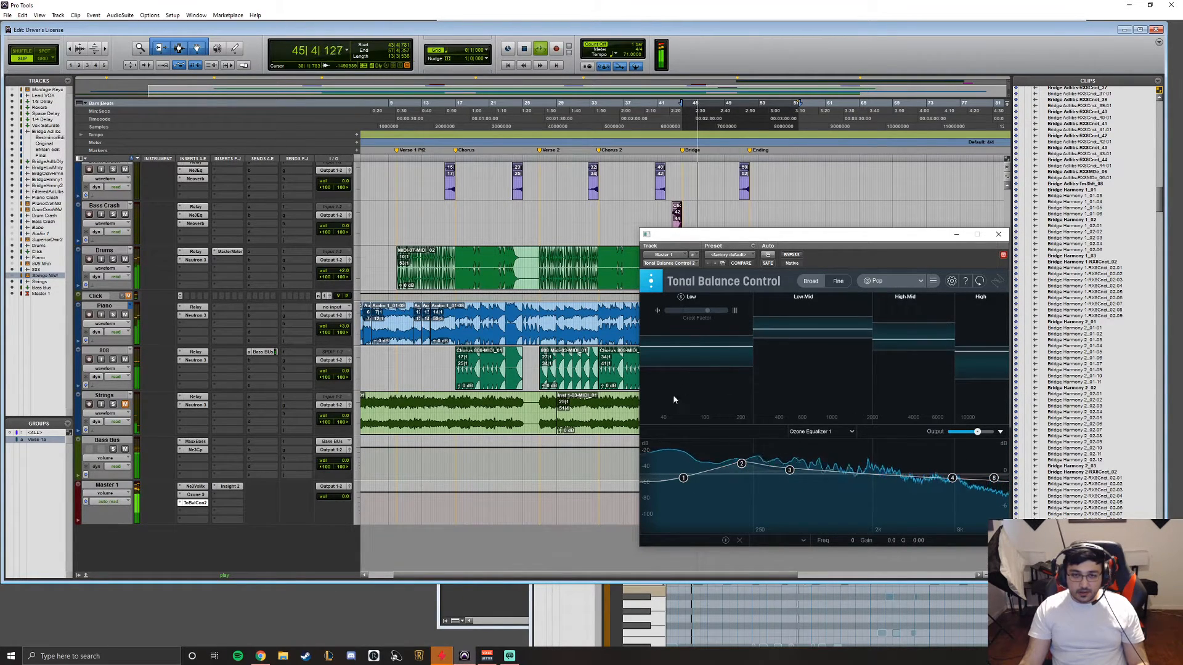
{"action": "left_click", "coordinate": [682, 479]}
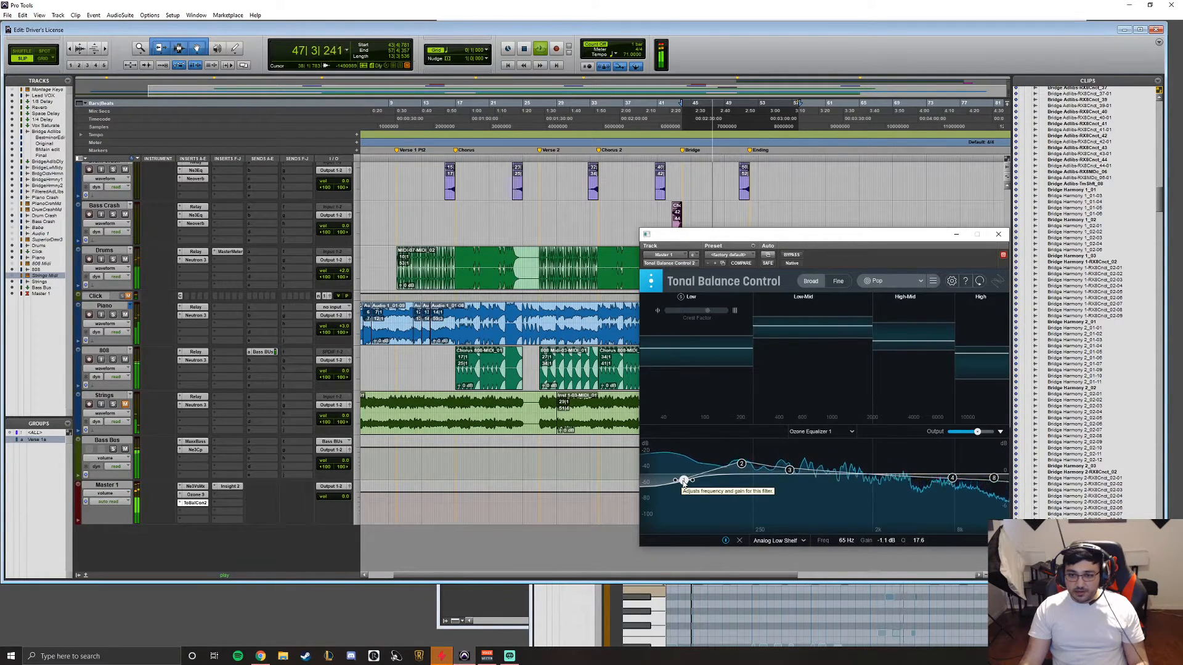
{"action": "left_click_drag", "start_coordinate": [682, 479], "coordinate": [682, 481]}
{"action": "key", "text": "space"}
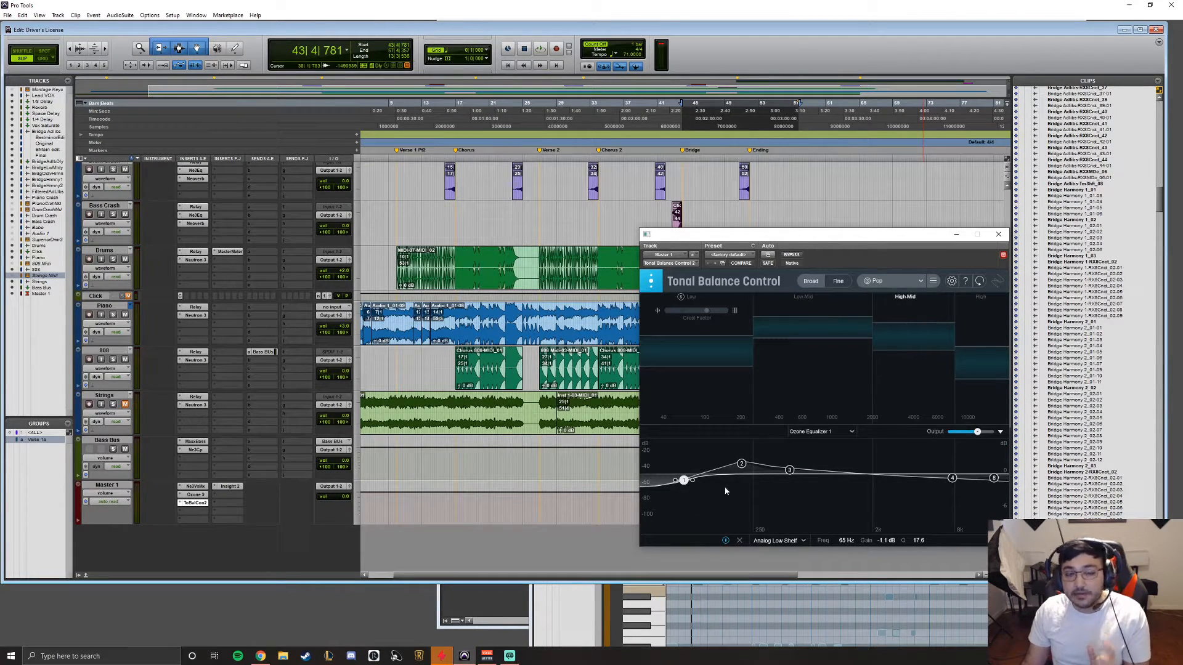
Step: Look over the session's tracks, set the 65 Hz low shelf's gain to -0.7 dB and play the bridge against the Pop target, then stop
{"action": "scroll", "coordinate": [188, 316], "scroll_direction": "up", "scroll_amount": 15}
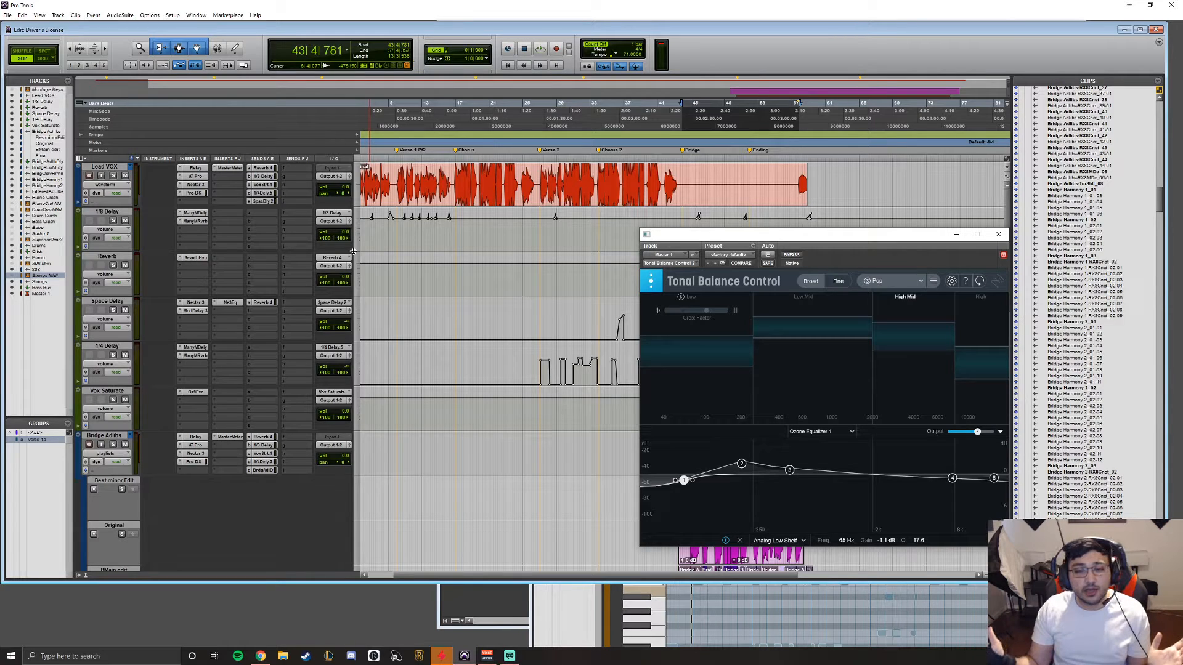
{"action": "scroll", "coordinate": [231, 402], "scroll_direction": "down", "scroll_amount": 10}
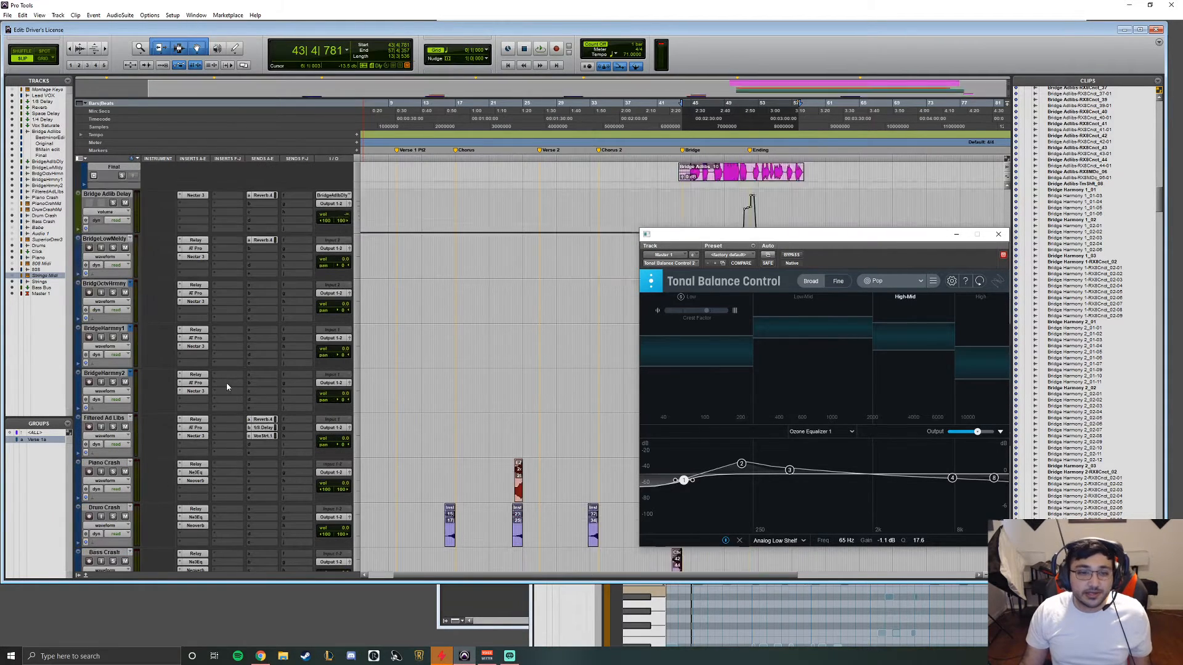
{"action": "scroll", "coordinate": [224, 374], "scroll_direction": "down", "scroll_amount": 5}
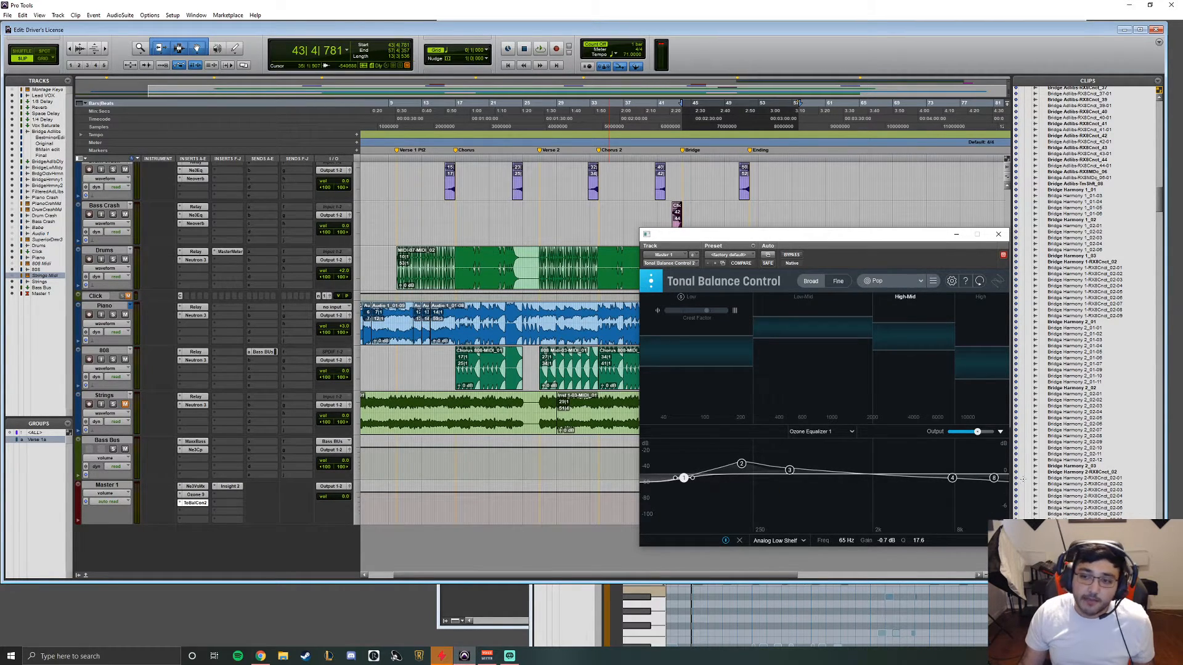
{"action": "key", "text": "space"}
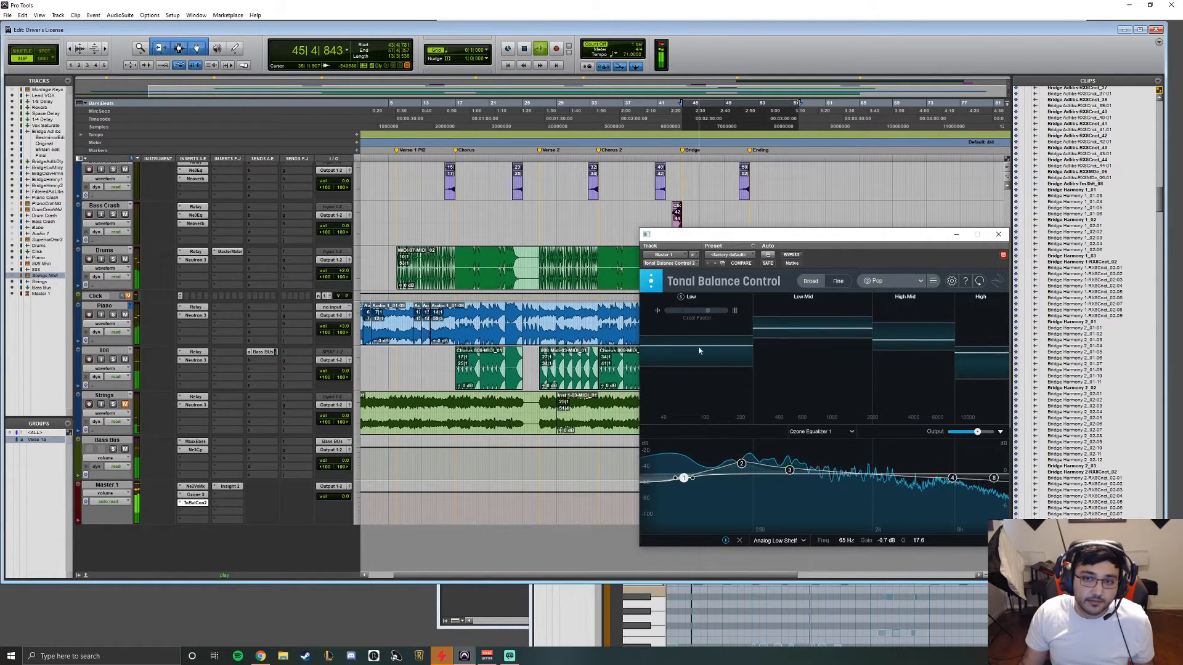
{"action": "key", "text": "space"}
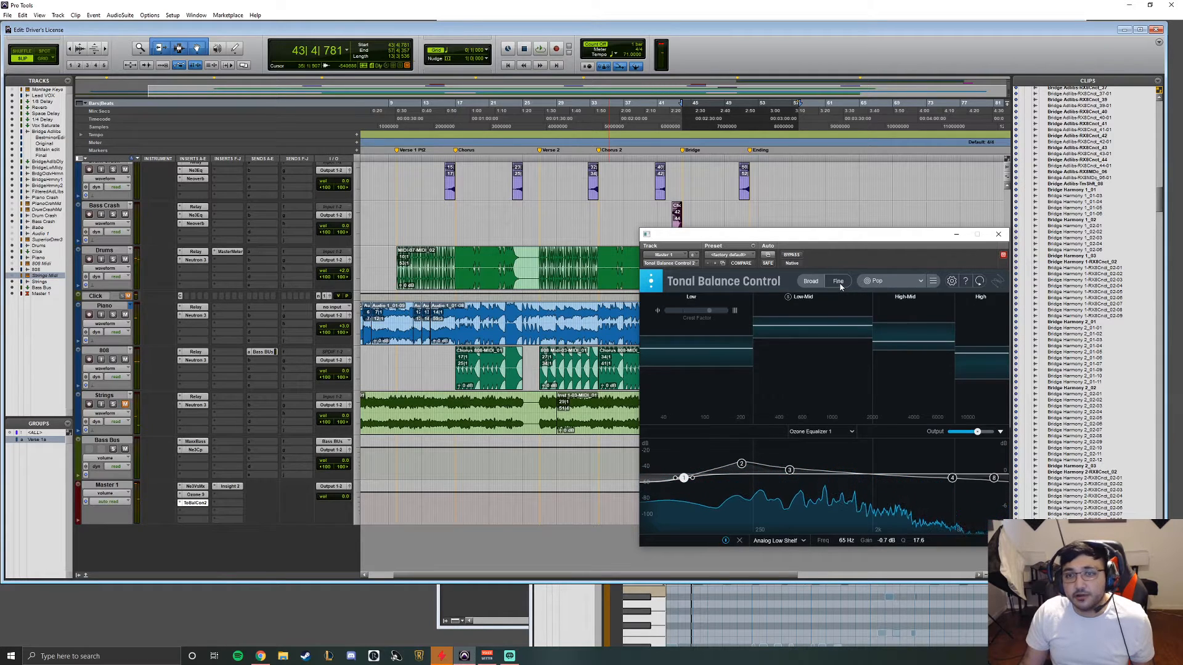
Step: Switch Tonal Balance Control to the Fine view and check the bridge against the target curve, stopping playback when done
{"action": "left_click", "coordinate": [839, 282]}
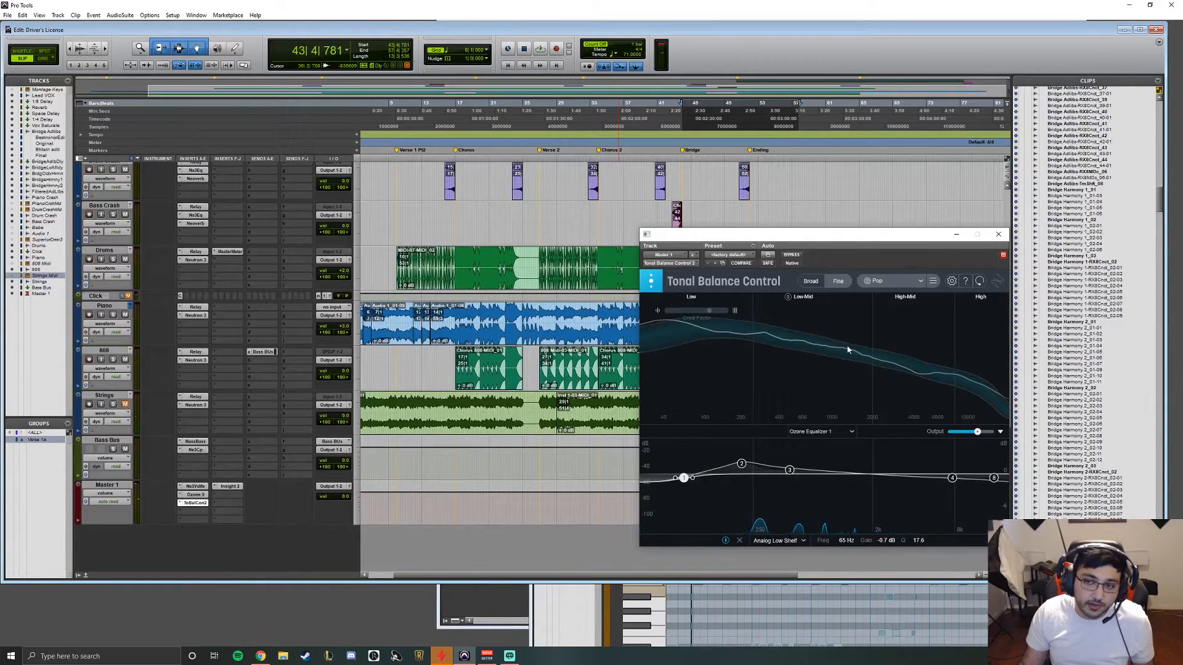
{"action": "key", "text": "space"}
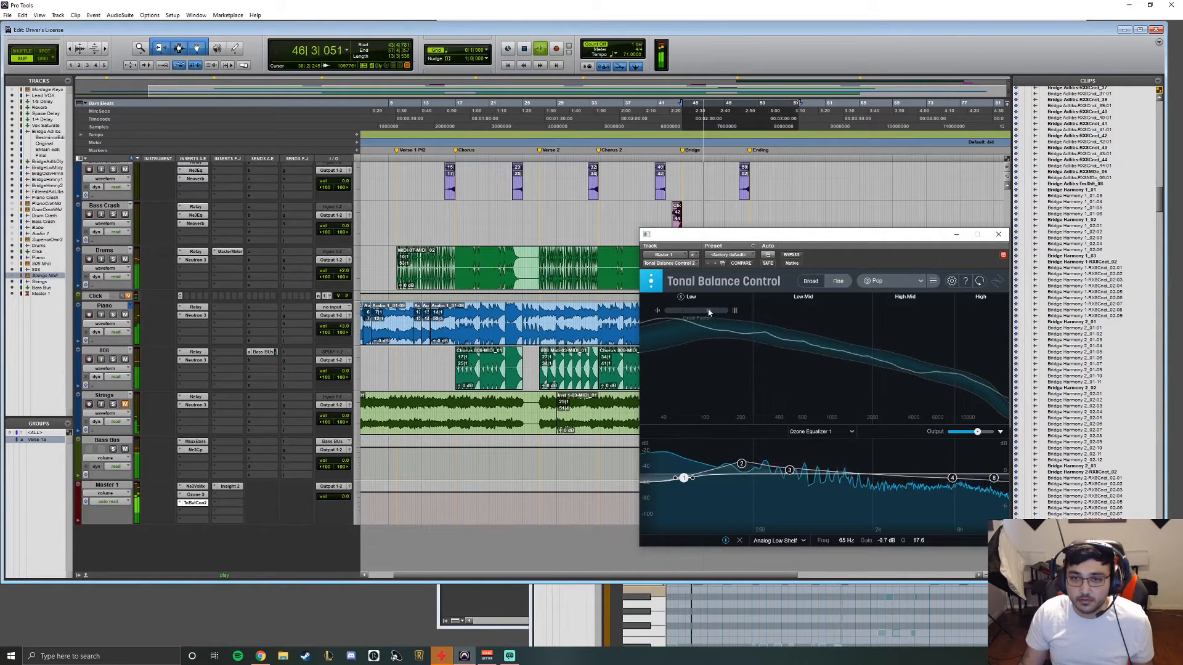
{"action": "key", "text": "space"}
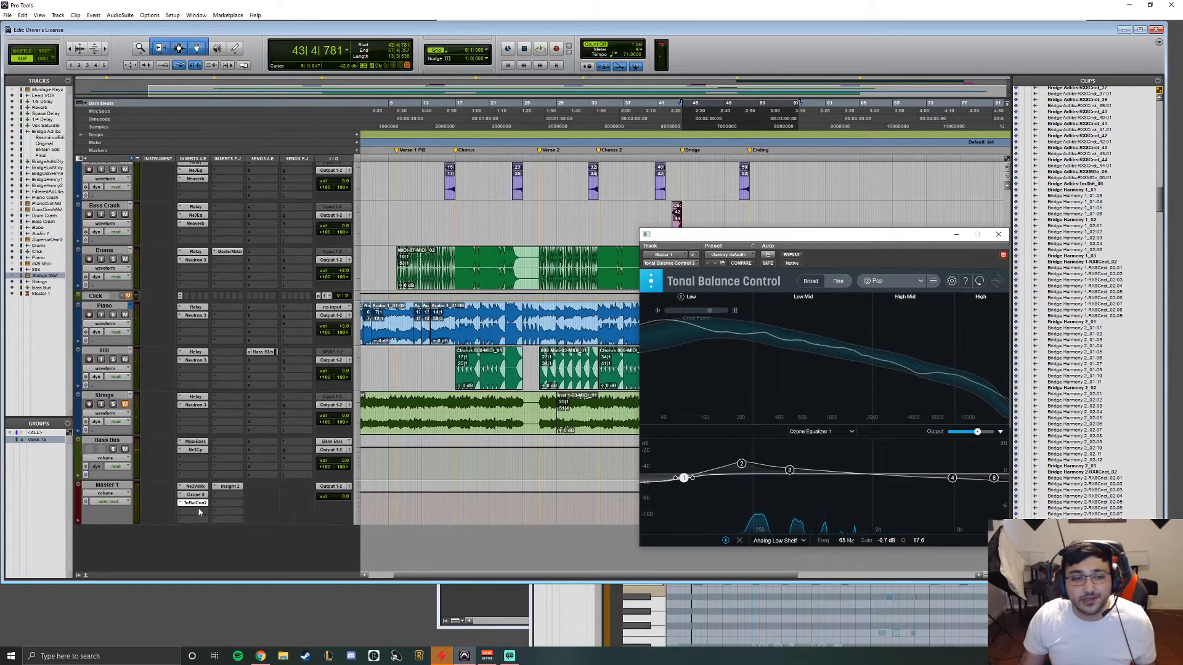
Step: Reopen Ozone 9 on the Master 1 track and return the playback position to the start of the song
{"action": "left_click", "coordinate": [238, 487]}
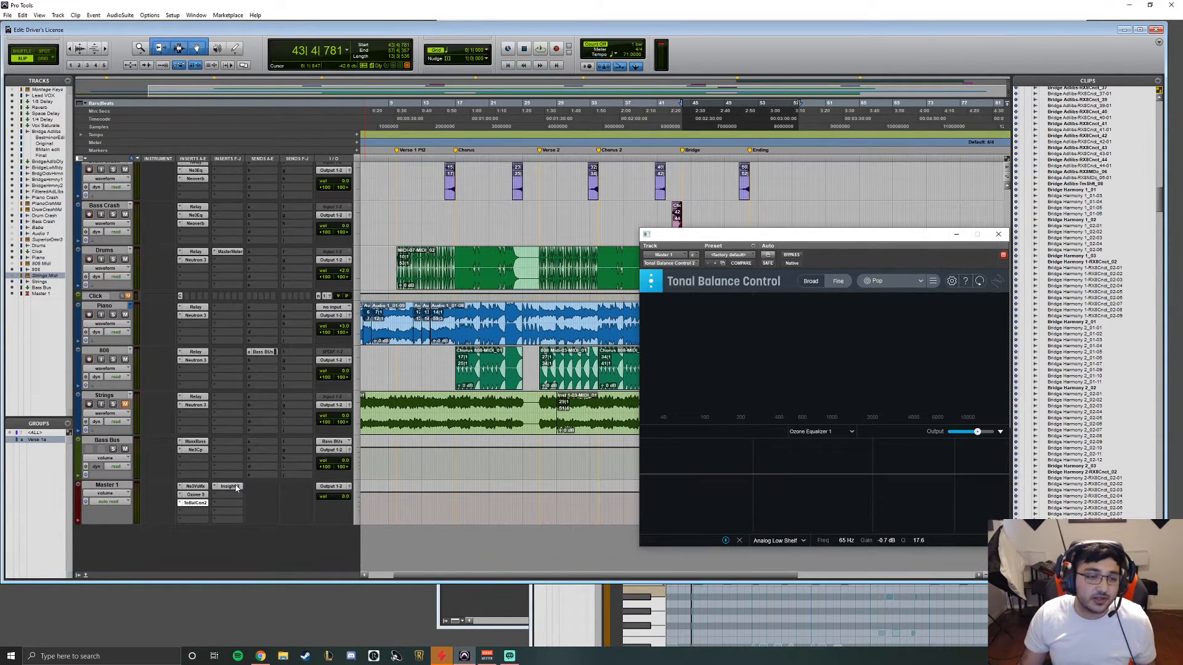
{"action": "left_click", "coordinate": [198, 498]}
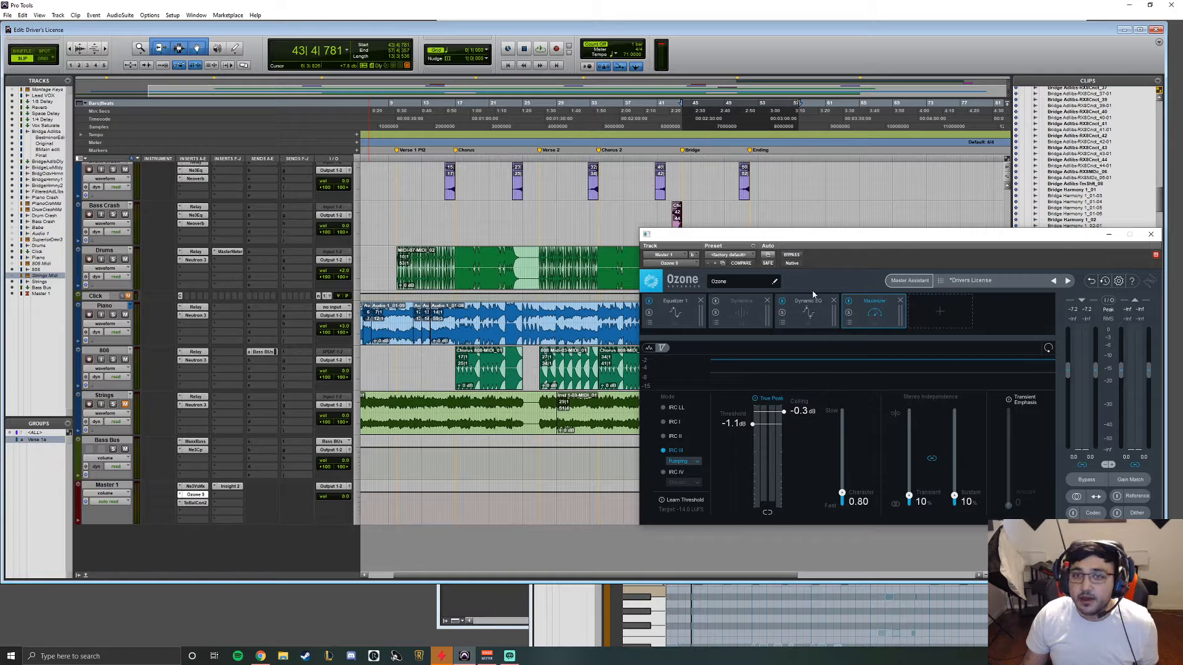
{"action": "scroll", "coordinate": [805, 167], "scroll_direction": "up", "scroll_amount": 15}
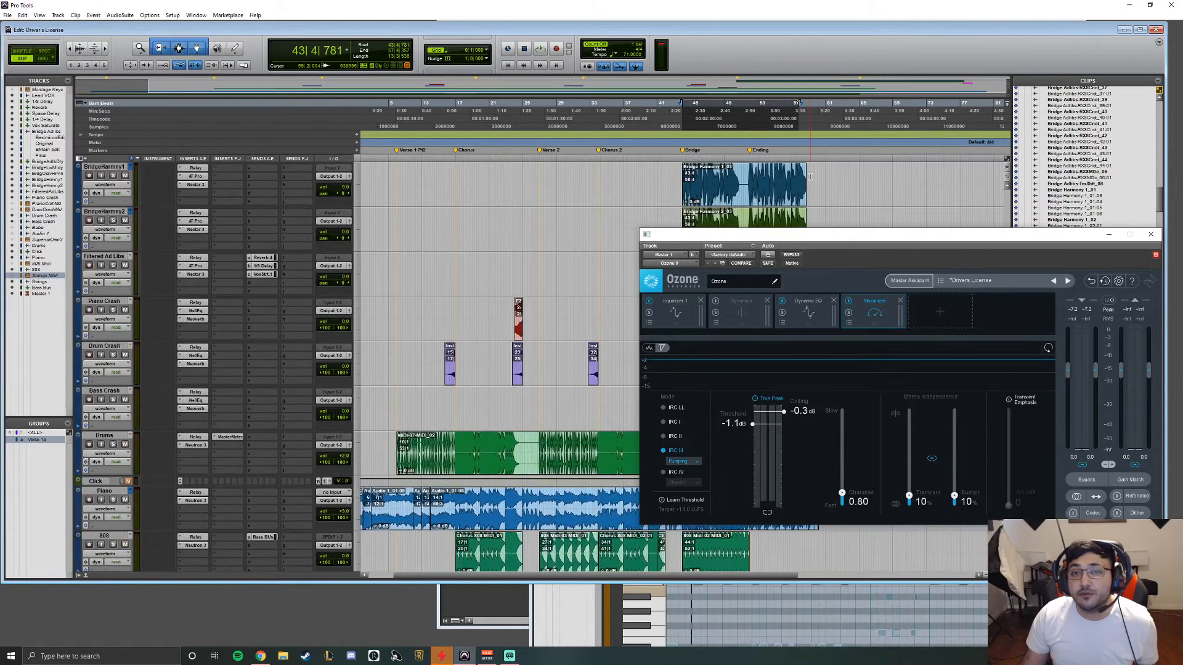
{"action": "scroll", "coordinate": [810, 177], "scroll_direction": "up", "scroll_amount": 5}
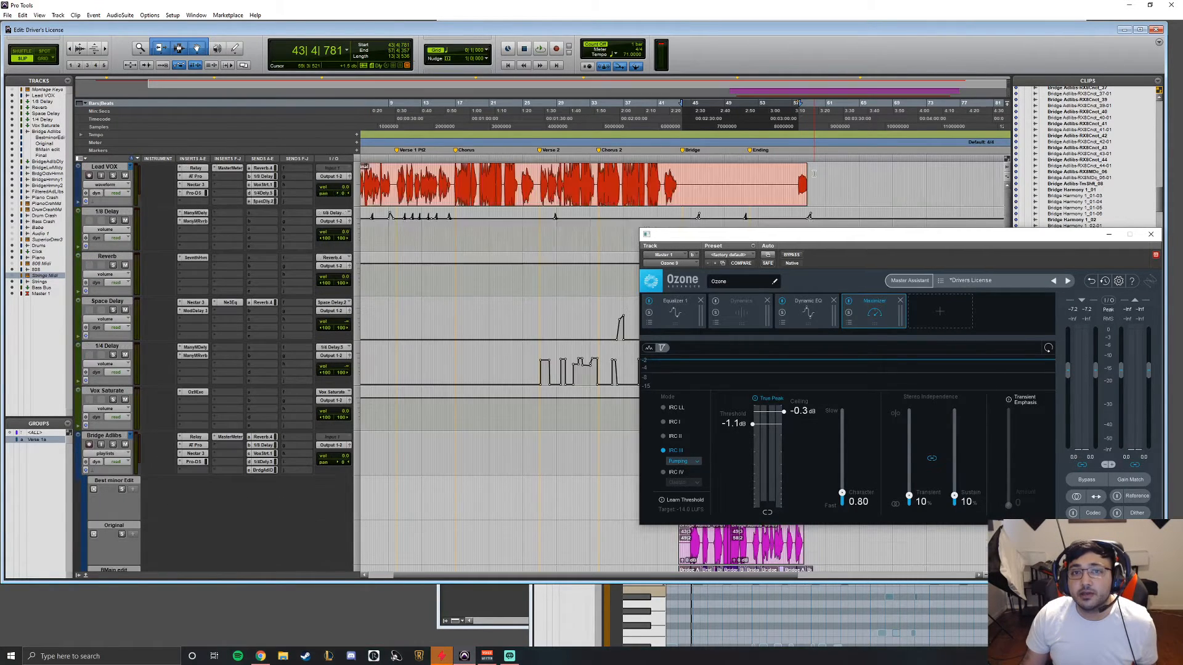
{"action": "left_click", "coordinate": [509, 65]}
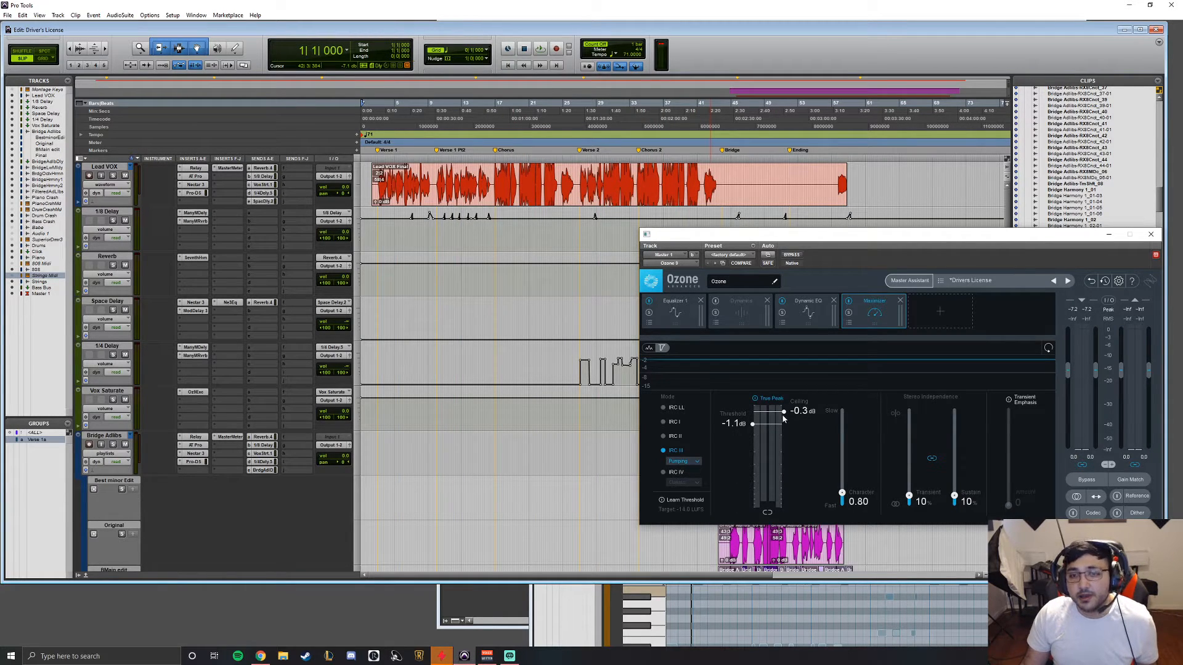
Step: Set the Maximizer's ceiling to -1.0 dB and turn on Learn Threshold
{"action": "left_click_drag", "start_coordinate": [784, 412], "coordinate": [784, 425]}
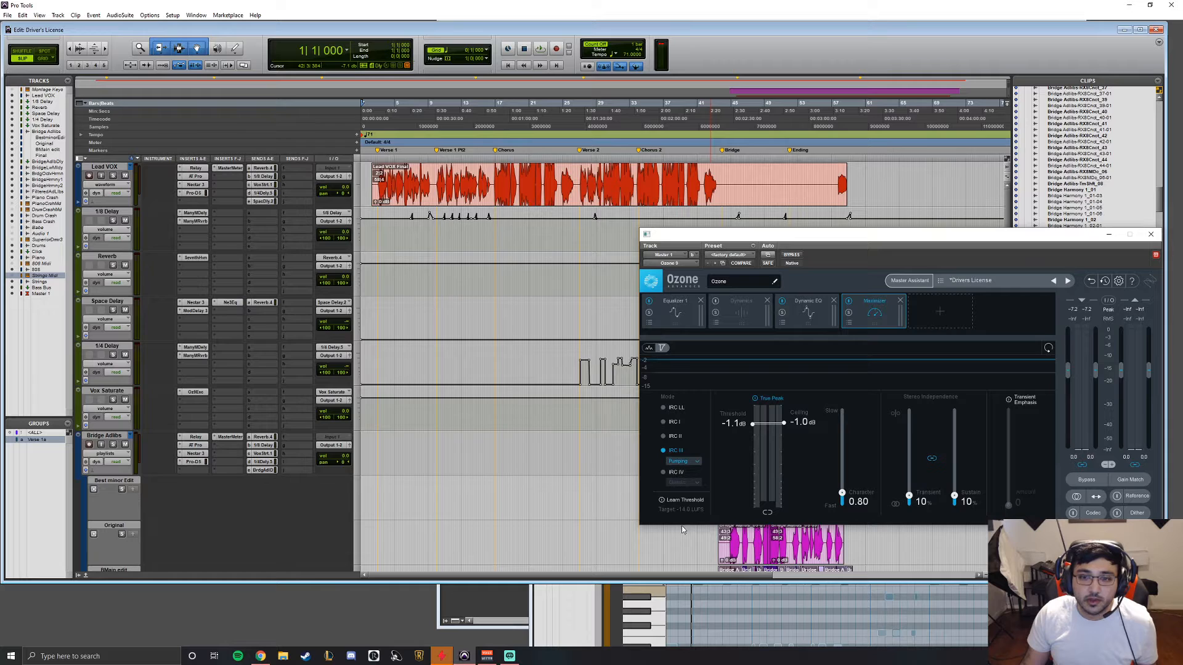
{"action": "left_click", "coordinate": [662, 502]}
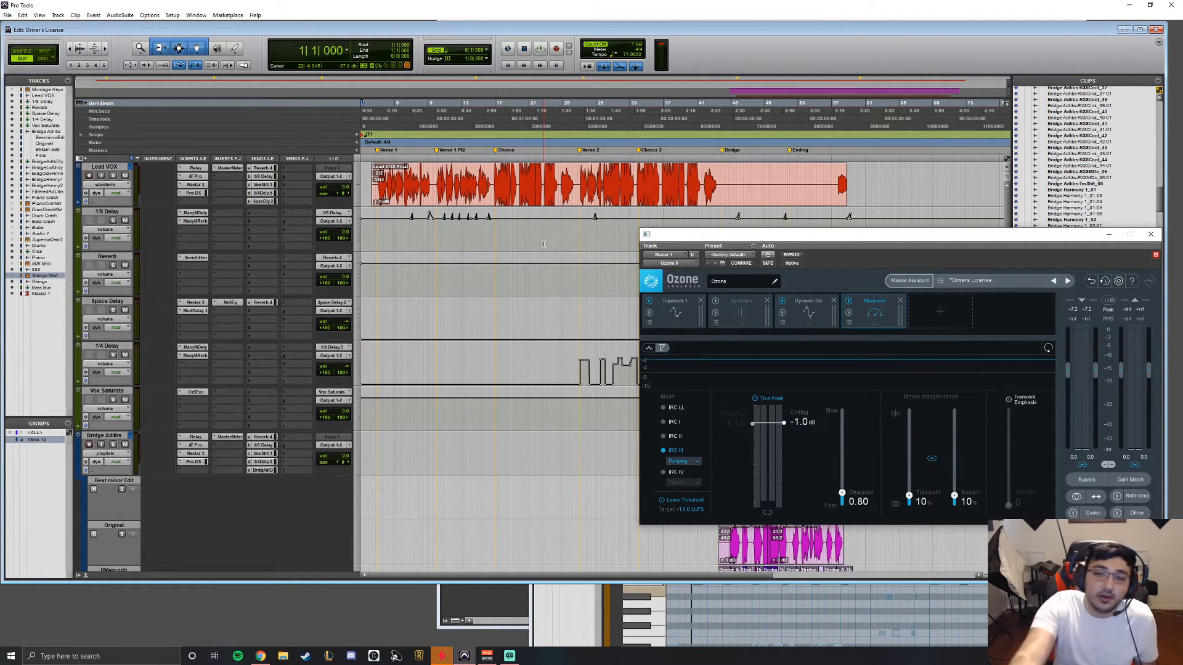
Step: Play the opening of the song so the Maximizer learns its threshold, then stop playback
{"action": "key", "text": "space"}
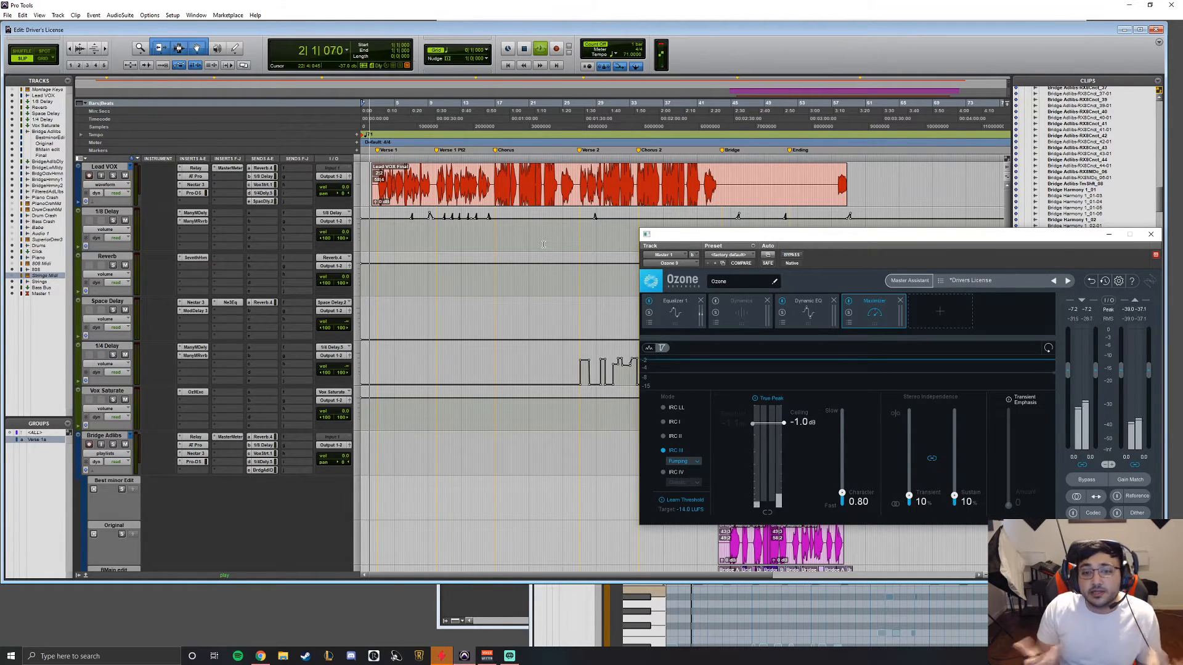
{"action": "left_click_drag", "start_coordinate": [752, 424], "coordinate": [754, 477]}
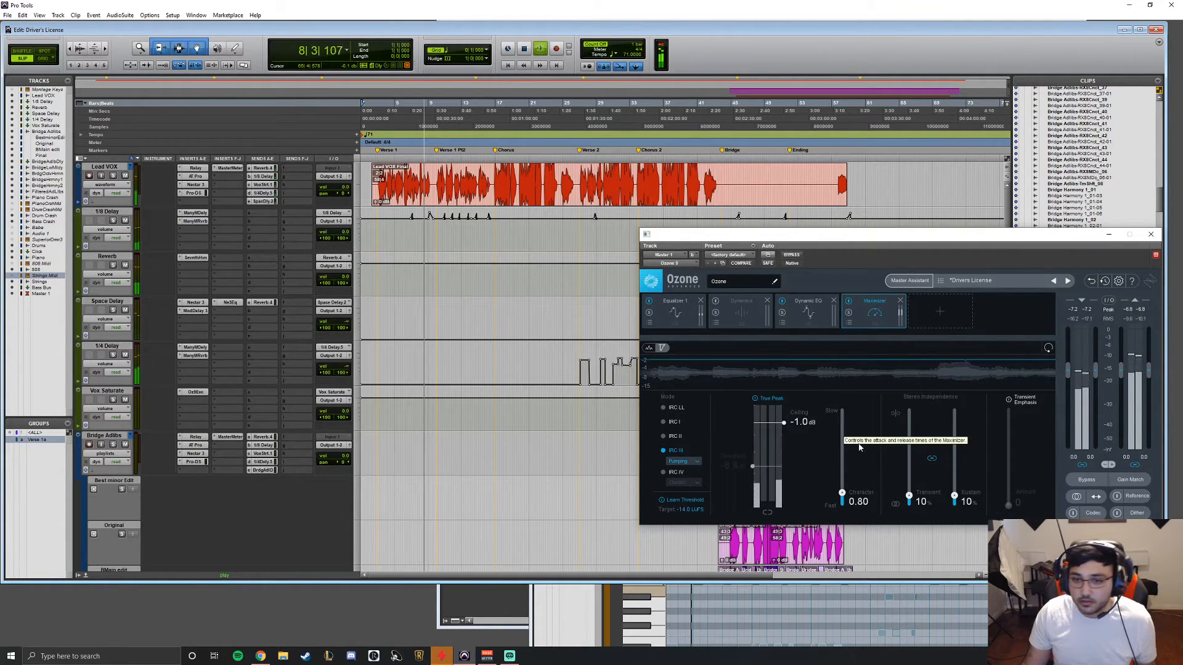
{"action": "key", "text": "space"}
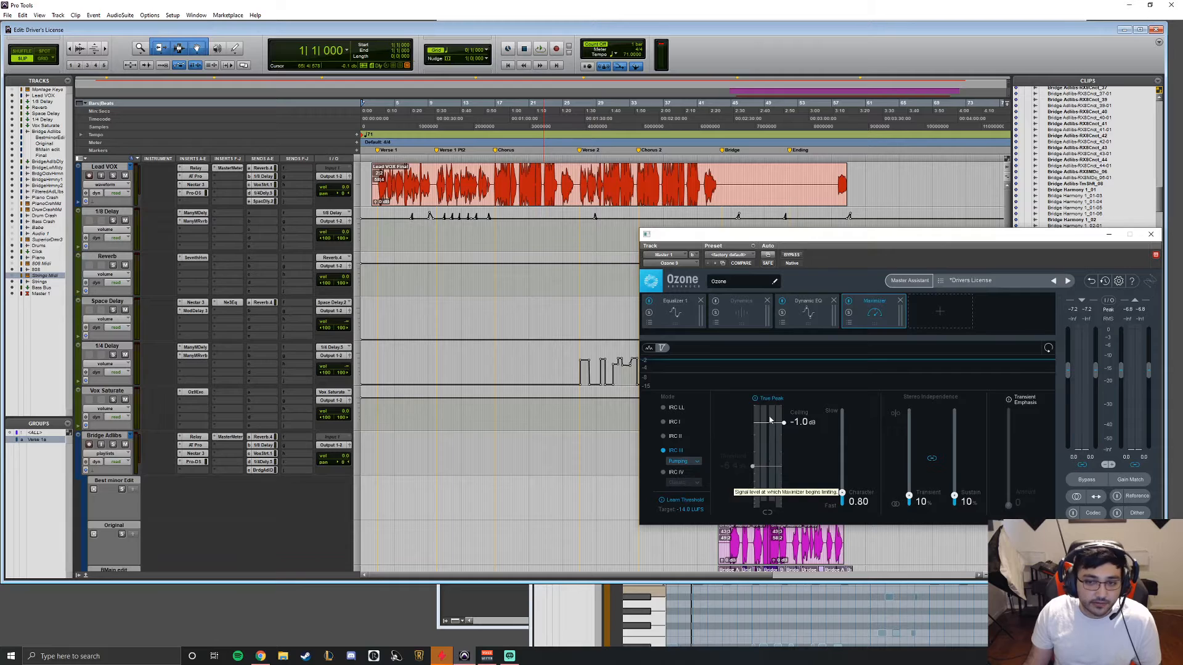
Step: Turn off Learn Threshold and set the Maximizer's ceiling to -0.3 dB and its threshold to -1.1 dB
{"action": "left_click", "coordinate": [673, 497]}
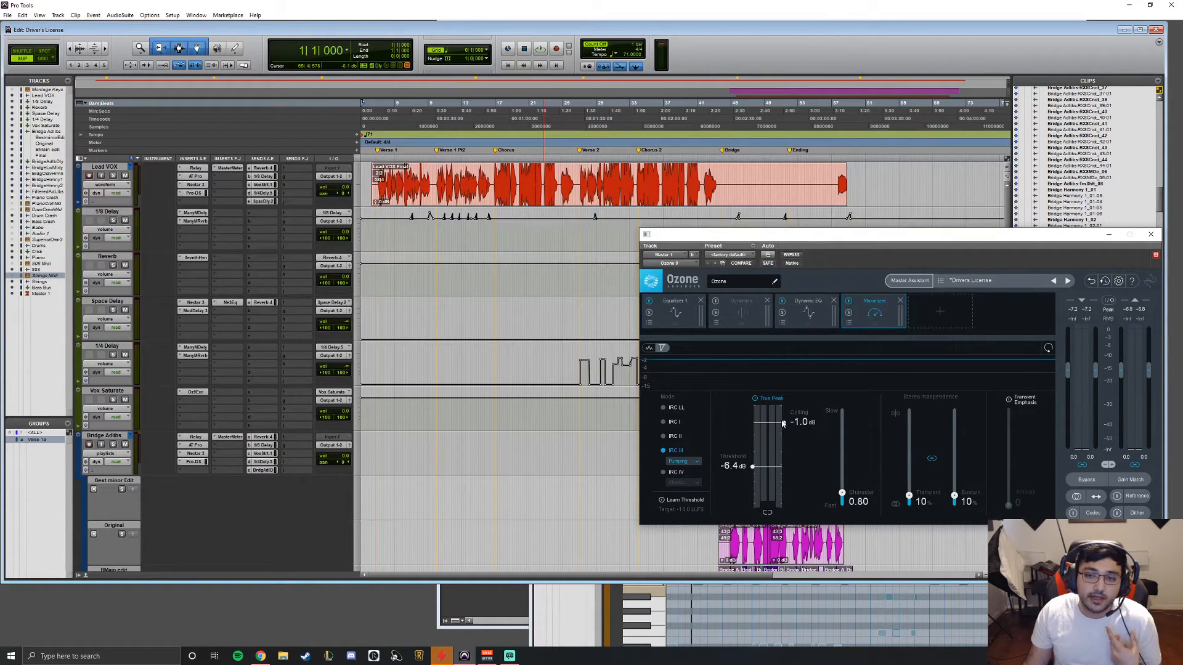
{"action": "left_click_drag", "start_coordinate": [783, 425], "coordinate": [783, 414]}
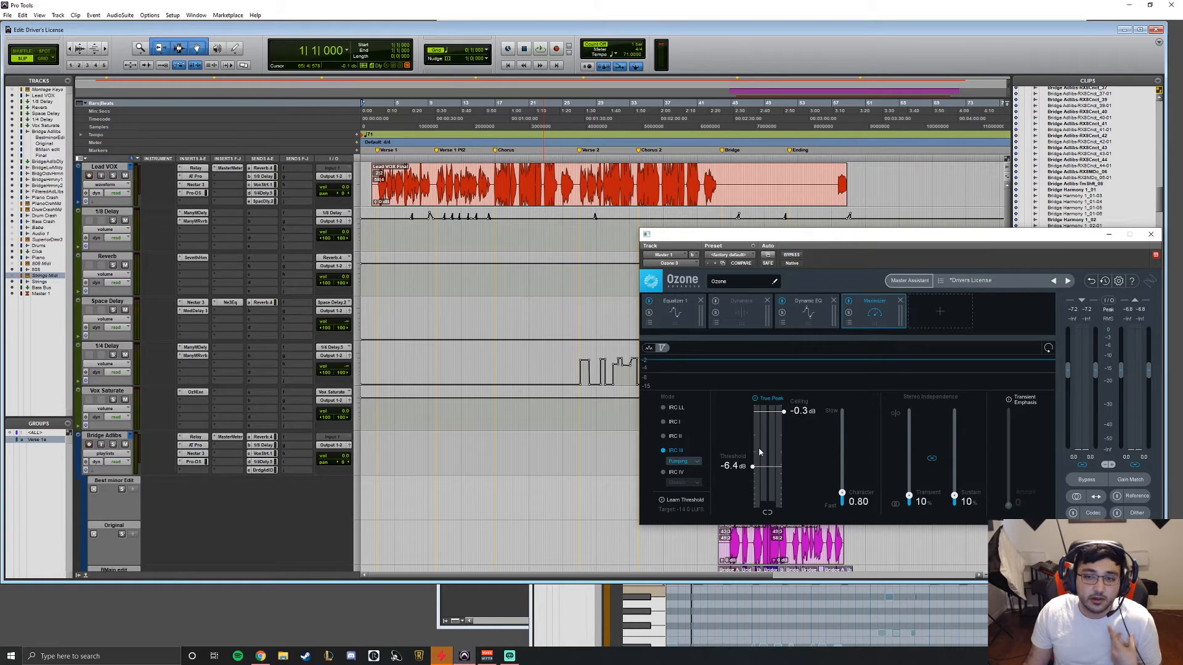
{"action": "left_click_drag", "start_coordinate": [750, 467], "coordinate": [757, 423]}
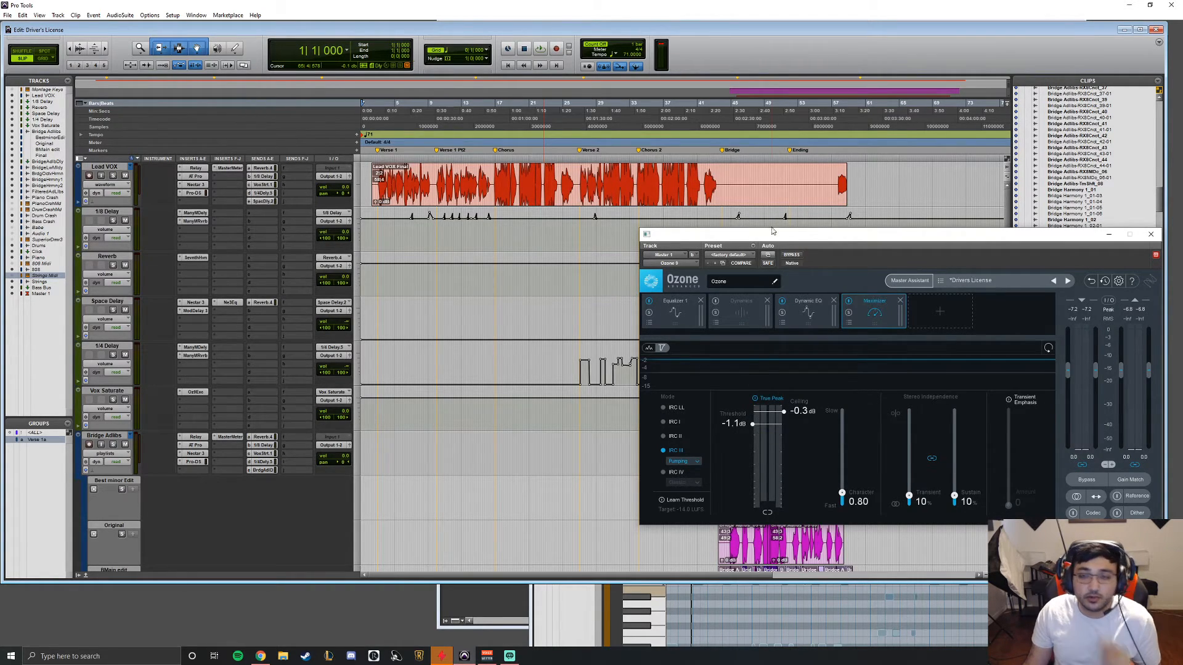
Step: Move the Ozone window out of the way and select the Bridge Adlibs clips across the bridge as the playback range
{"action": "left_click", "coordinate": [719, 169]}
{"action": "left_click_drag", "start_coordinate": [767, 236], "coordinate": [776, 457]}
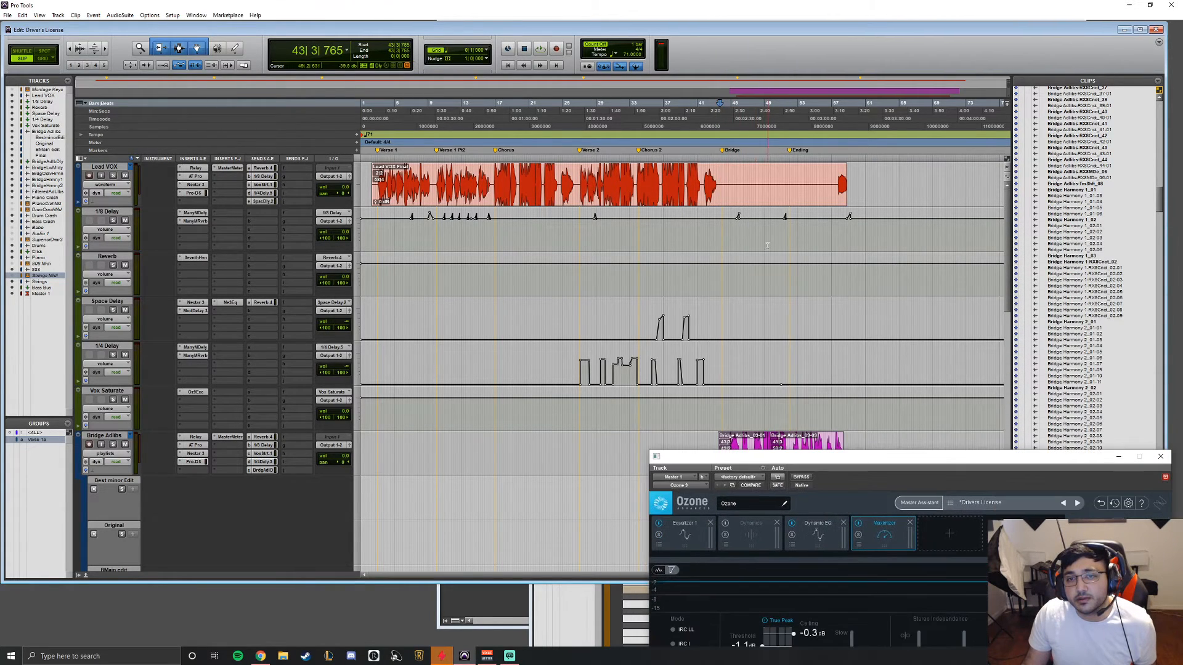
{"action": "scroll", "coordinate": [767, 246], "scroll_direction": "down", "scroll_amount": 1}
{"action": "left_click", "coordinate": [751, 426]}
{"action": "left_click", "coordinate": [819, 419], "text": "shift"}
{"action": "scroll", "coordinate": [822, 370], "scroll_direction": "down", "scroll_amount": 1}
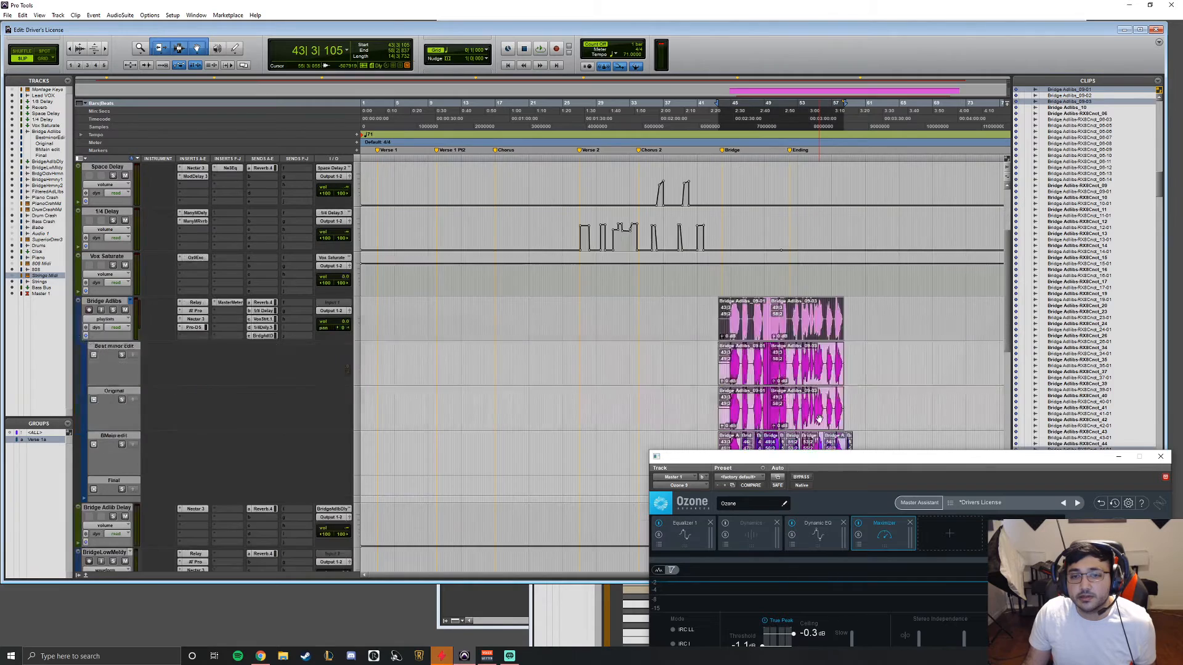
Step: Reposition the Ozone window, bypass the plug-in and start playing the selected bridge
{"action": "scroll", "coordinate": [836, 232], "scroll_direction": "up", "scroll_amount": 2}
{"action": "scroll", "coordinate": [231, 503], "scroll_direction": "down", "scroll_amount": 15}
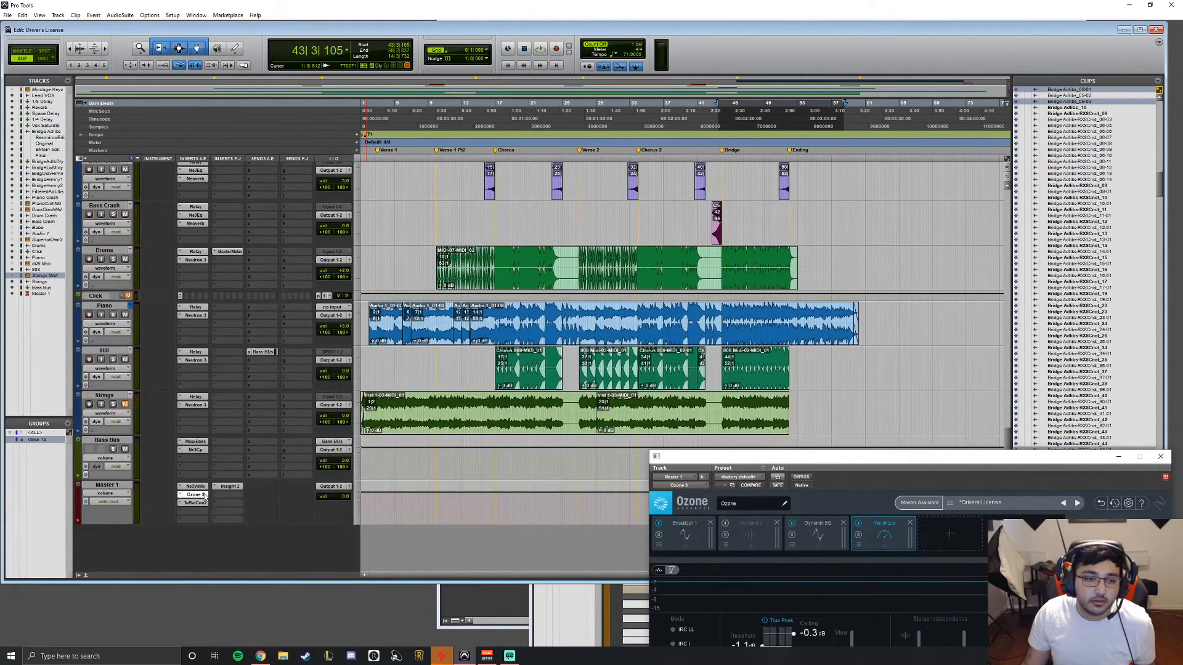
{"action": "left_click_drag", "start_coordinate": [800, 465], "coordinate": [562, 306]}
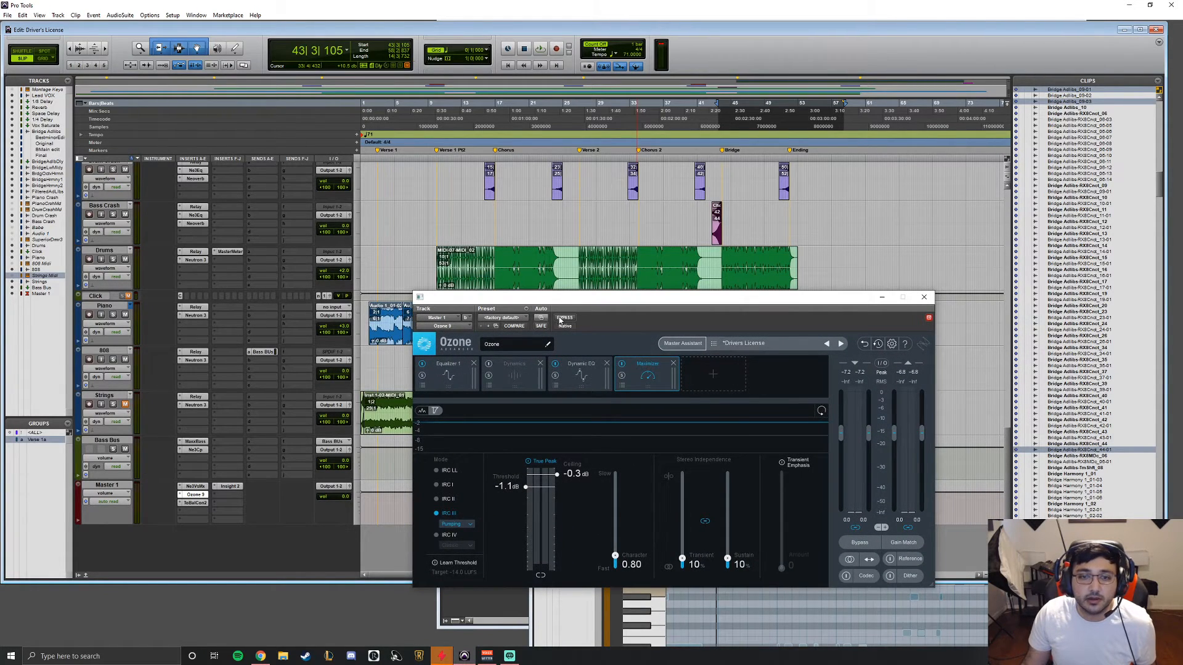
{"action": "left_click", "coordinate": [571, 320]}
{"action": "key", "text": "space"}
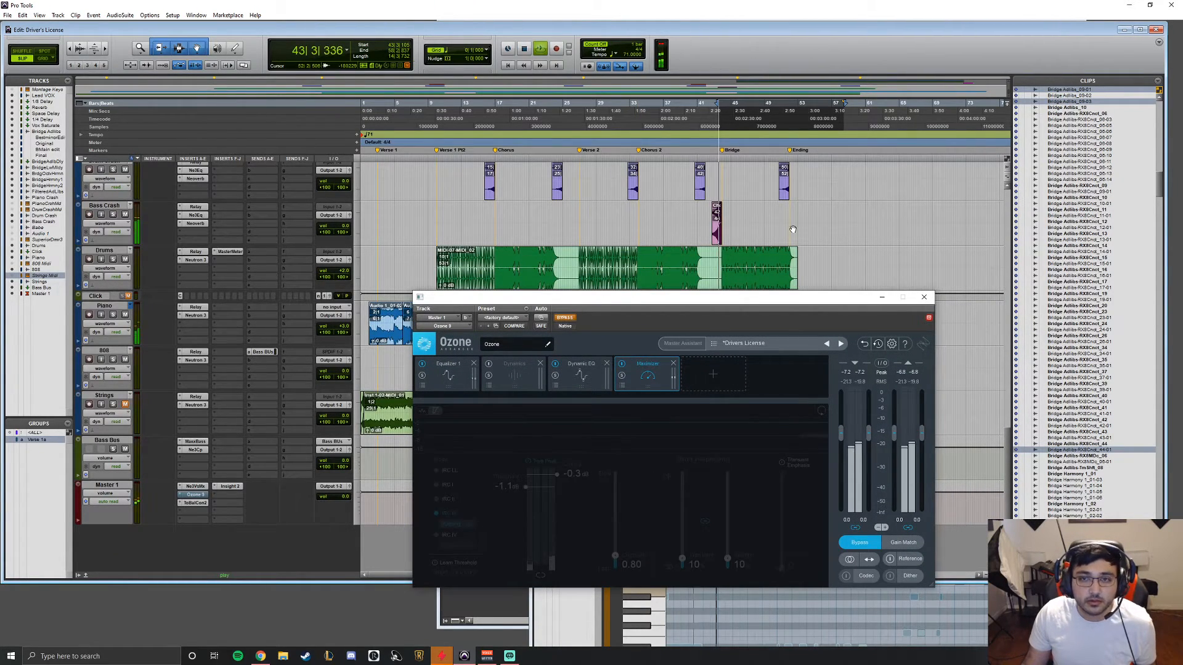
{"action": "scroll", "coordinate": [700, 242], "scroll_direction": "up", "scroll_amount": 10}
{"action": "scroll", "coordinate": [700, 243], "scroll_direction": "up", "scroll_amount": 4}
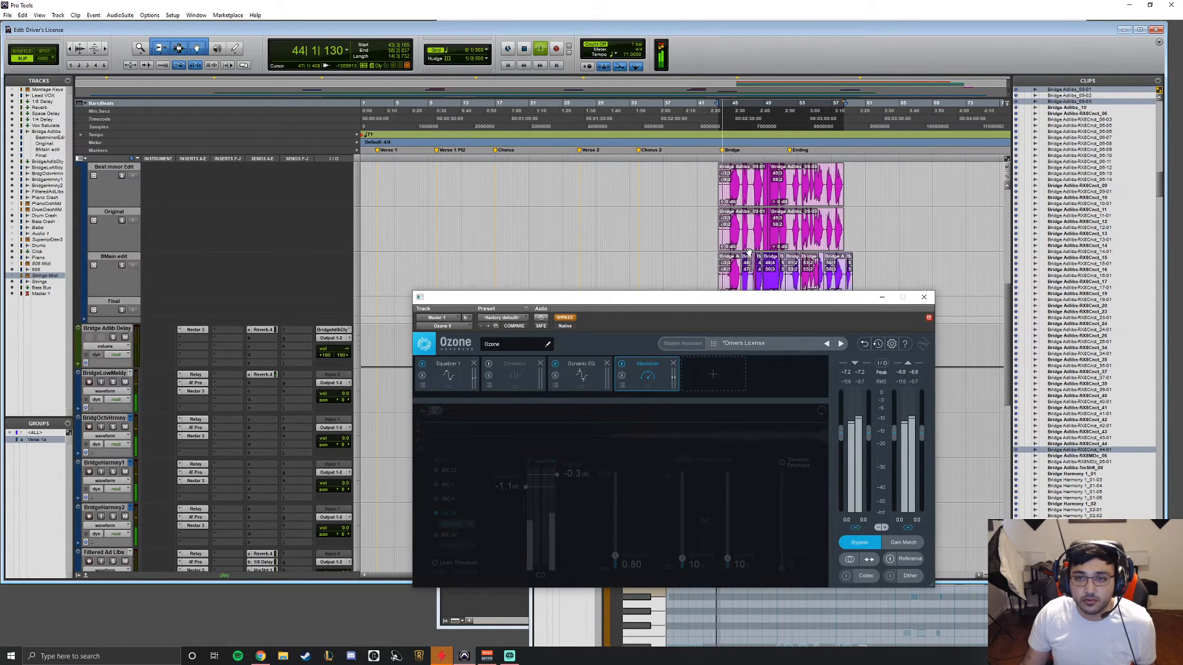
Step: Compare the bridge with Ozone active and bypassed, leave the plug-in active and stop playback
{"action": "left_click", "coordinate": [565, 319]}
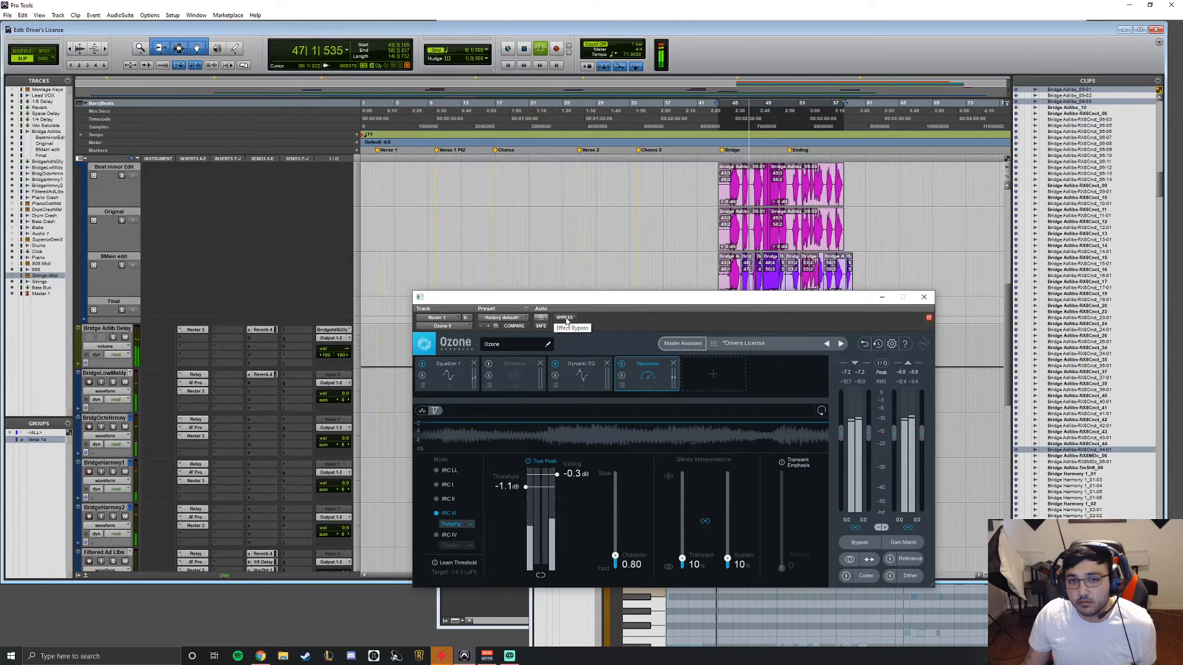
{"action": "left_click", "coordinate": [565, 318]}
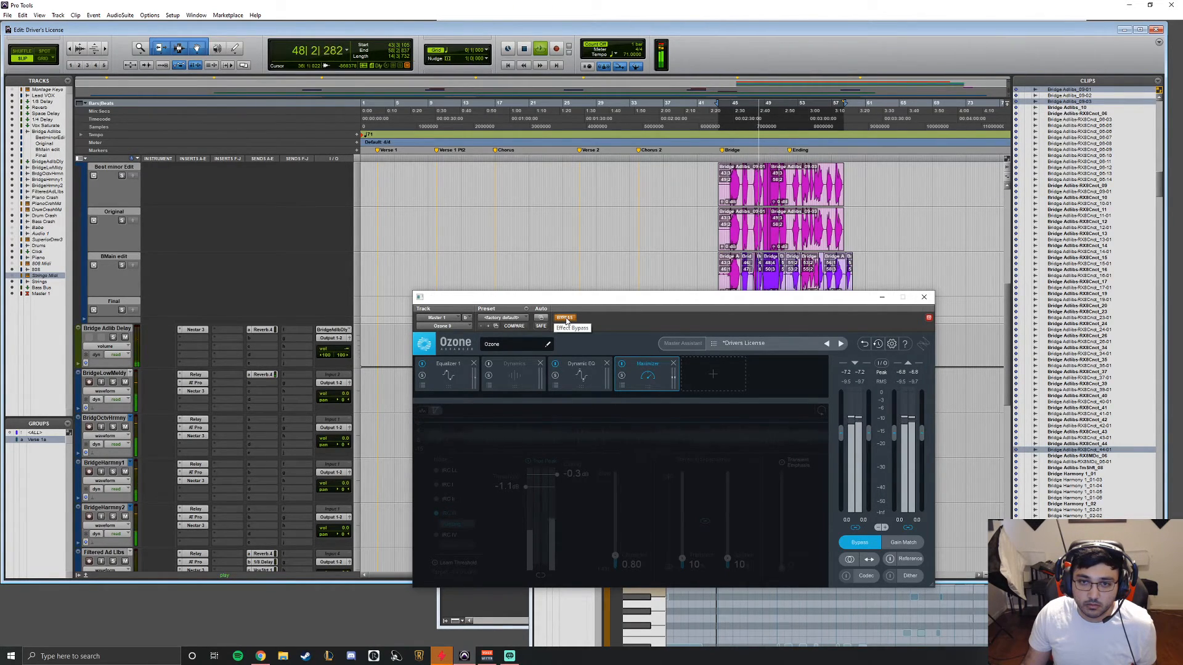
{"action": "left_click", "coordinate": [565, 318]}
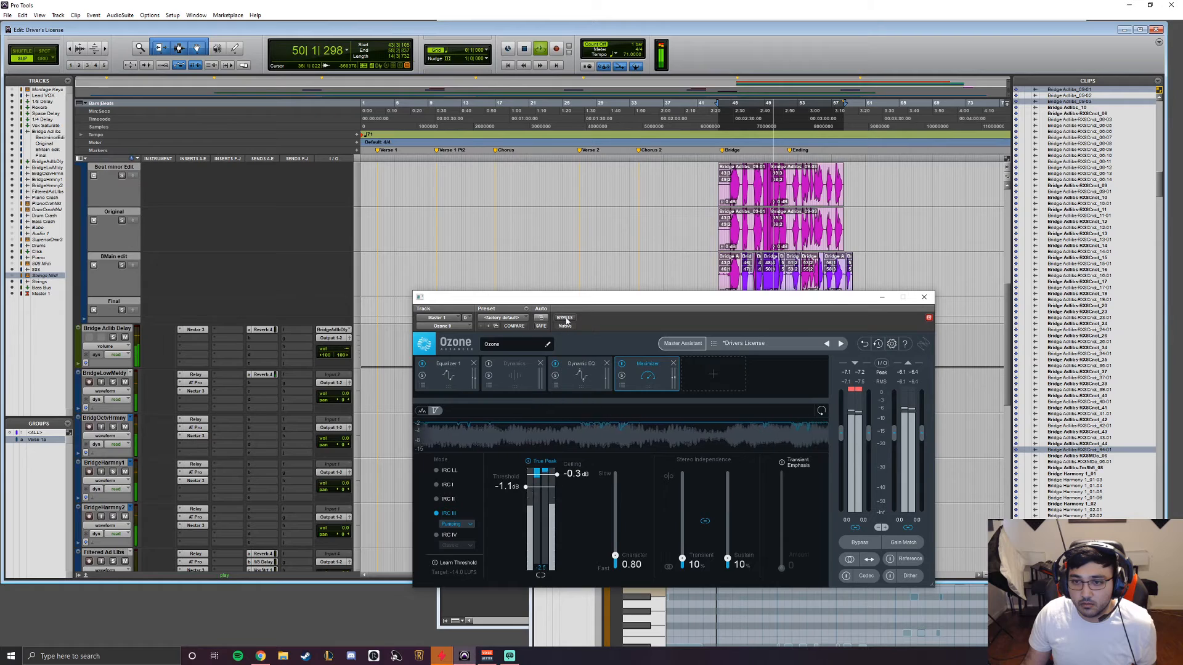
{"action": "left_click", "coordinate": [565, 319]}
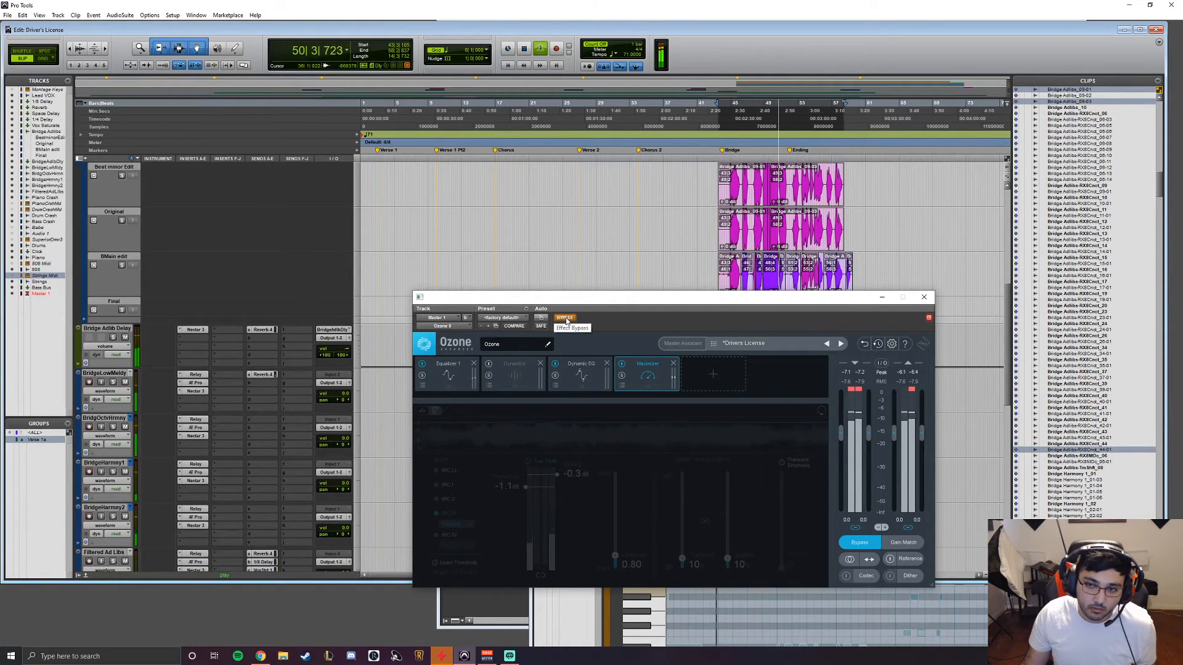
{"action": "left_click", "coordinate": [565, 319]}
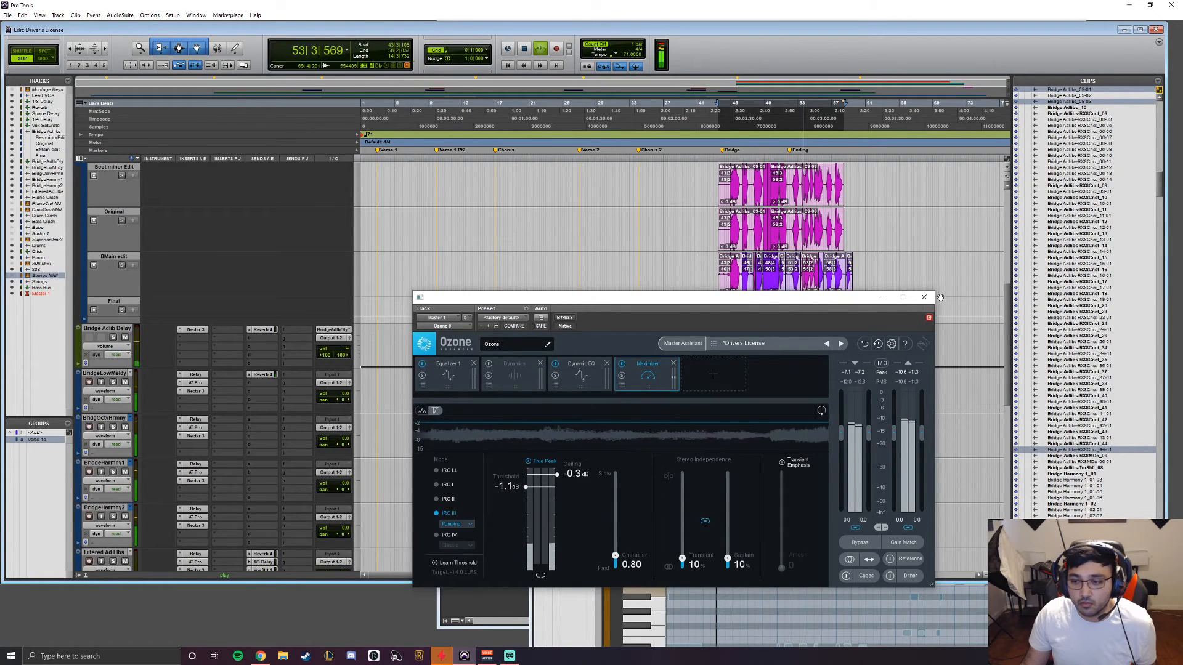
{"action": "key", "text": "space"}
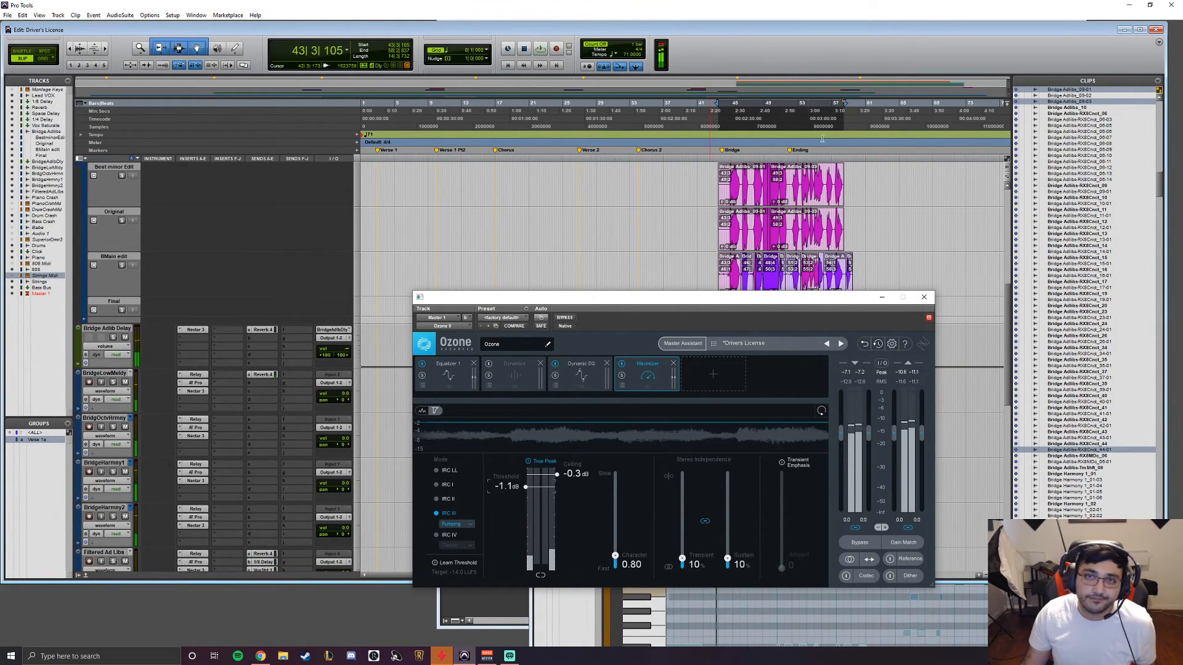
Step: Look over the session's tracks and their inserts from Lead VOX down to Master 1, with the Ozone window moved up
{"action": "scroll", "coordinate": [801, 251], "scroll_direction": "down", "scroll_amount": 10}
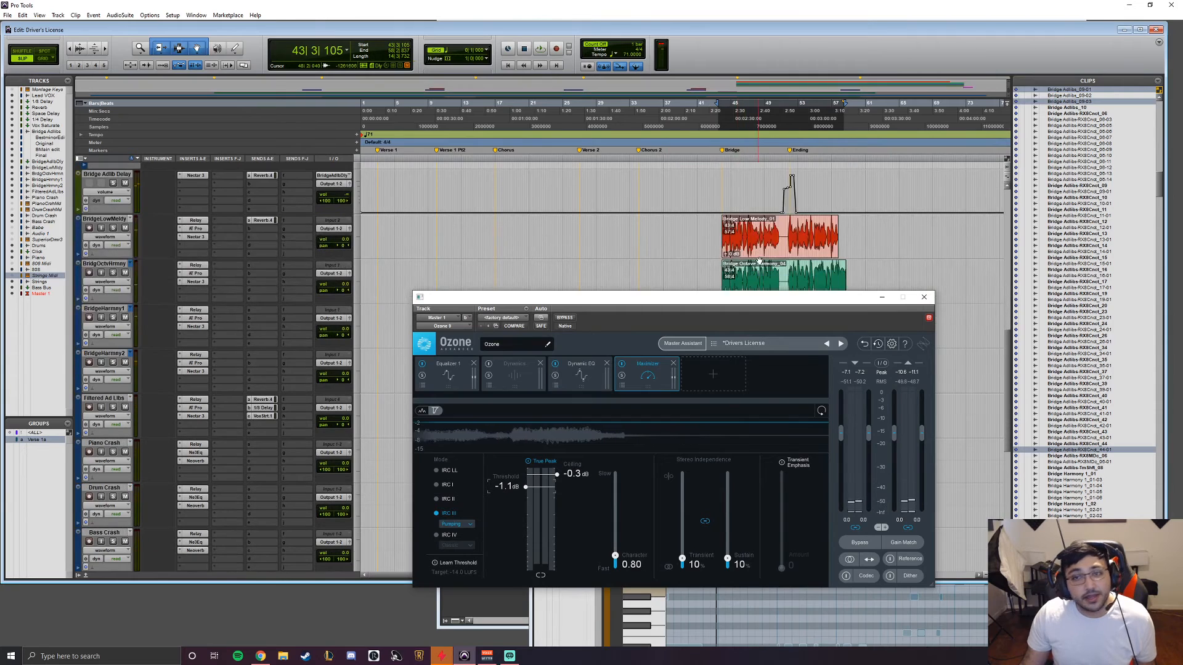
{"action": "scroll", "coordinate": [758, 256], "scroll_direction": "down", "scroll_amount": 2}
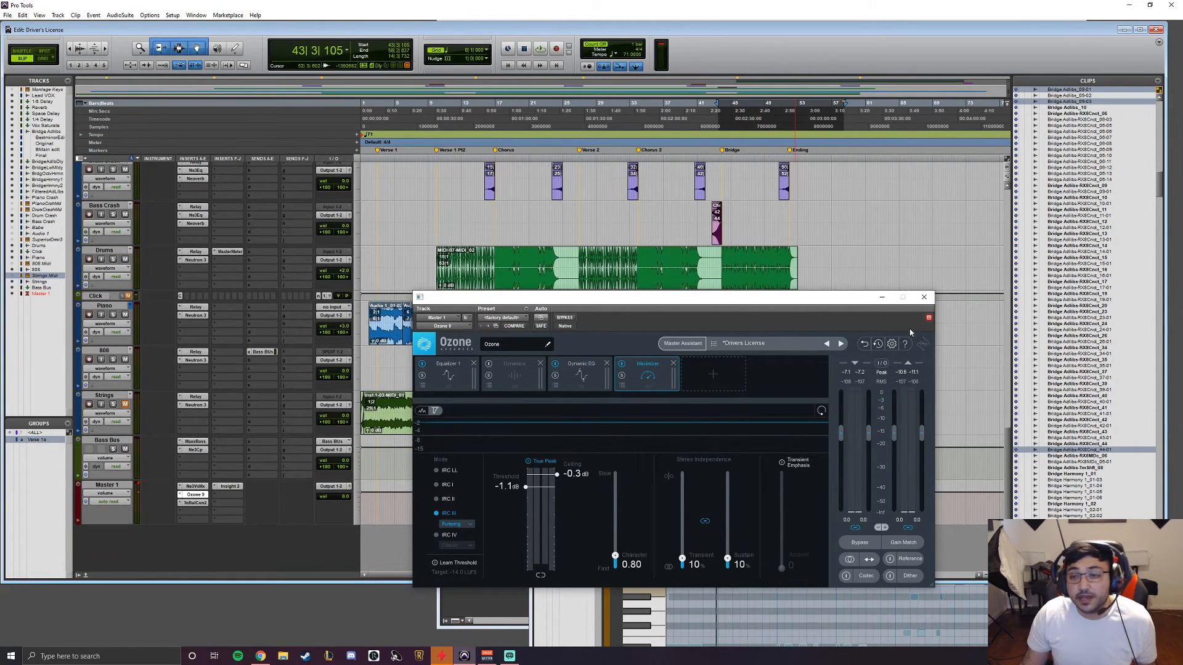
{"action": "left_click_drag", "start_coordinate": [838, 302], "coordinate": [817, 242]}
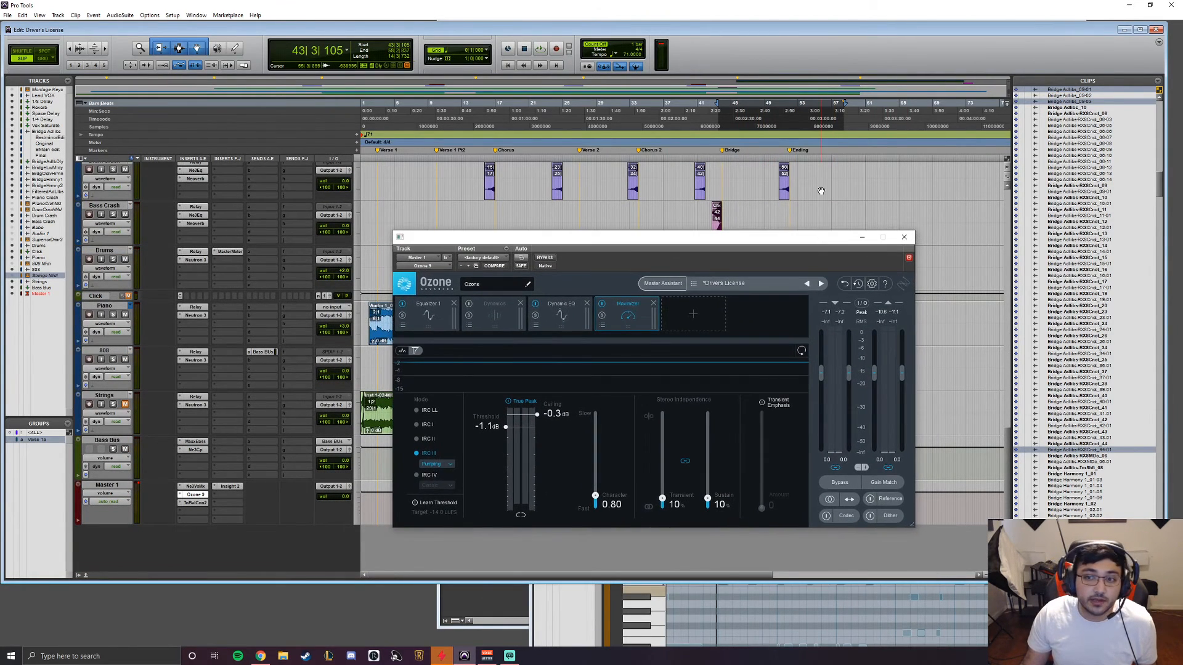
{"action": "scroll", "coordinate": [900, 213], "scroll_direction": "up", "scroll_amount": 10}
{"action": "scroll", "coordinate": [900, 213], "scroll_direction": "up", "scroll_amount": 5}
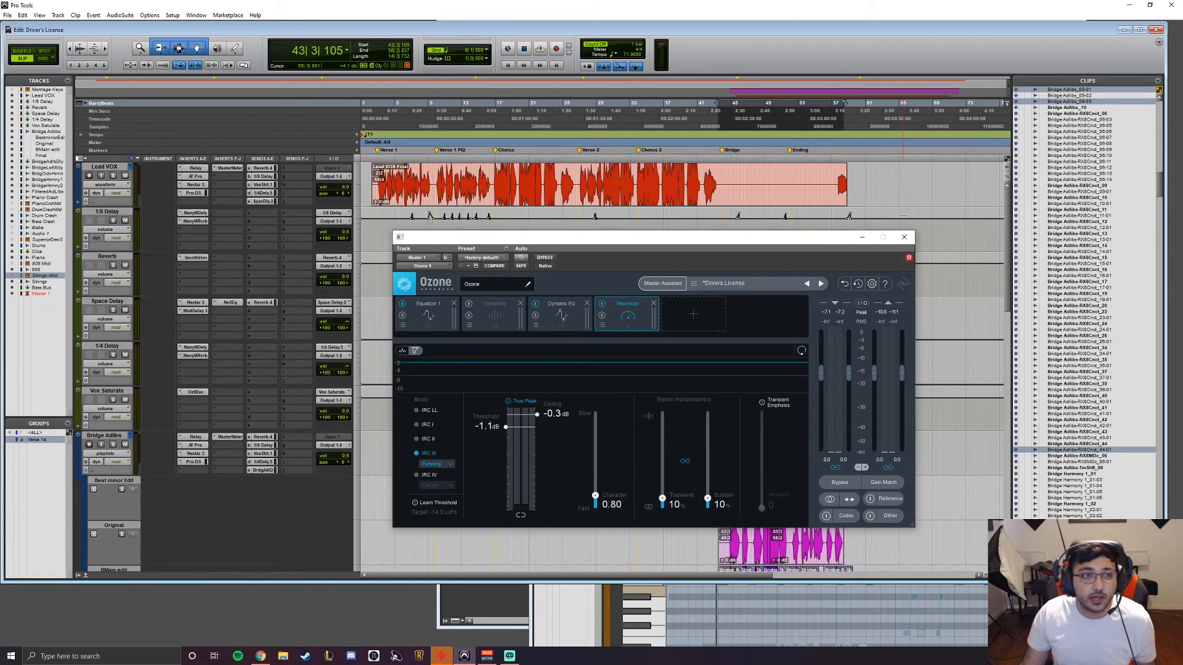
{"action": "scroll", "coordinate": [241, 357], "scroll_direction": "down", "scroll_amount": 10}
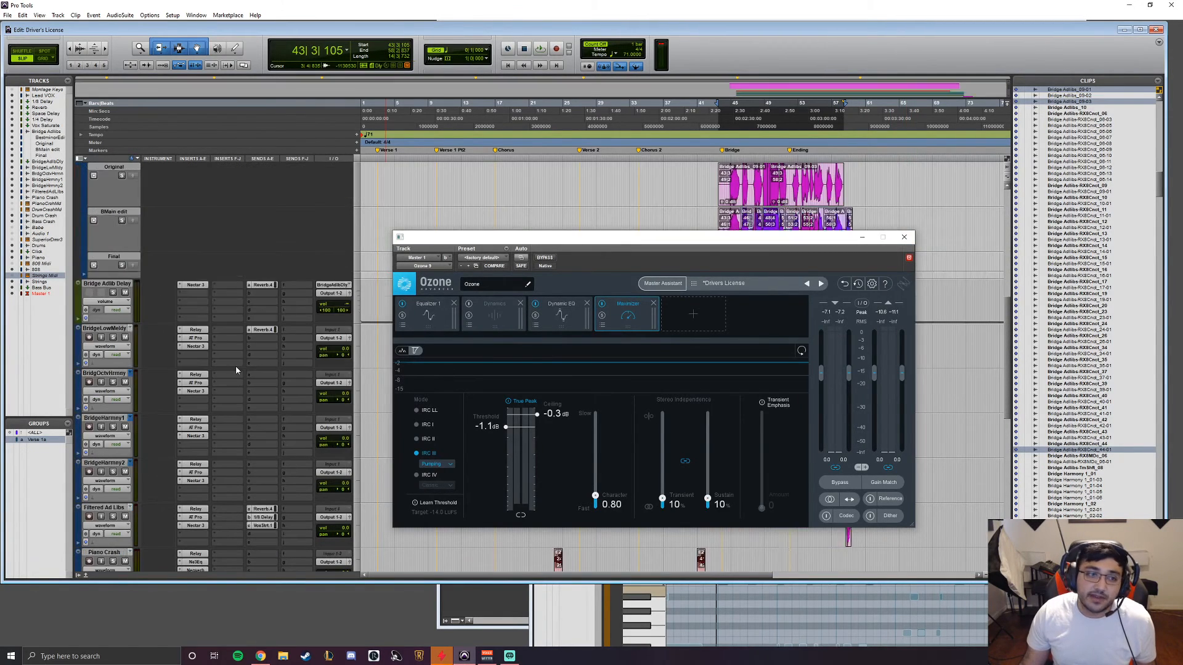
{"action": "scroll", "coordinate": [241, 357], "scroll_direction": "down", "scroll_amount": 10}
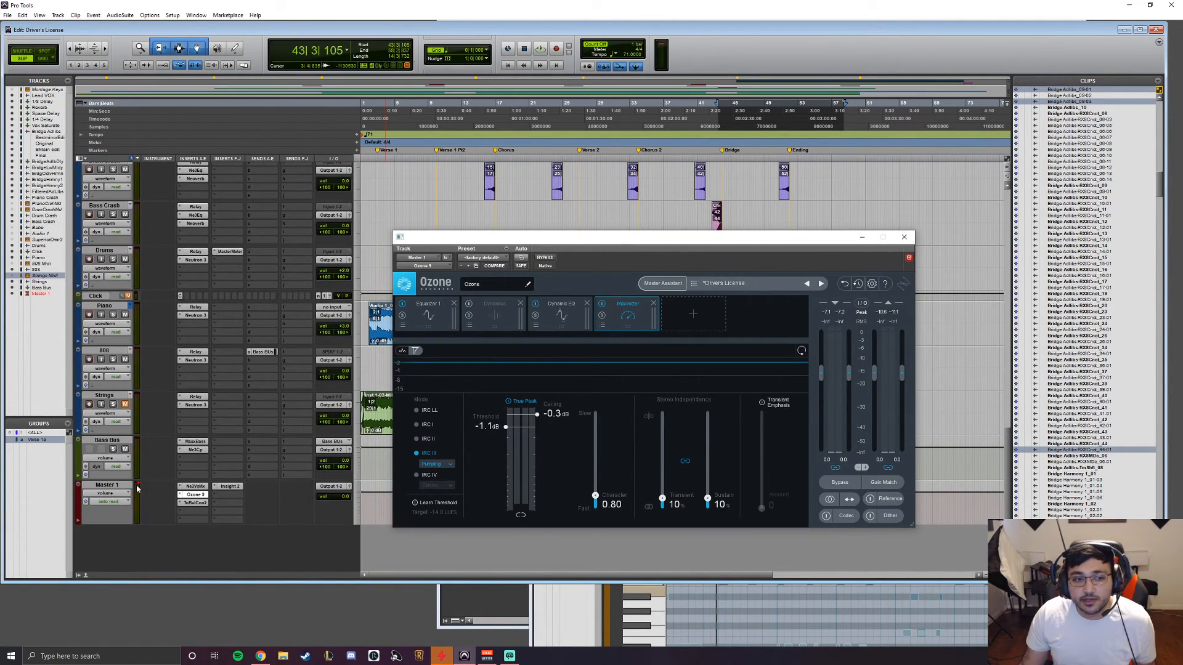
{"action": "scroll", "coordinate": [232, 425], "scroll_direction": "up", "scroll_amount": 5}
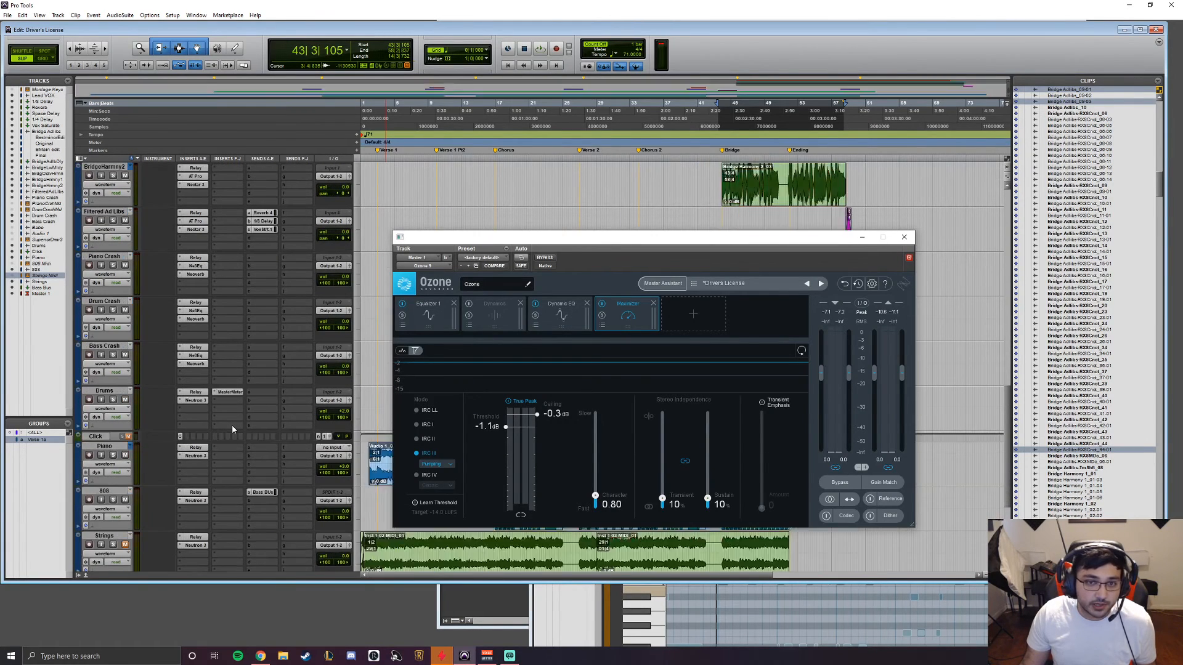
{"action": "scroll", "coordinate": [232, 425], "scroll_direction": "down", "scroll_amount": 5}
{"action": "scroll", "coordinate": [253, 320], "scroll_direction": "up", "scroll_amount": 15}
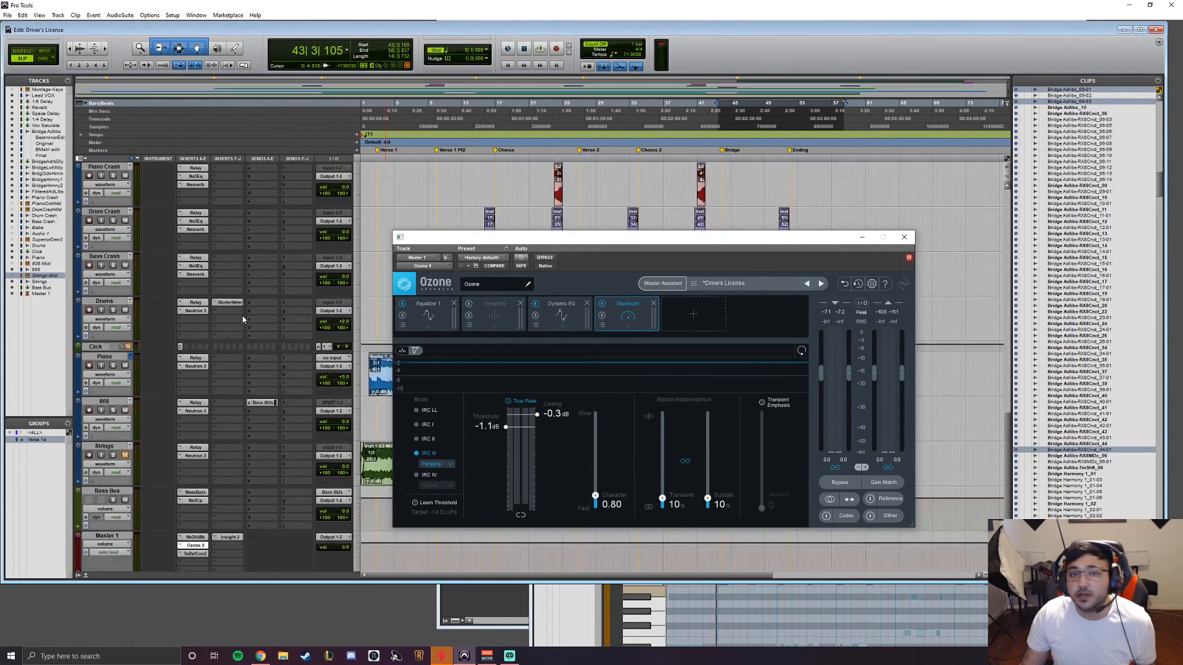